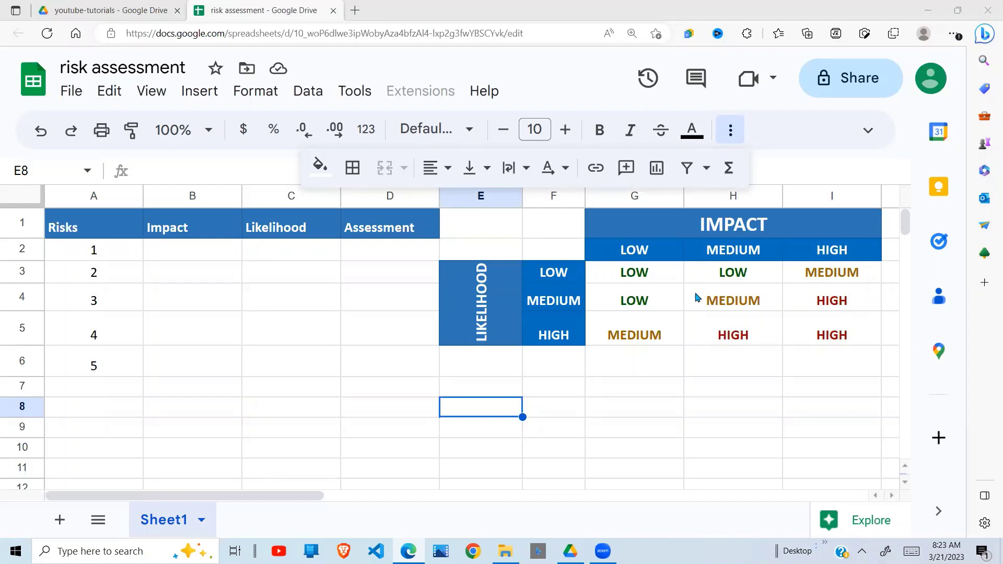
# Step: Examine the risk table's Risks, Impact, Likelihood and Assessment columns and the entry cells for the first risk
pyautogui.click(496, 228)
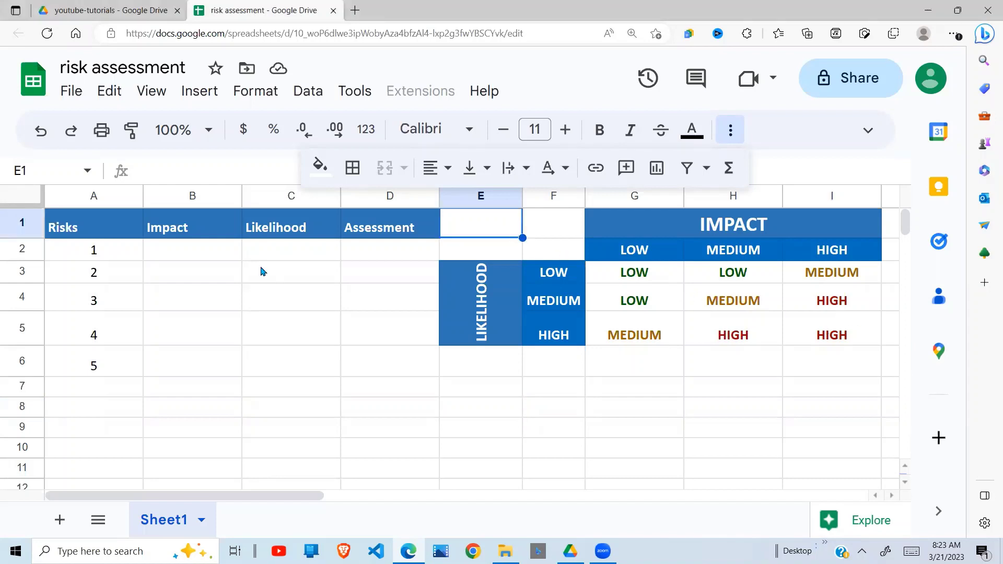
pyautogui.hotkey('ctrl', 'Home')
pyautogui.moveTo(128, 258); pyautogui.dragTo(118, 369)
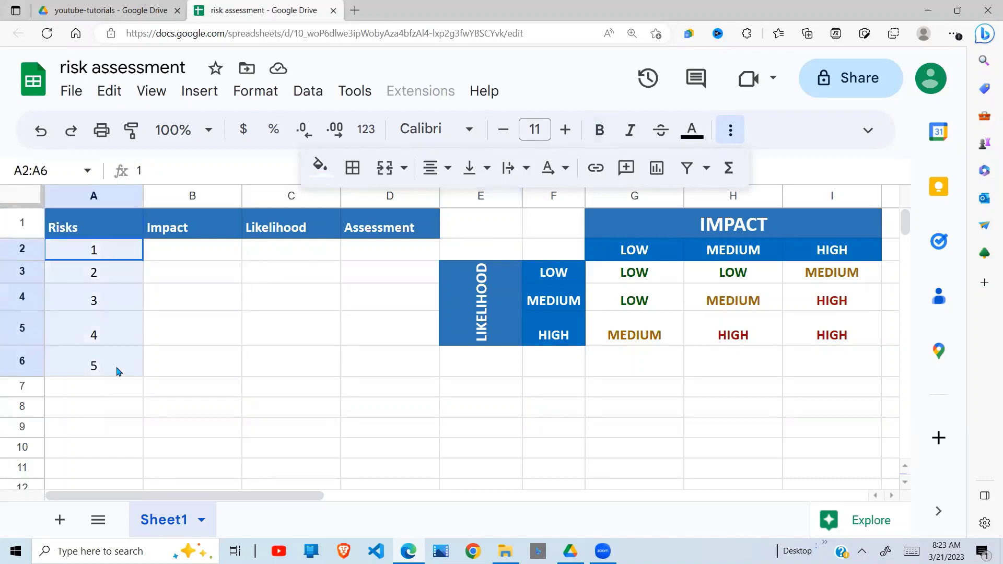
pyautogui.moveTo(195, 251); pyautogui.dragTo(195, 366)
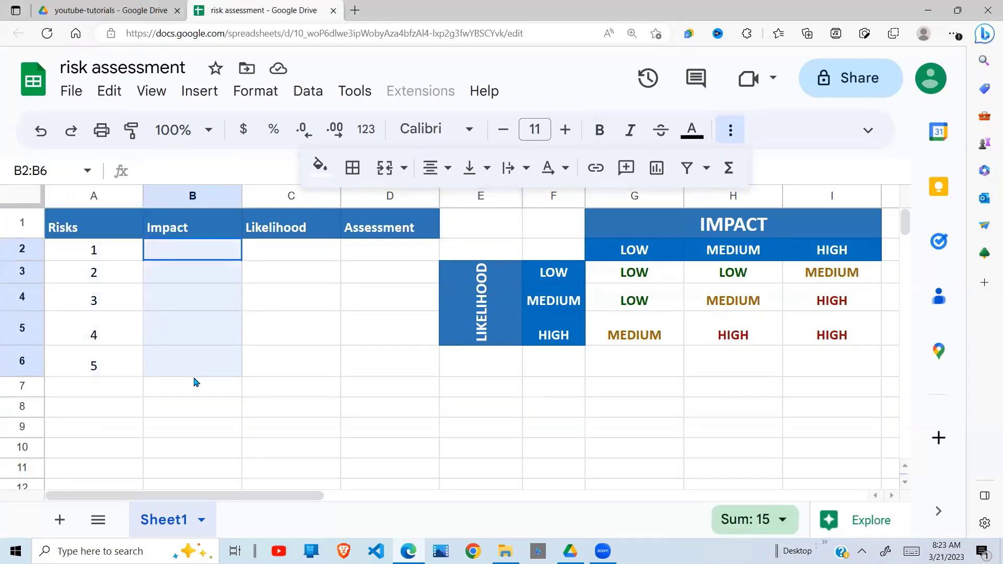
pyautogui.moveTo(291, 241); pyautogui.dragTo(276, 363)
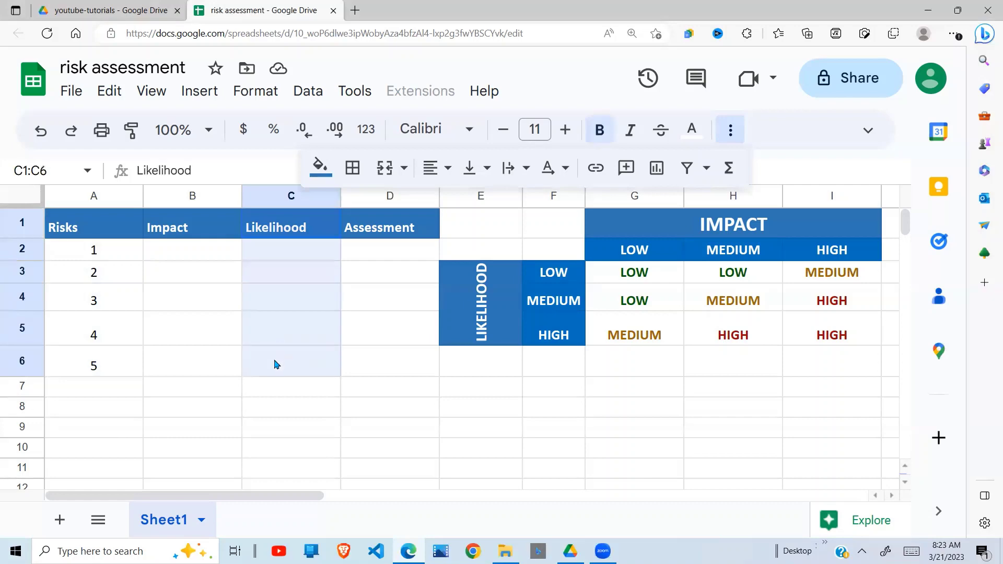
pyautogui.click(201, 259)
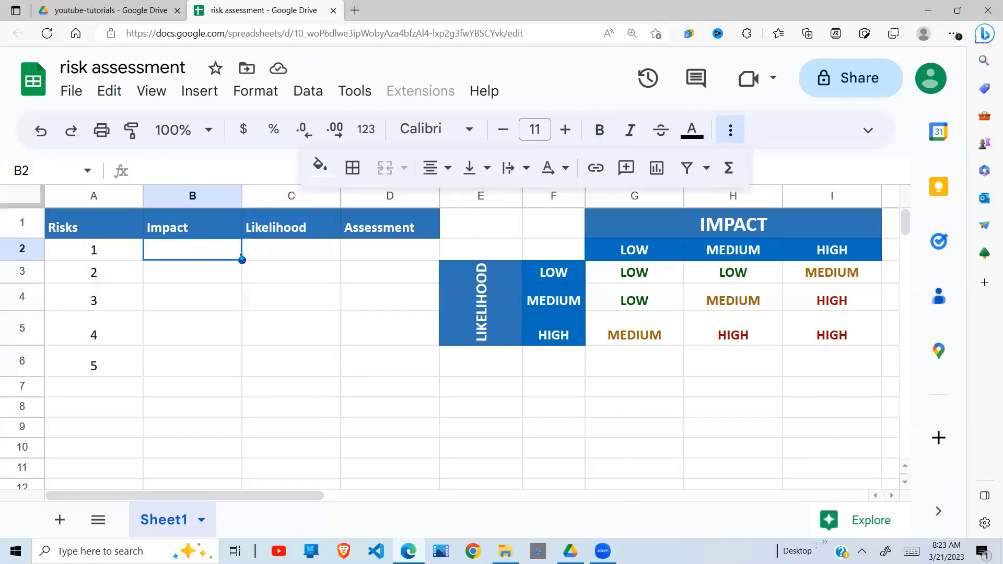
pyautogui.click(278, 255)
pyautogui.click(393, 256)
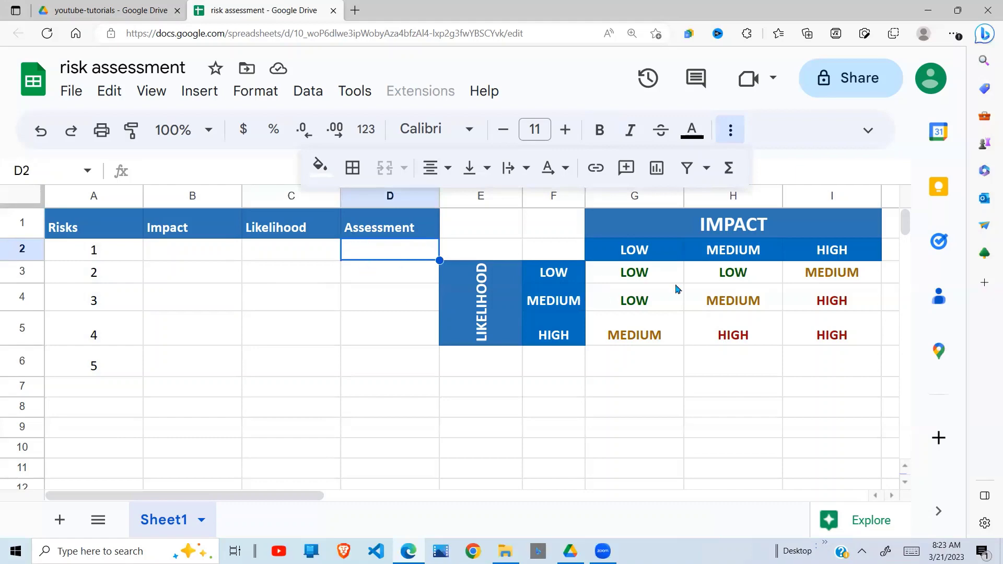
# Step: Examine the likelihood and impact matrix in E1:I5 and how its ratings relate to the first risk's Impact, Likelihood and Assessment cells
pyautogui.moveTo(521, 226); pyautogui.dragTo(795, 317)
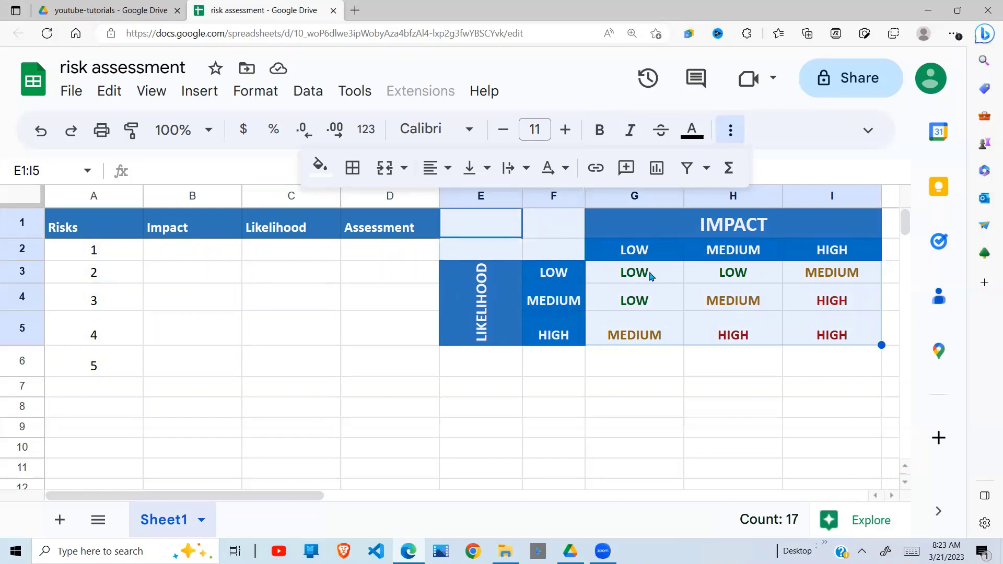
pyautogui.click(612, 296)
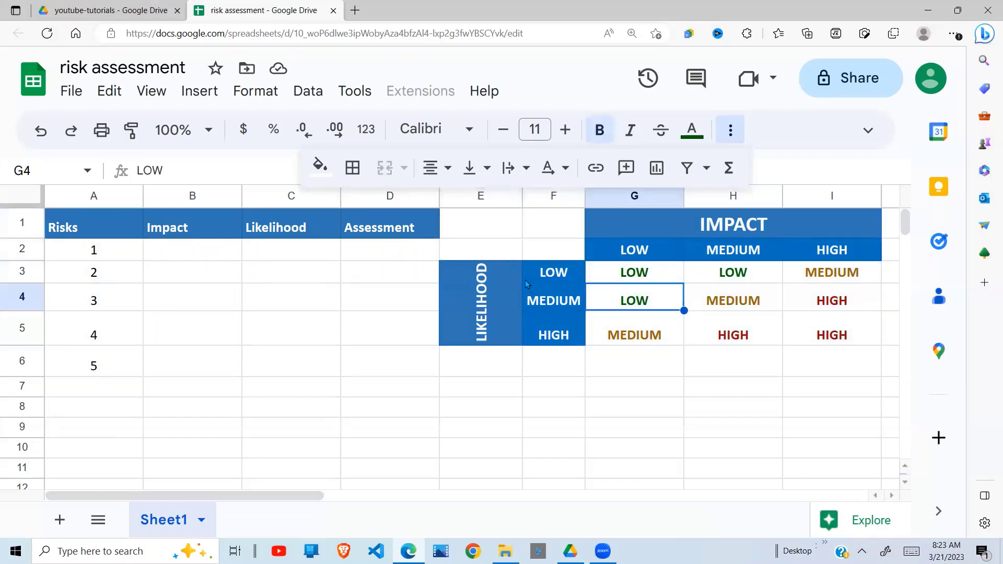
pyautogui.click(549, 279)
pyautogui.moveTo(485, 278); pyautogui.dragTo(881, 275)
pyautogui.click(699, 281)
pyautogui.moveTo(570, 281); pyautogui.dragTo(836, 272)
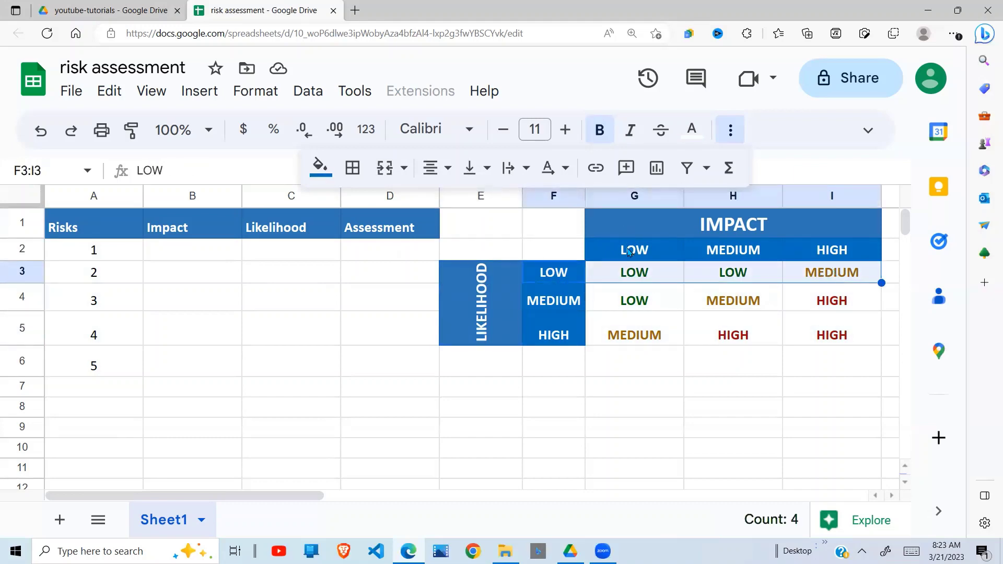
pyautogui.moveTo(632, 249); pyautogui.dragTo(634, 335)
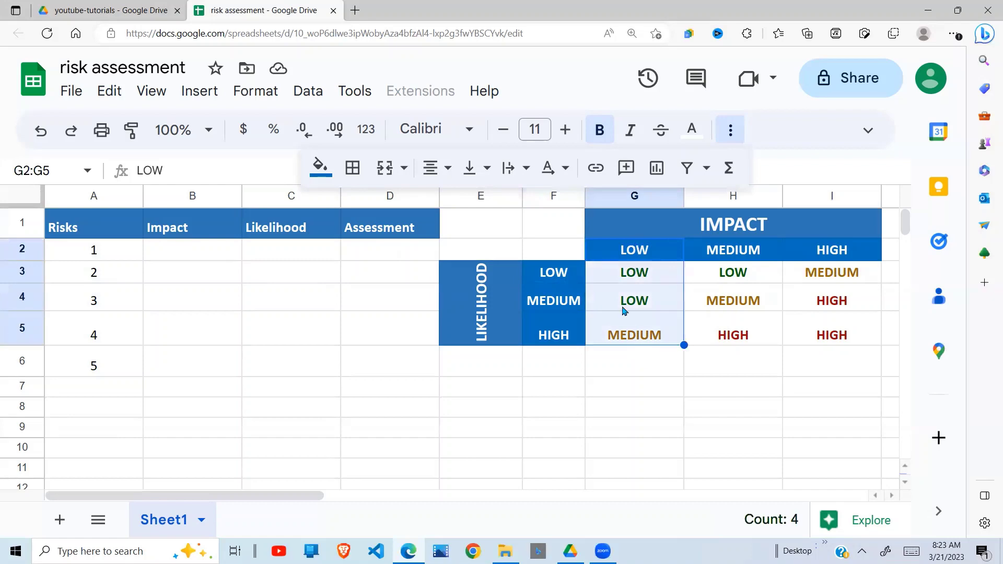
pyautogui.click(637, 274)
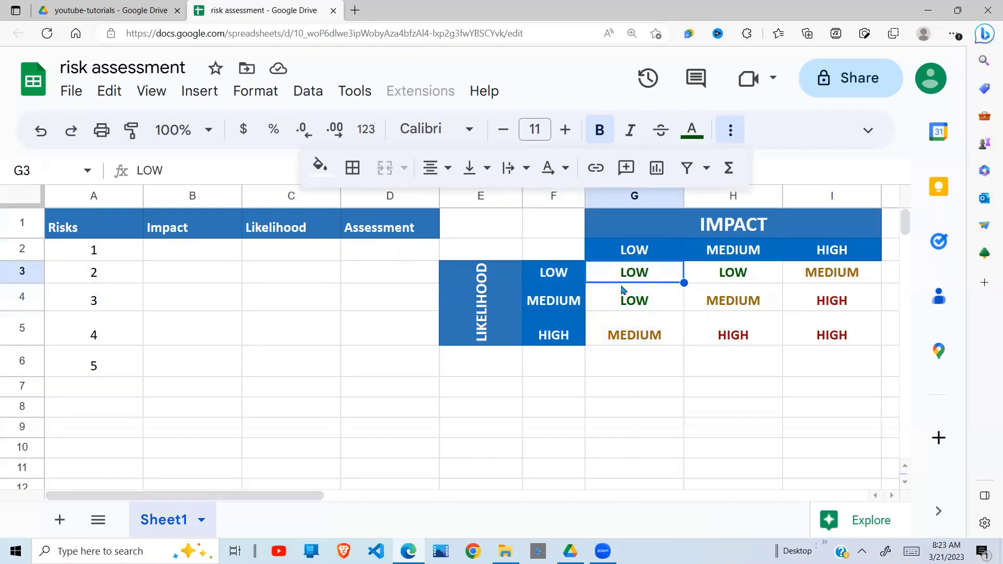
pyautogui.click(389, 255)
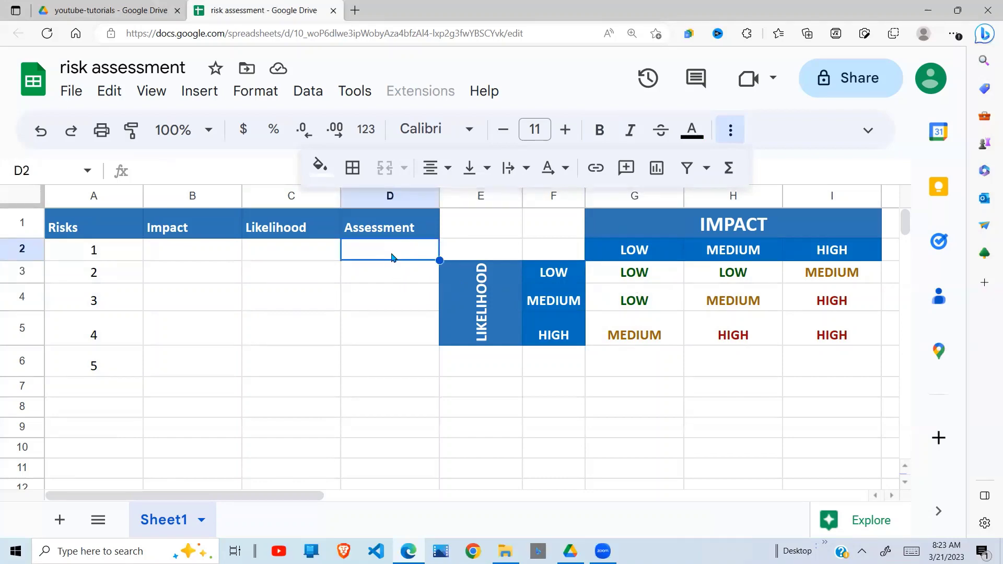
pyautogui.click(183, 261)
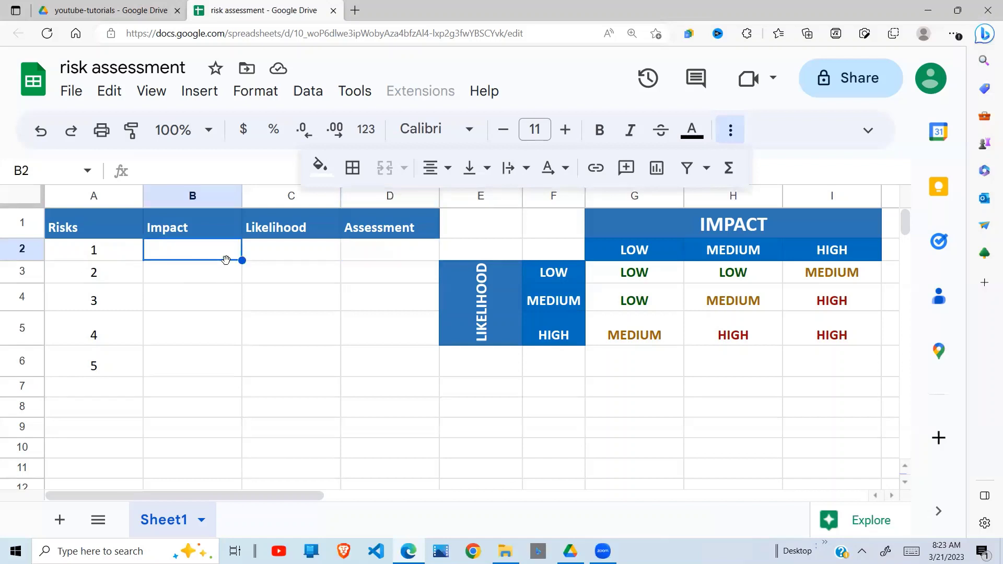
pyautogui.click(282, 258)
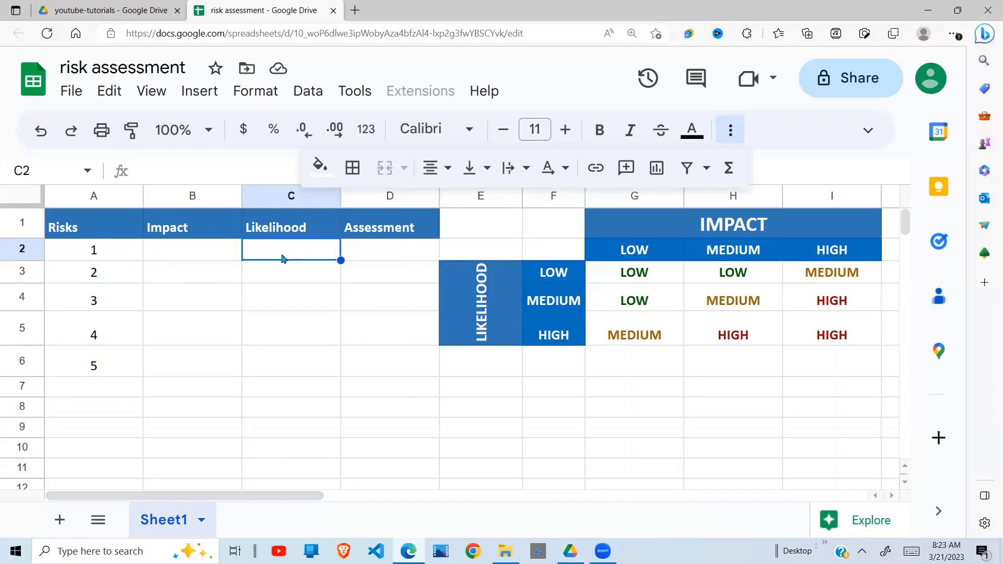
pyautogui.click(406, 247)
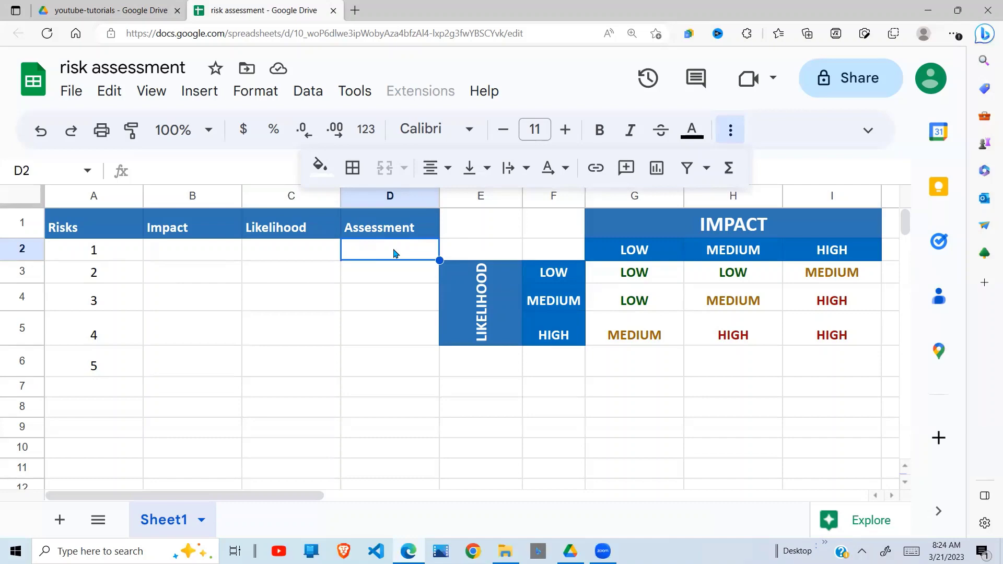
pyautogui.click(277, 278)
# Step: Start a conditional format rule covering both the risk entry cells B2:D6 and the matrix ratings G3:I5
pyautogui.moveTo(199, 257); pyautogui.dragTo(398, 364)
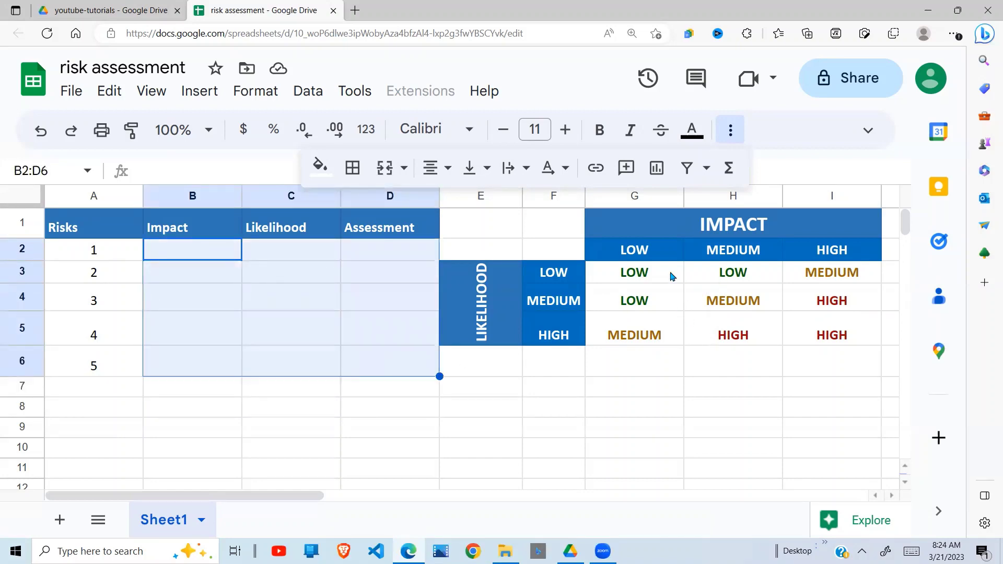
pyautogui.keyDown('ctrl'); pyautogui.moveTo(646, 275); pyautogui.dragTo(829, 336); pyautogui.keyUp('ctrl')
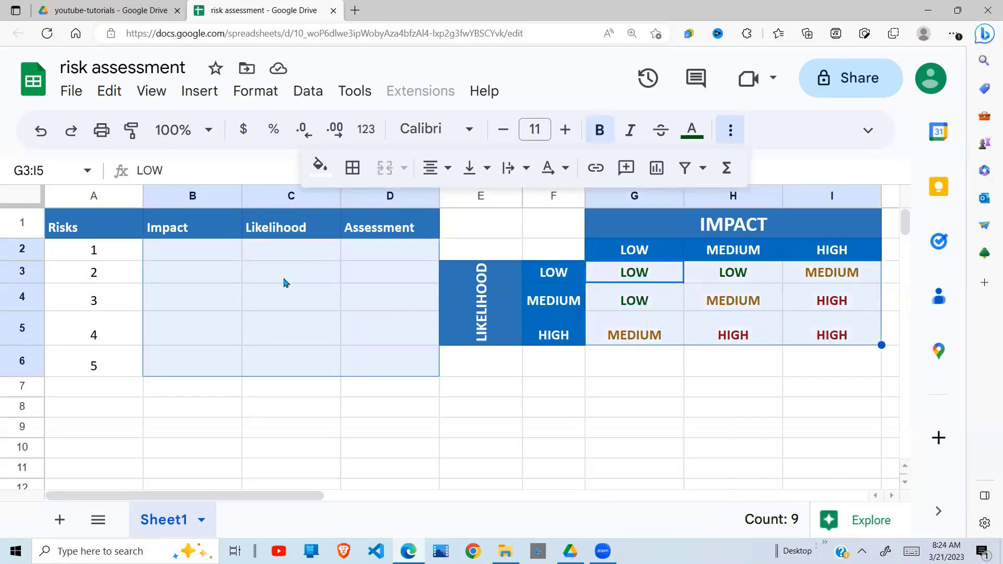
pyautogui.click(253, 92)
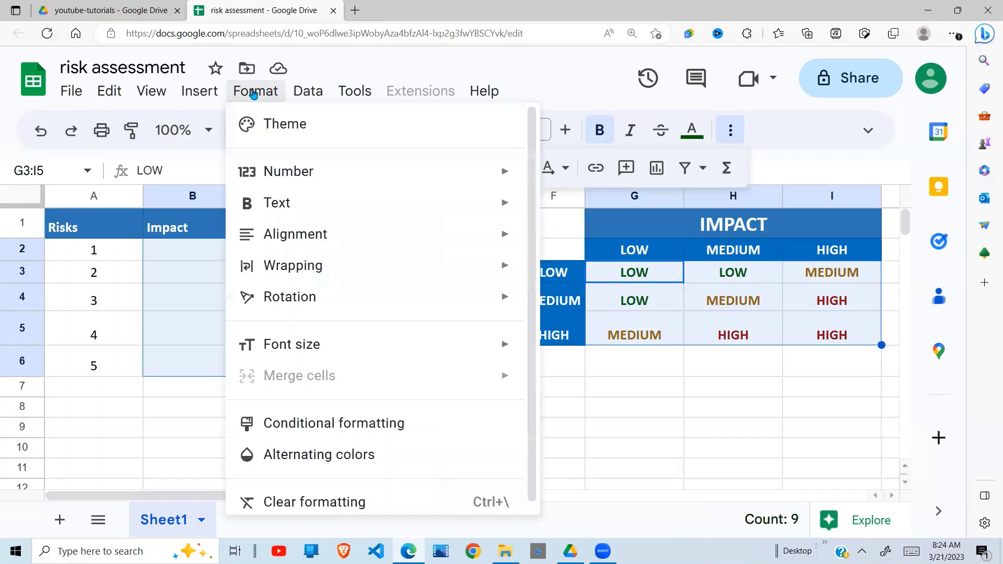
pyautogui.click(327, 421)
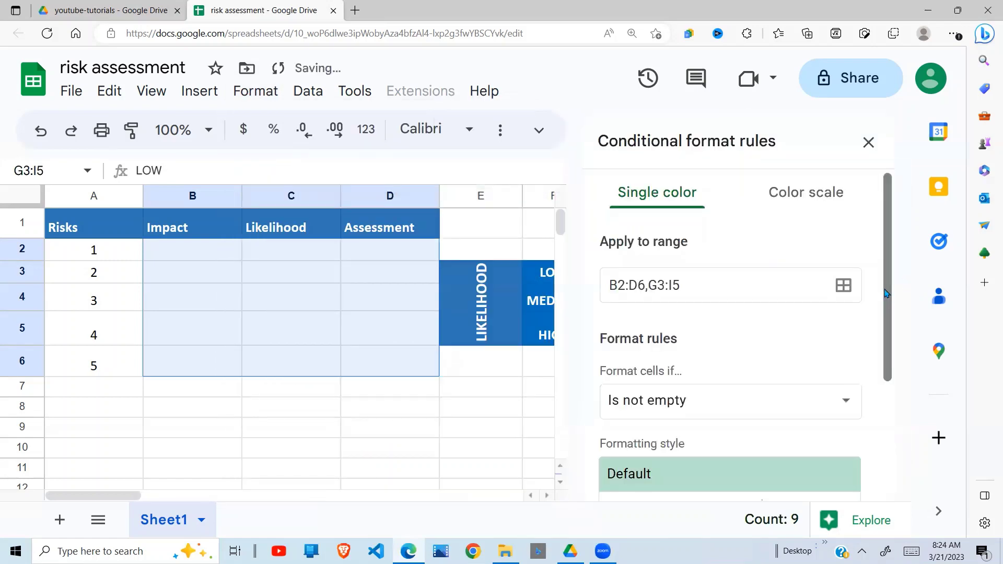
# Step: Set the rule's condition to format cells whose text contains LOW
pyautogui.scroll(-3, 886, 293)
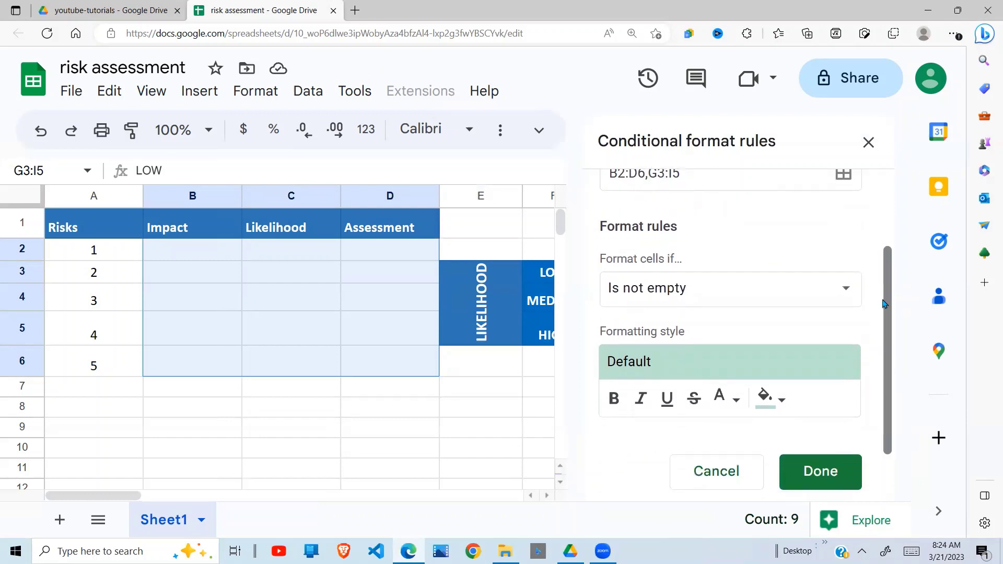
pyautogui.scroll(-2, 885, 304)
pyautogui.click(845, 232)
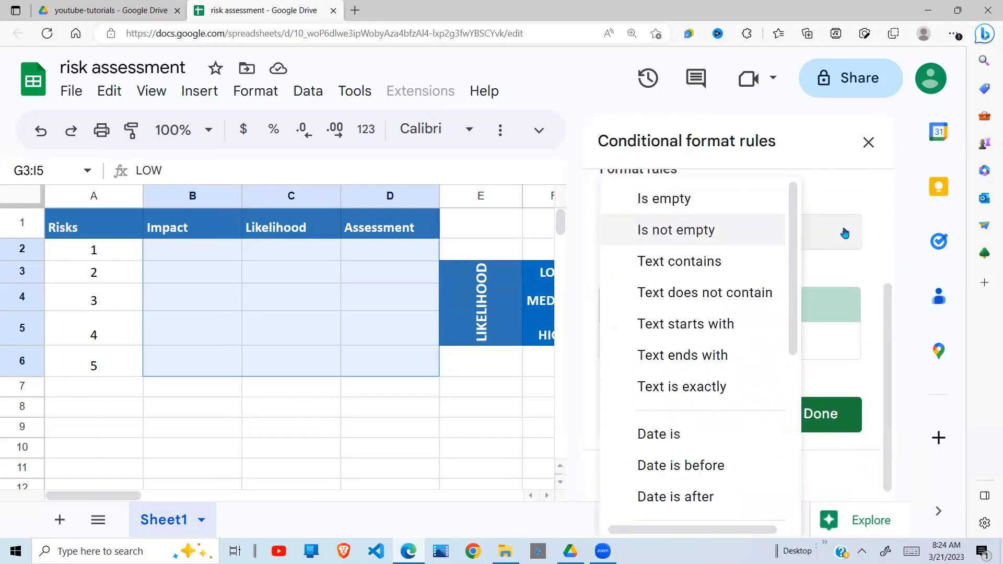
pyautogui.click(730, 264)
pyautogui.click(662, 284)
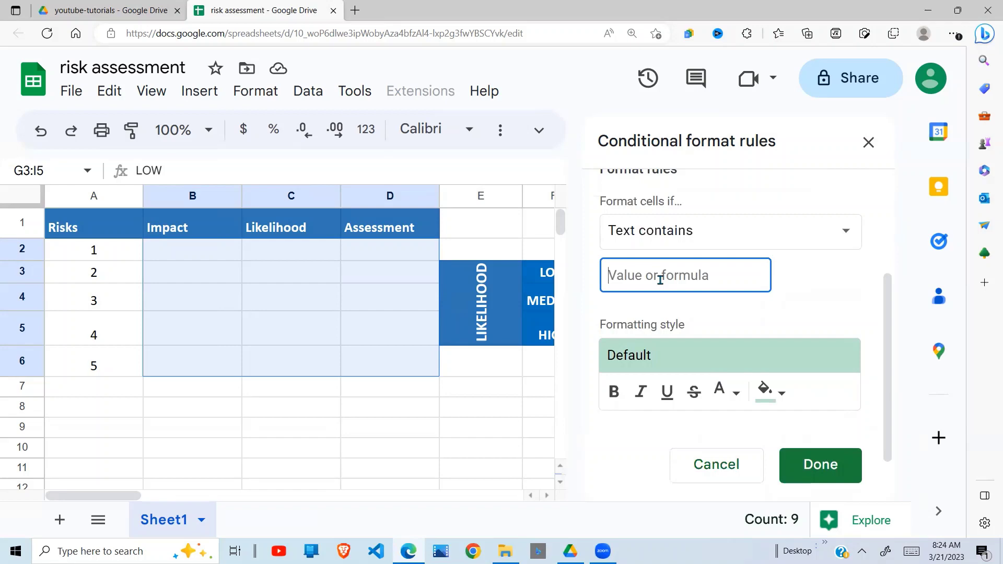
pyautogui.write('low')
pyautogui.press('BackSpace')
pyautogui.press('BackSpace')
pyautogui.press('BackSpace')
pyautogui.write('LOW')
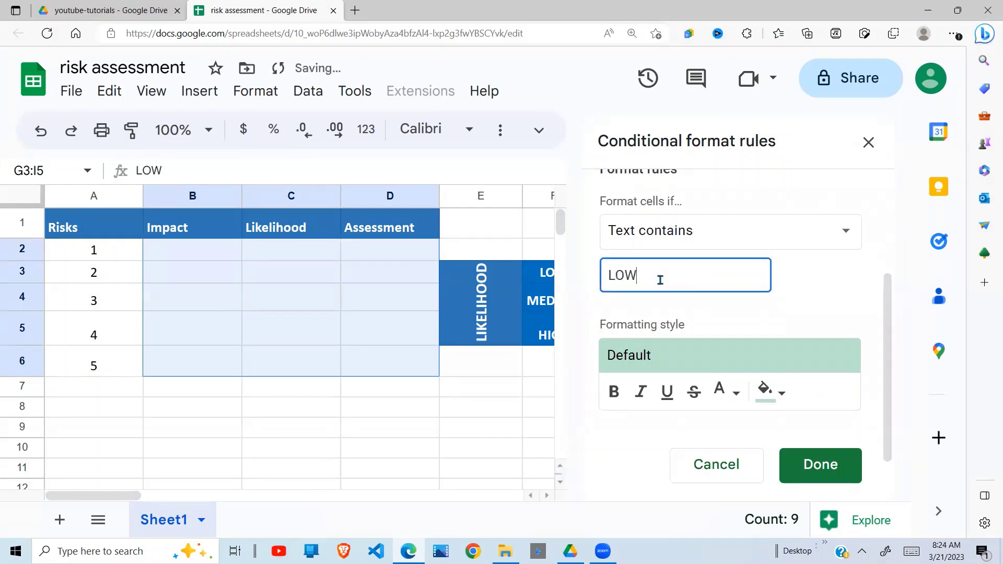
# Step: Give the LOW rule a bright green fill and save the rule
pyautogui.click(782, 394)
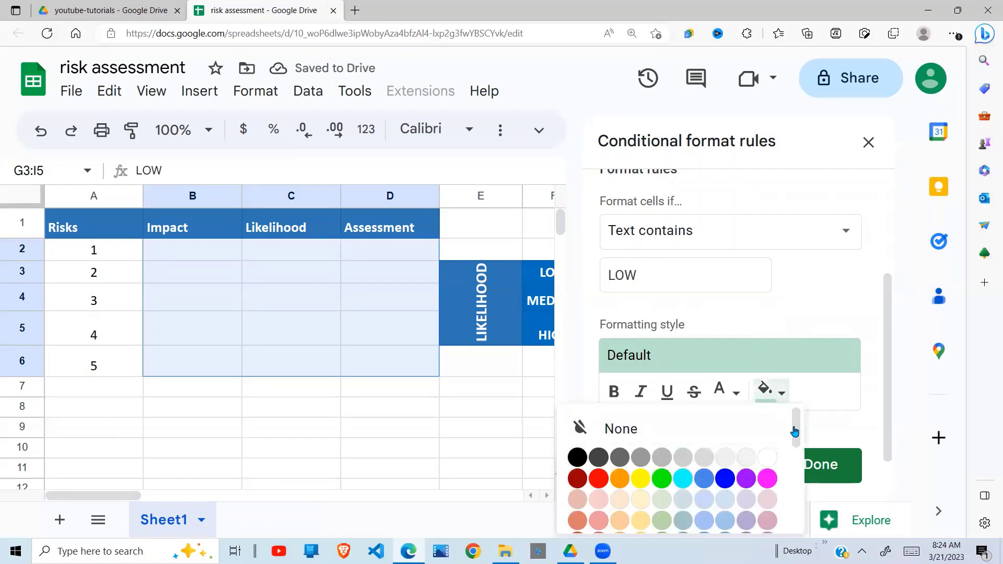
pyautogui.scroll(-1, 795, 432)
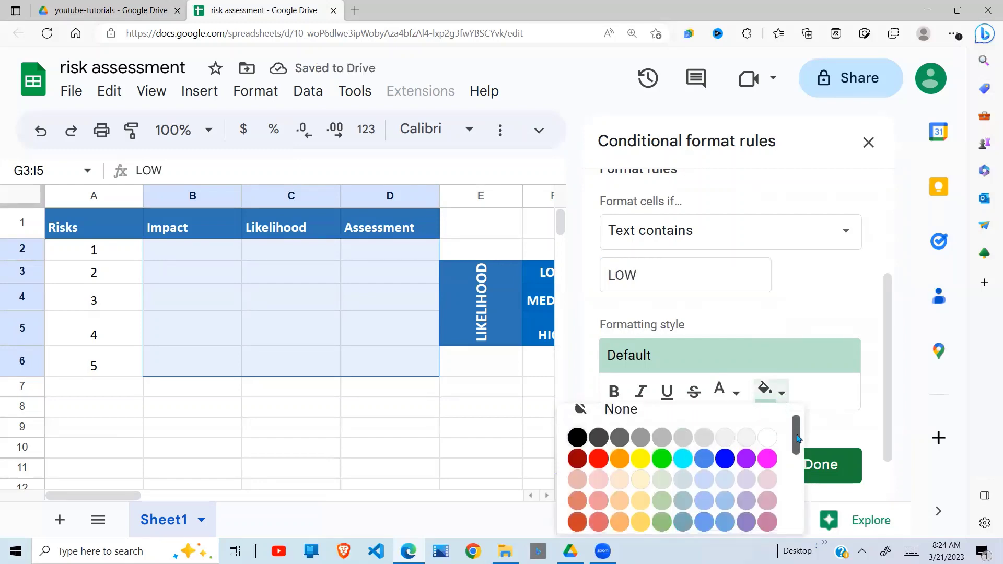
pyautogui.click(663, 455)
pyautogui.click(737, 393)
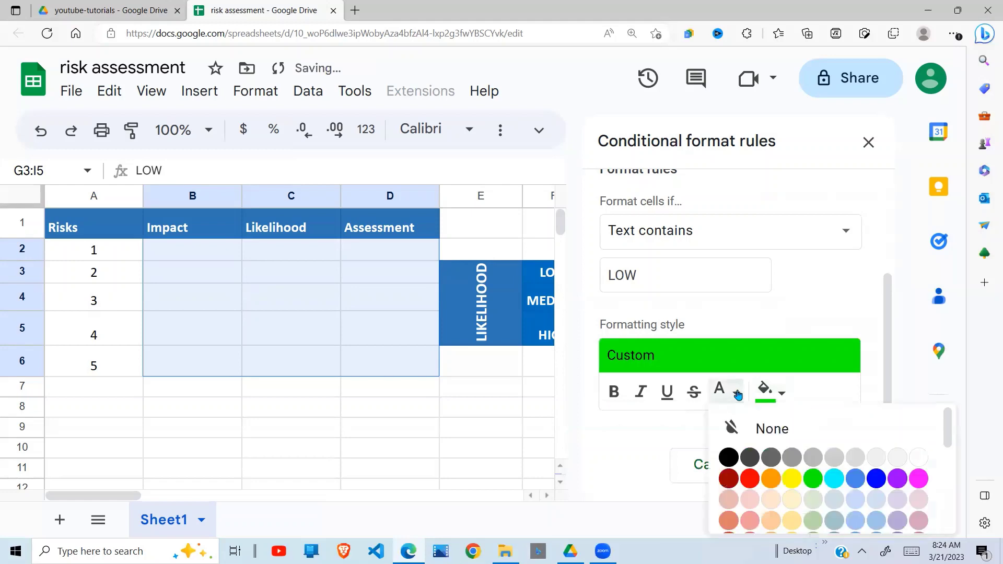
pyautogui.click(760, 396)
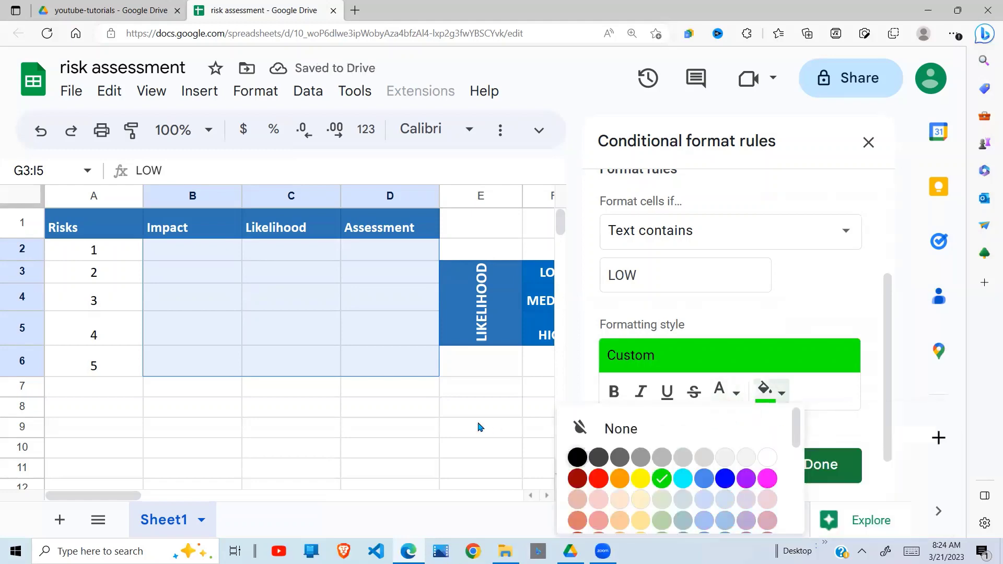
pyautogui.click(439, 412)
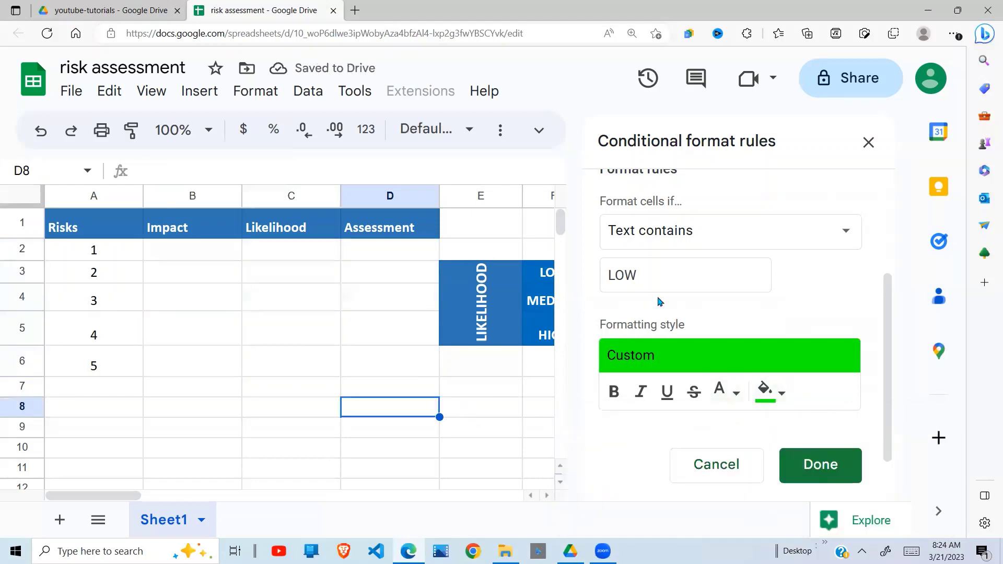
pyautogui.click(818, 468)
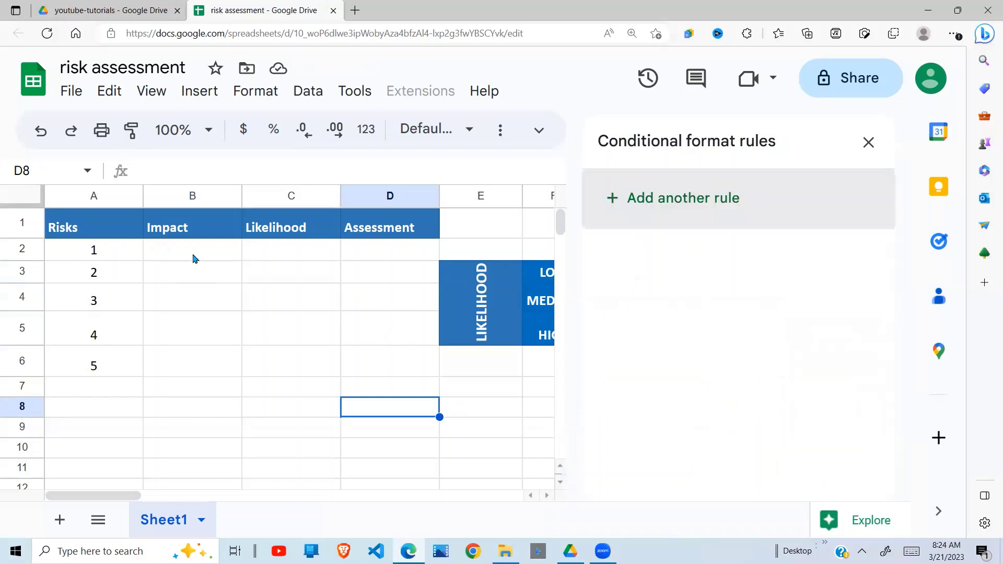
# Step: Reselect B2:D6 together with G3:I5 and add another conditional format rule for these ranges
pyautogui.moveTo(193, 259); pyautogui.dragTo(430, 369)
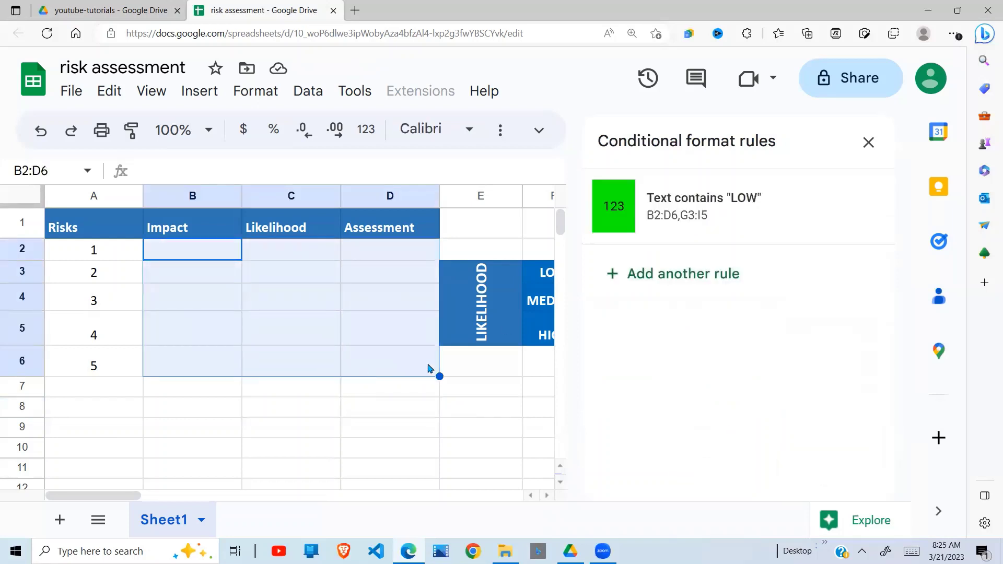
pyautogui.click(869, 142)
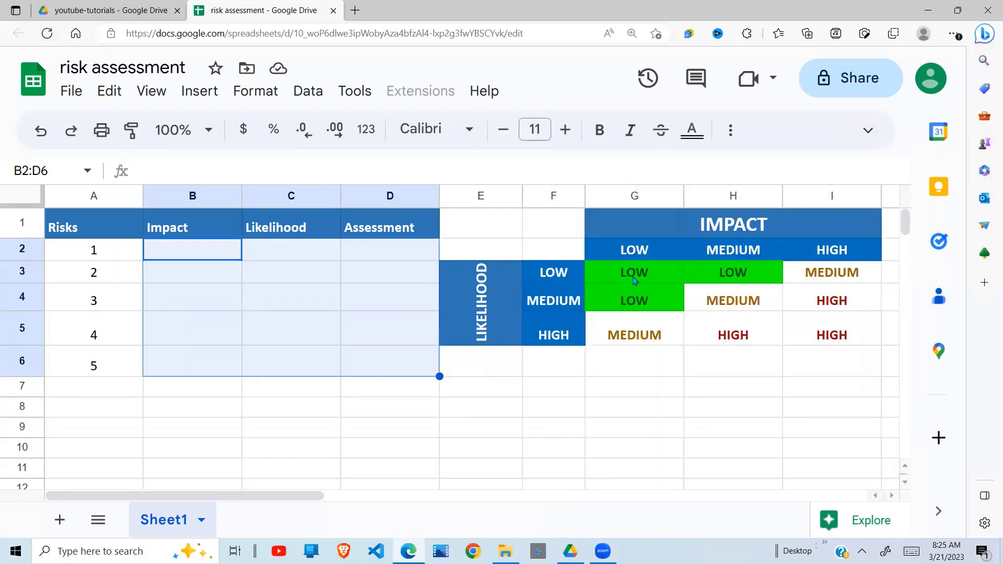
pyautogui.moveTo(663, 276); pyautogui.dragTo(810, 329)
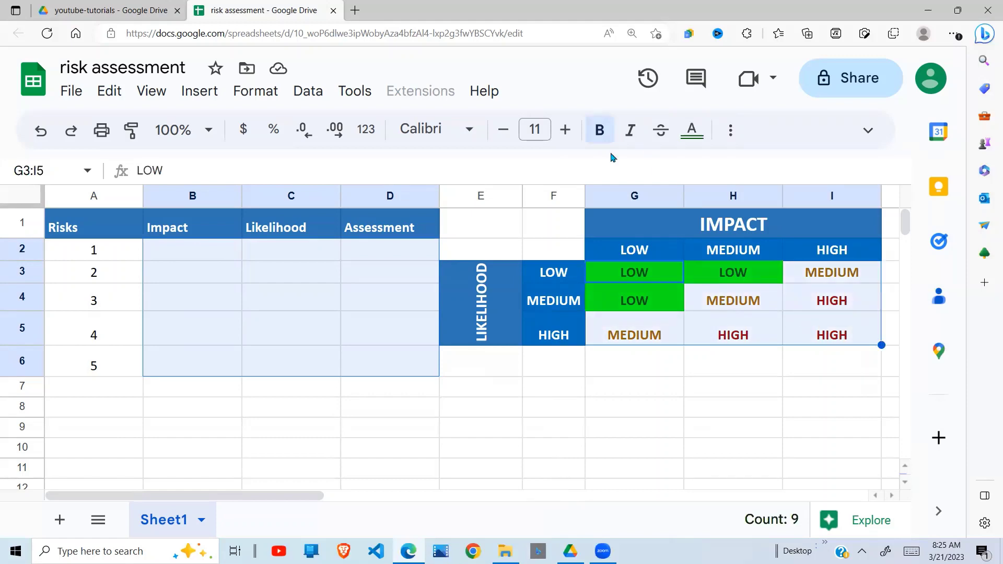
pyautogui.click(255, 93)
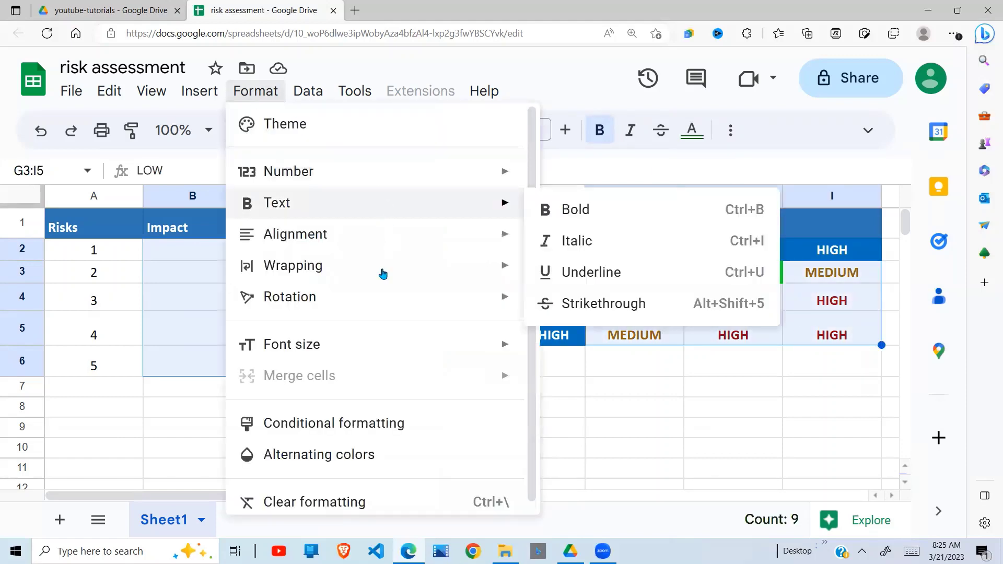
pyautogui.click(359, 428)
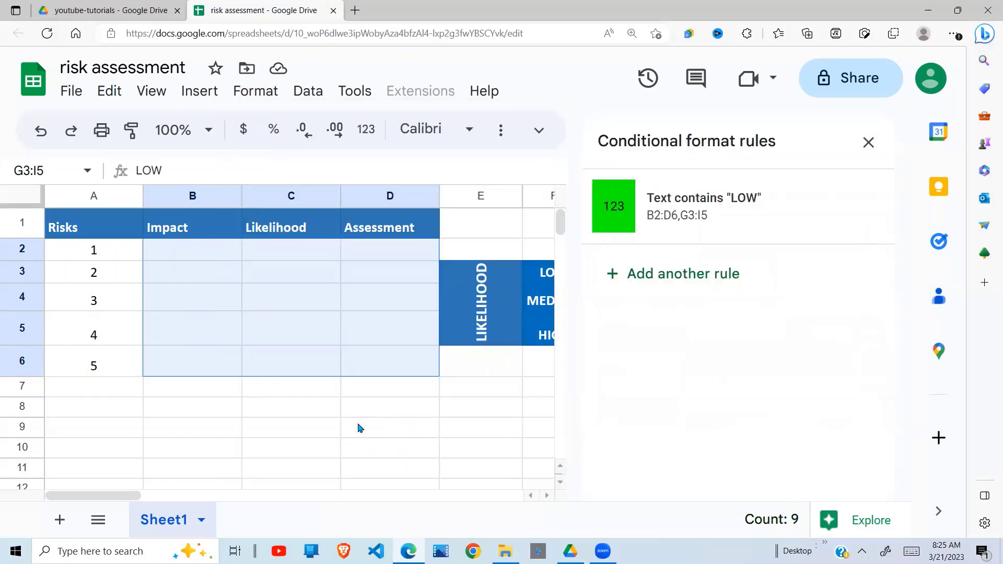
pyautogui.click(698, 278)
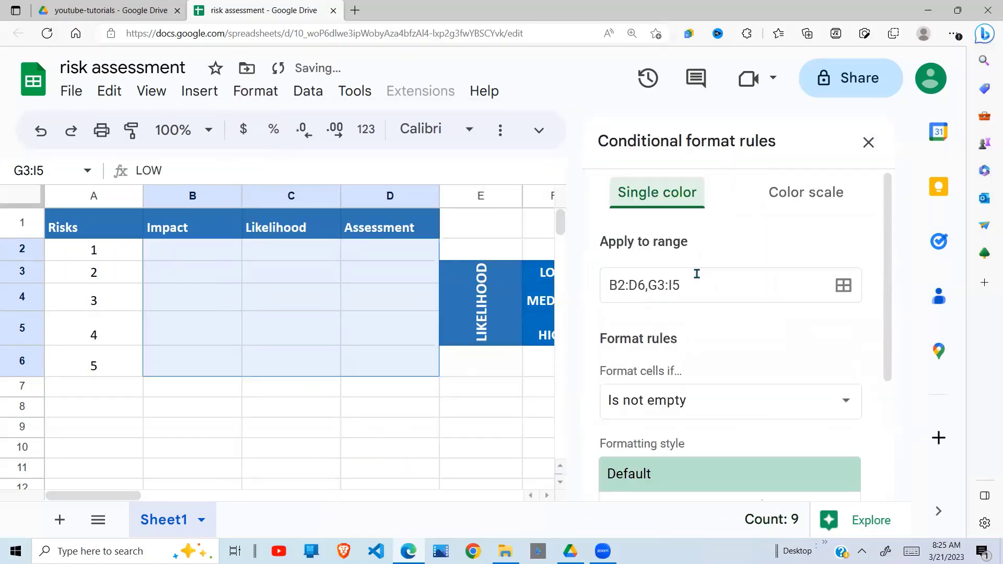
# Step: Set the new rule's condition to format cells whose text contains MEDIUM, keeping the range B2:D6,G3:I5
pyautogui.scroll(-3, 887, 303)
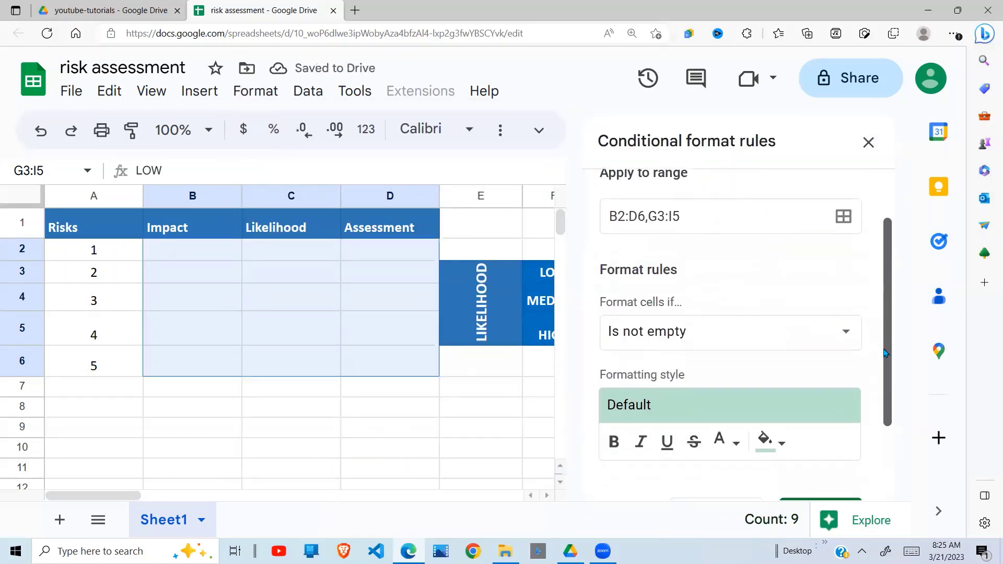
pyautogui.scroll(1, 891, 324)
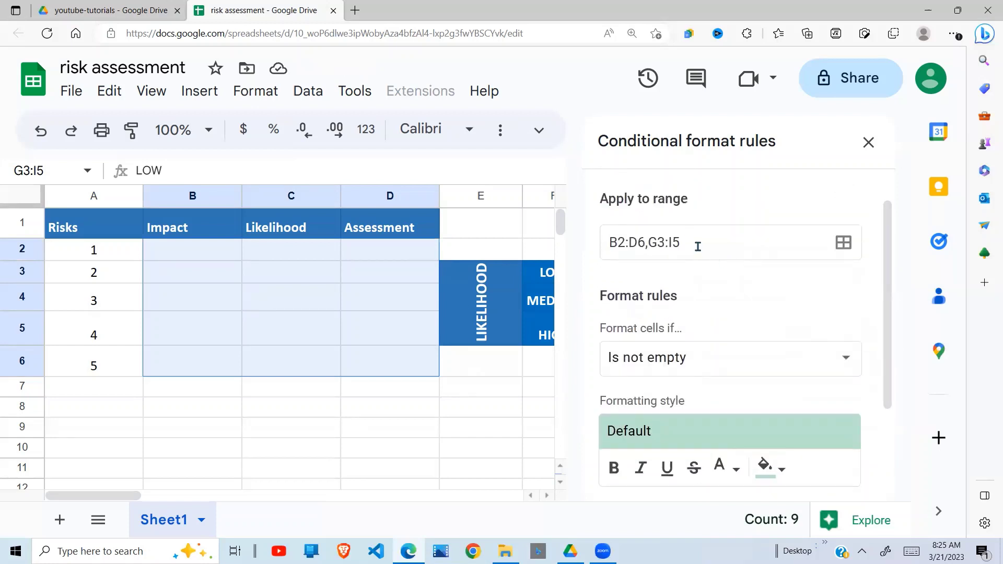
pyautogui.click(611, 243)
pyautogui.hotkey('ctrl', 'a')
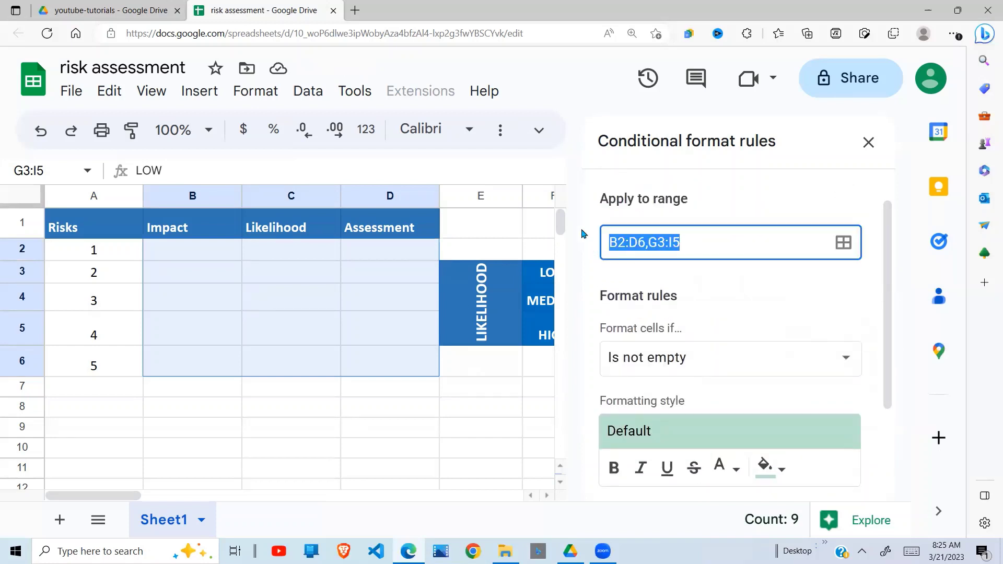
pyautogui.moveTo(889, 273); pyautogui.dragTo(891, 361)
pyautogui.click(770, 331)
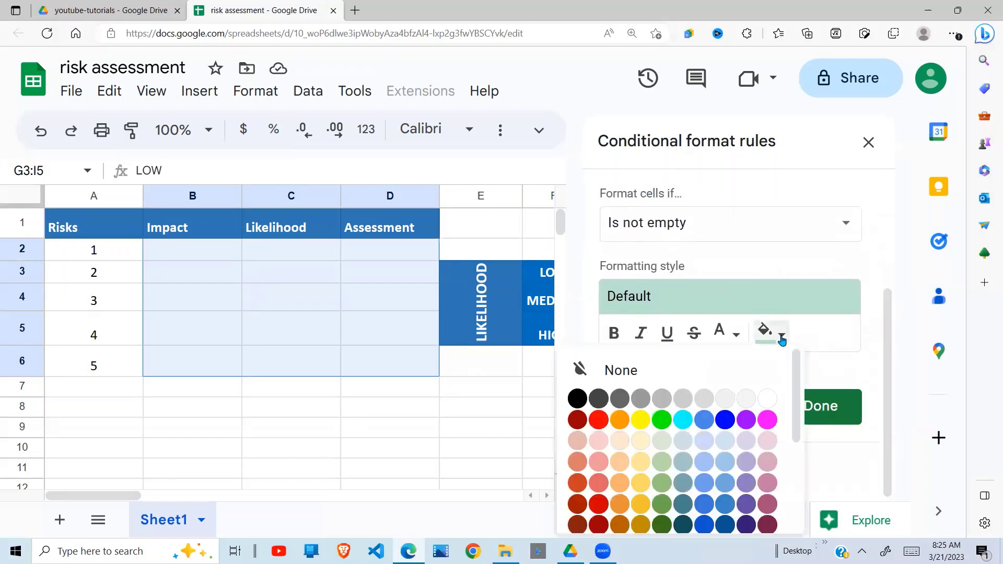
pyautogui.click(845, 225)
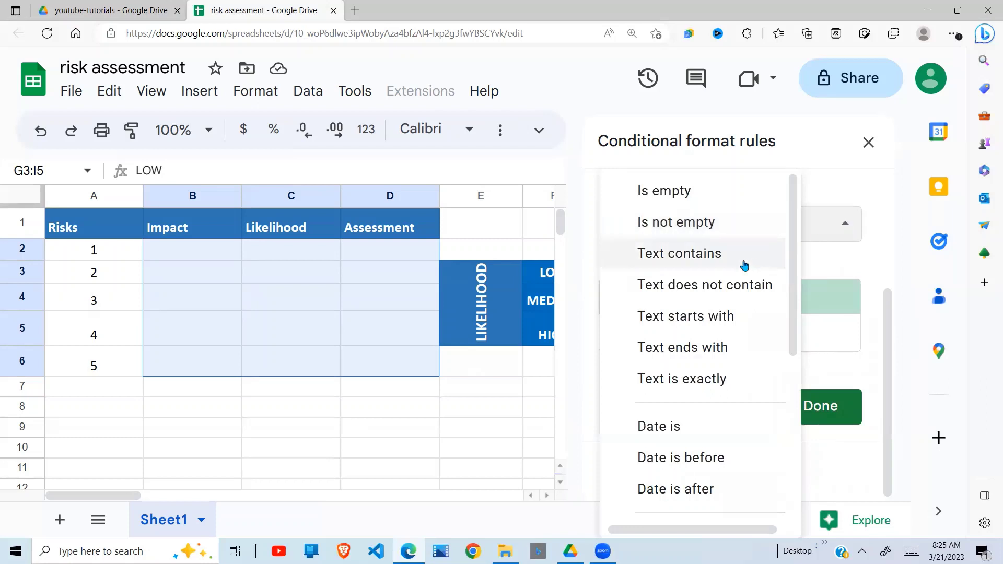
pyautogui.click(742, 258)
pyautogui.click(658, 279)
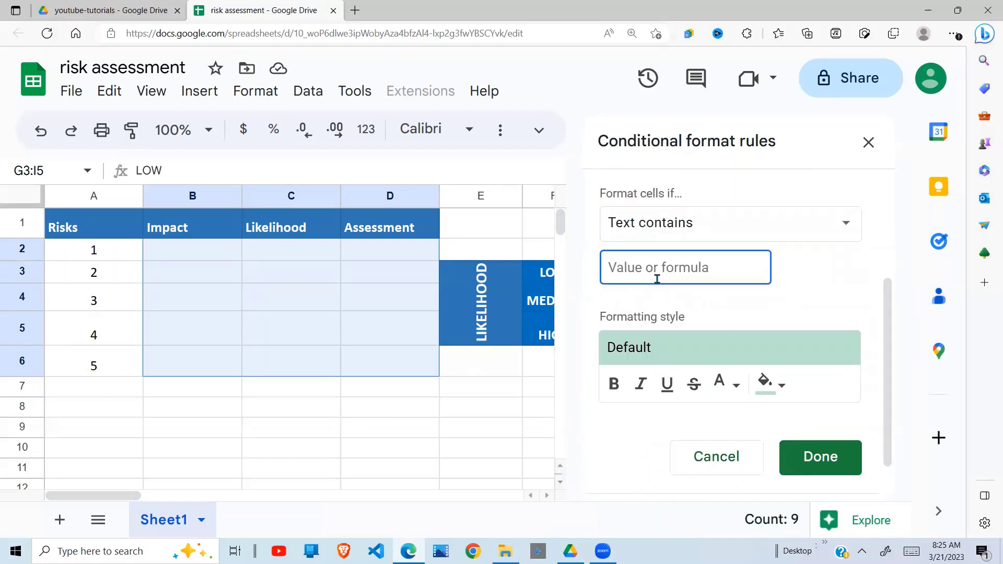
pyautogui.write('MEDIUM')
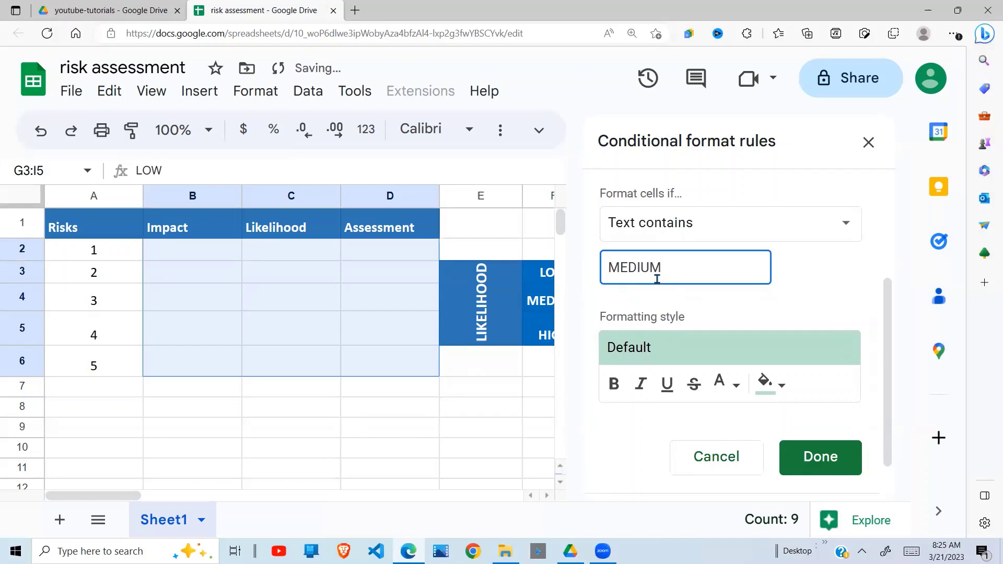
# Step: Give the MEDIUM rule a yellow fill and save the rule
pyautogui.click(777, 385)
pyautogui.click(641, 471)
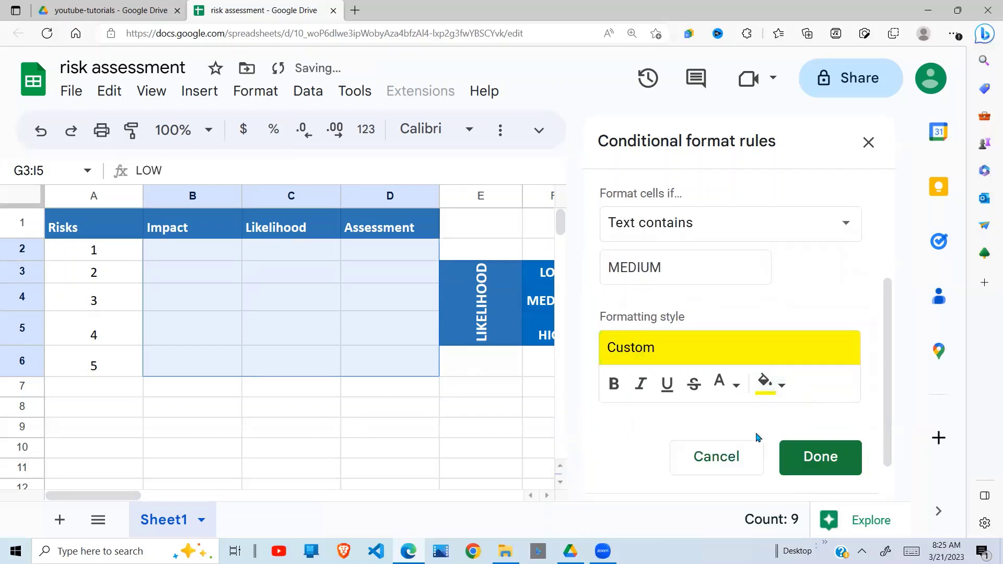
pyautogui.scroll(-1, 884, 435)
pyautogui.click(826, 412)
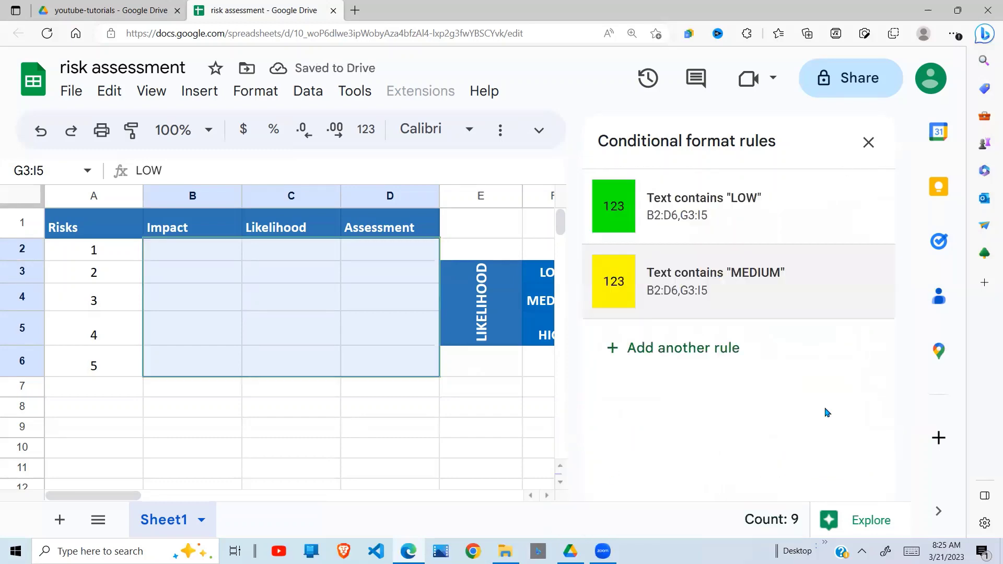
# Step: Add another conditional format rule for the same ranges that formats cells whose text contains HIGH
pyautogui.click(659, 349)
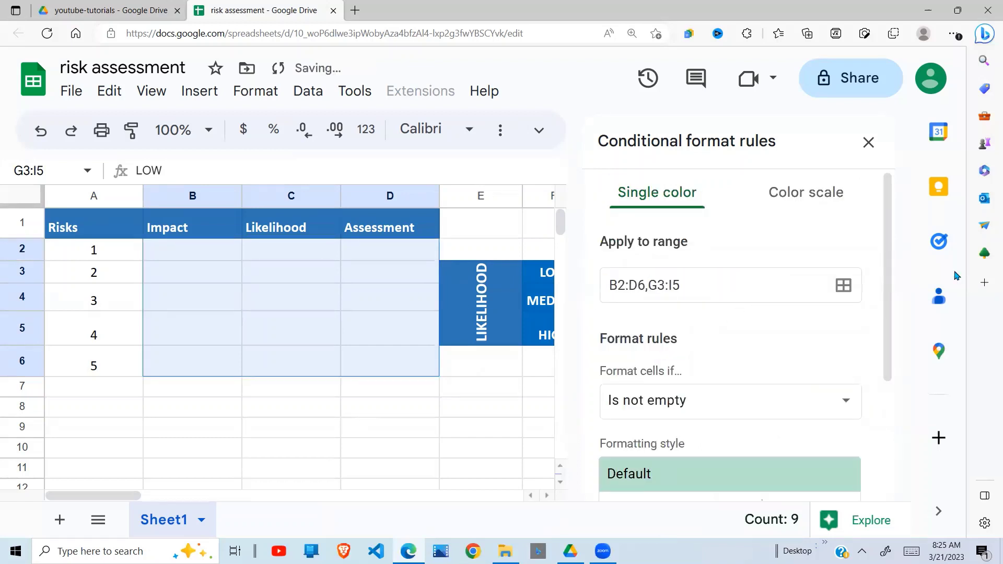
pyautogui.scroll(-2, 885, 370)
pyautogui.scroll(-1, 884, 369)
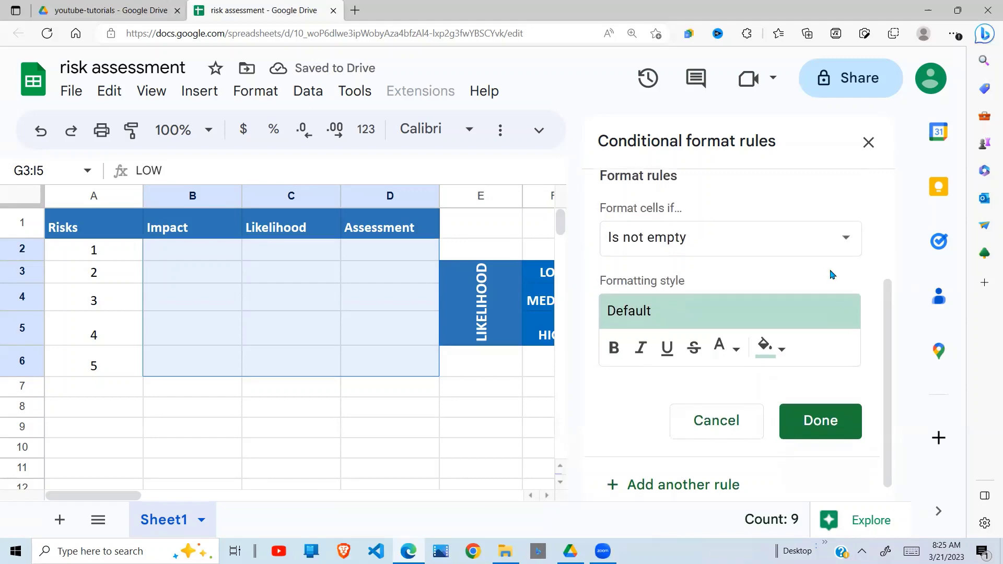
pyautogui.click(846, 244)
pyautogui.click(732, 269)
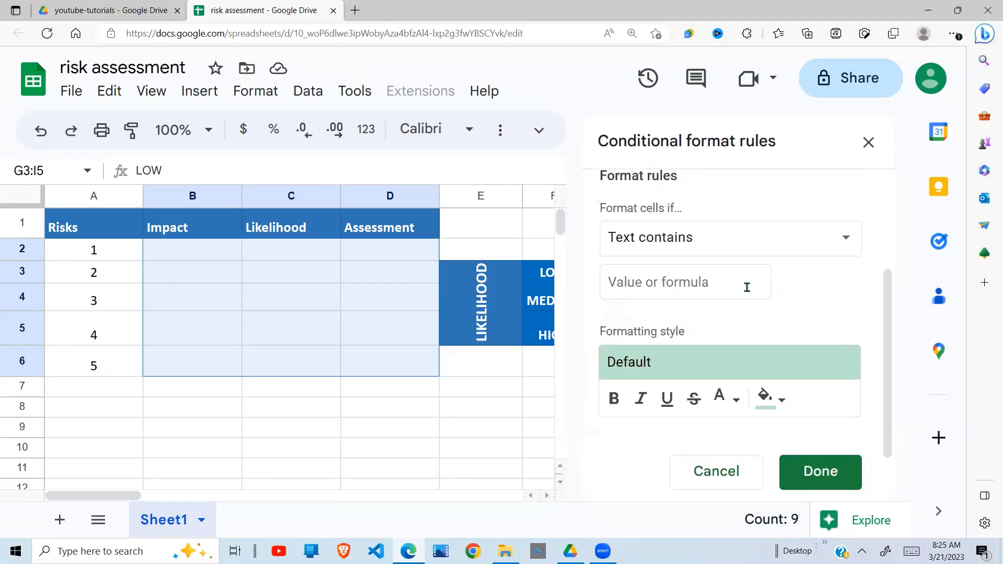
pyautogui.click(650, 281)
pyautogui.write('HIGH')
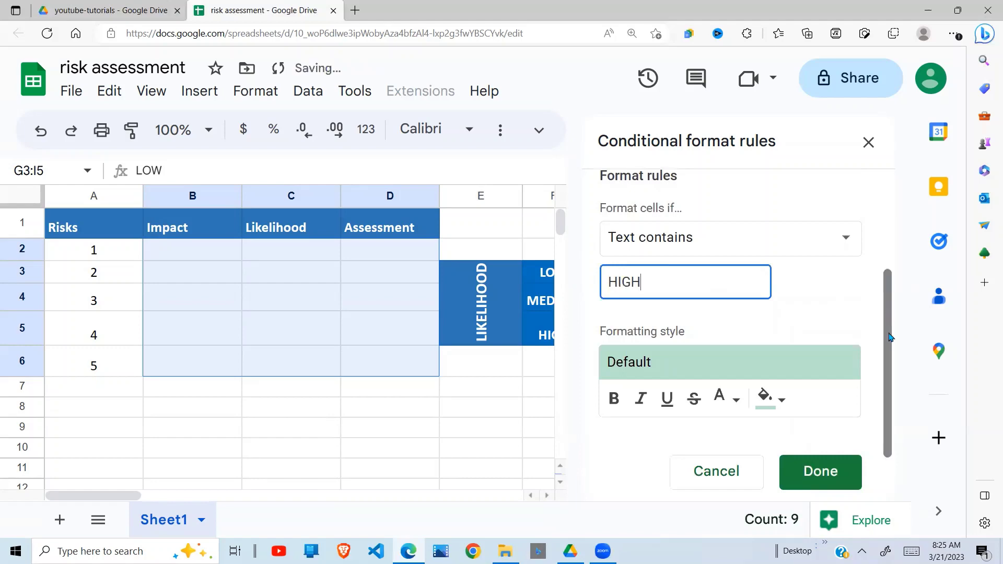
# Step: Give the HIGH rule a bright red fill, save it and close the conditional format rules
pyautogui.scroll(-1, 890, 337)
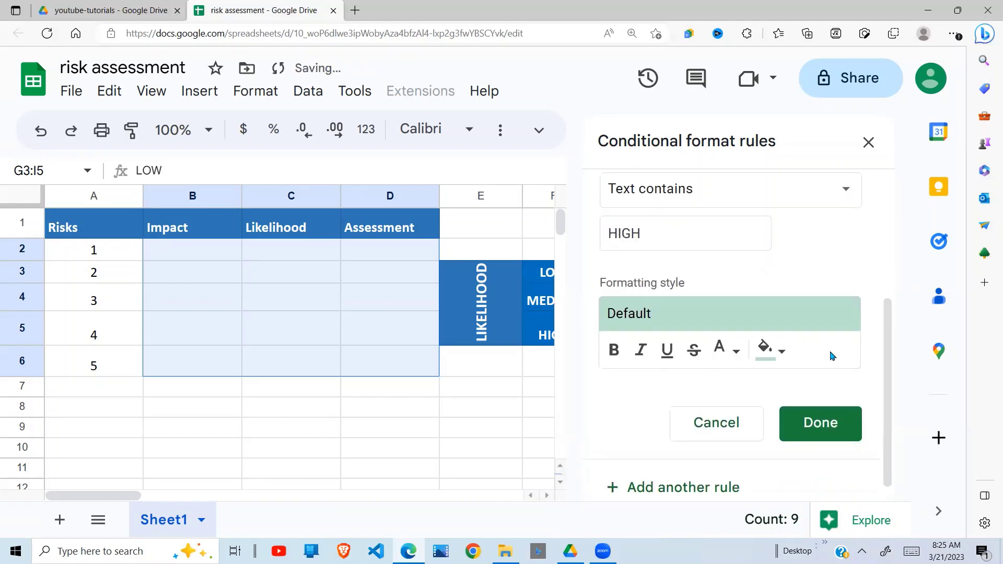
pyautogui.click(782, 357)
pyautogui.click(598, 438)
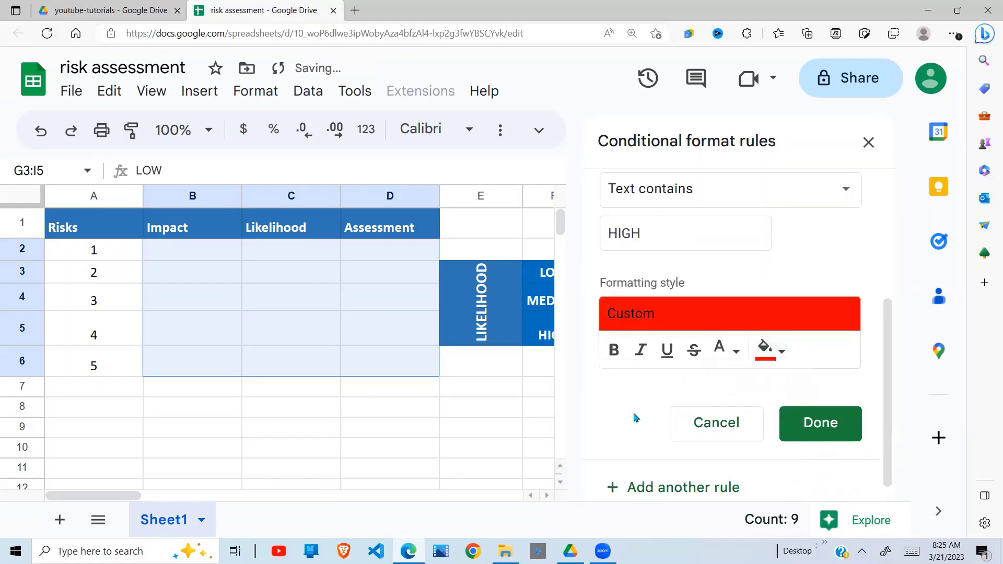
pyautogui.click(832, 429)
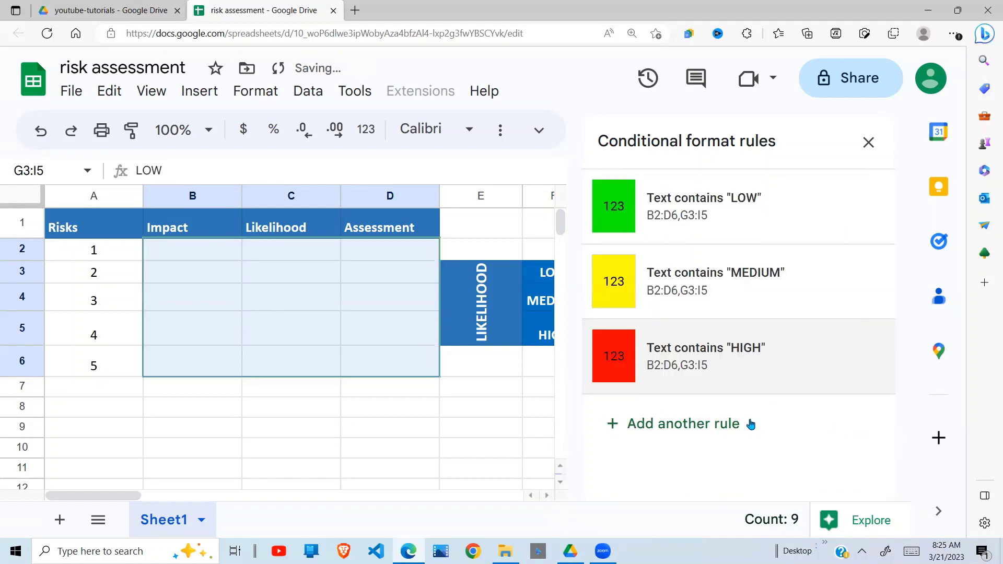
pyautogui.click(868, 142)
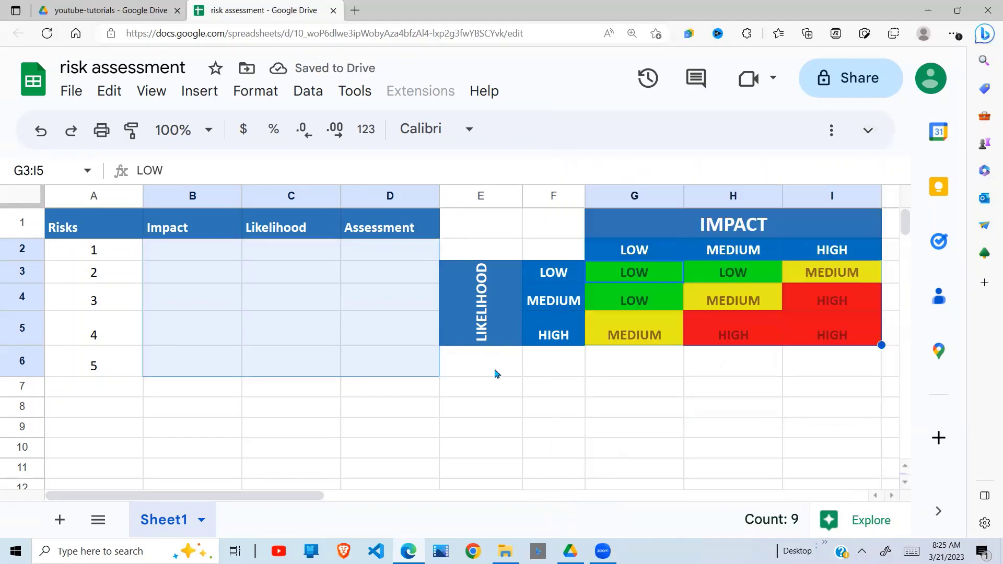
pyautogui.click(482, 413)
pyautogui.click(629, 392)
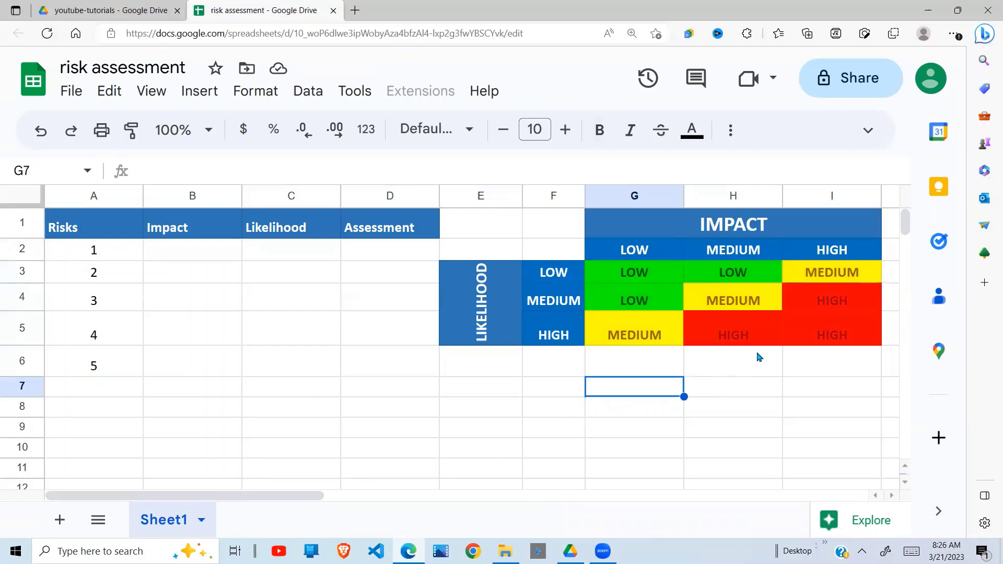
pyautogui.click(719, 334)
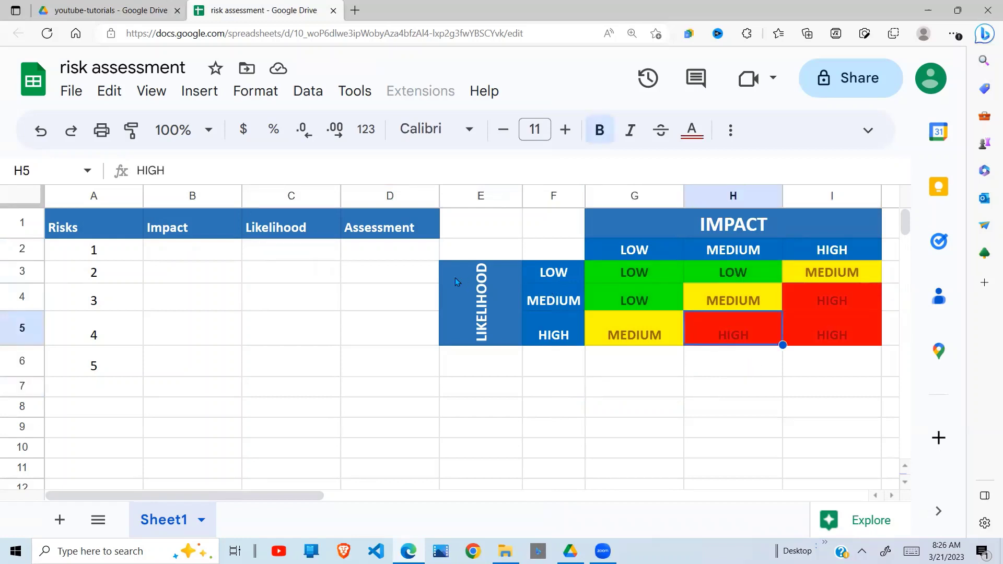
# Step: Test the conditional formatting by entering LOW as the first risk's impact in B2, and clear the cell again
pyautogui.click(208, 256)
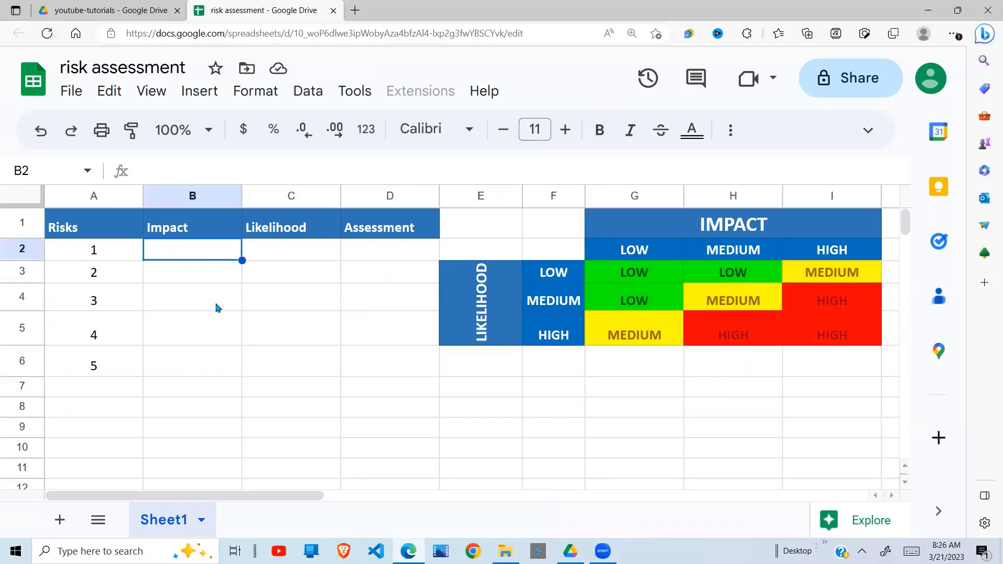
pyautogui.write('LO')
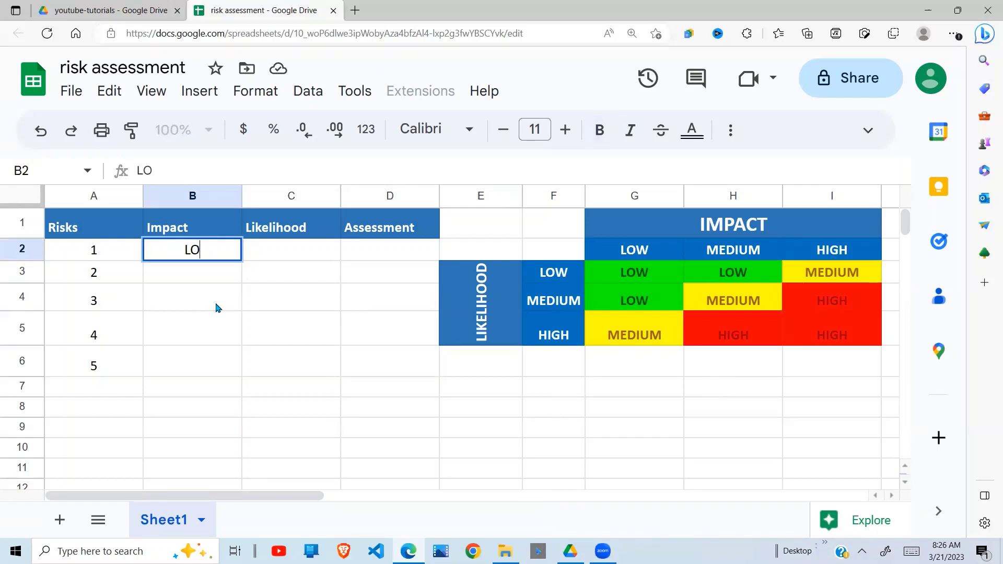
pyautogui.write('W')
pyautogui.press('Return')
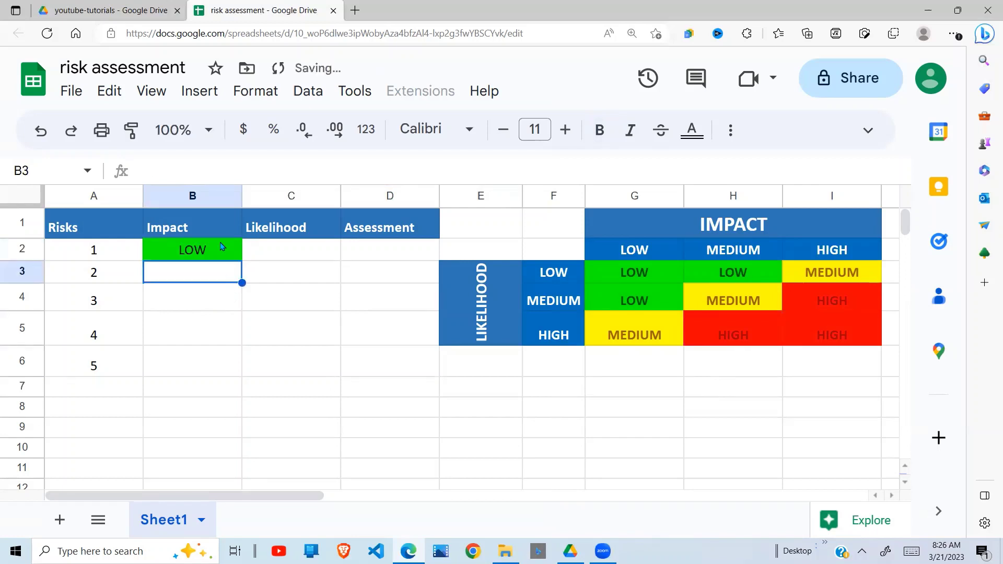
pyautogui.press('Up')
pyautogui.press('Delete')
pyautogui.click(302, 353)
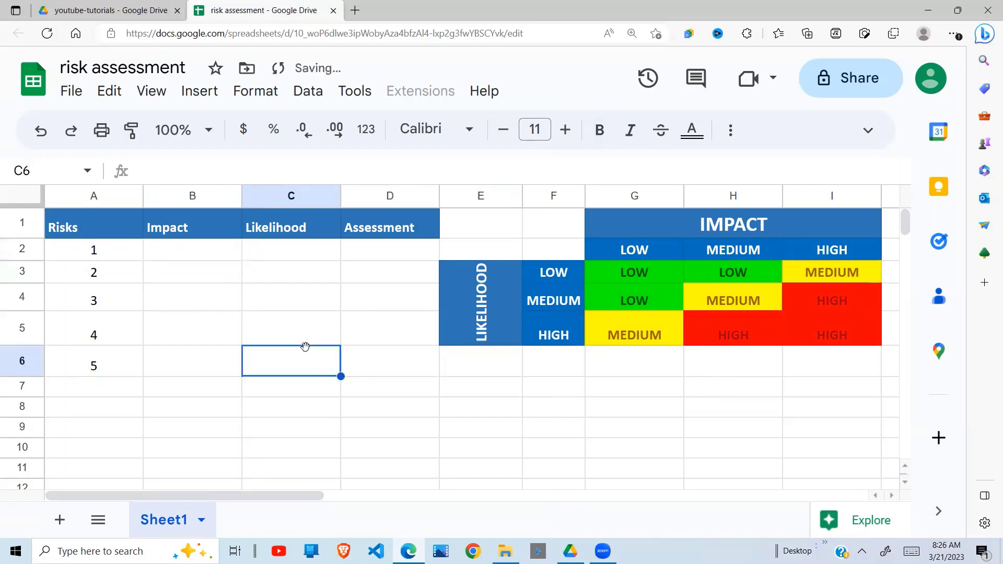
# Step: Insert dropdowns in the Impact and Likelihood cells B2:C6 of the risk table
pyautogui.click(233, 255)
pyautogui.click(303, 261)
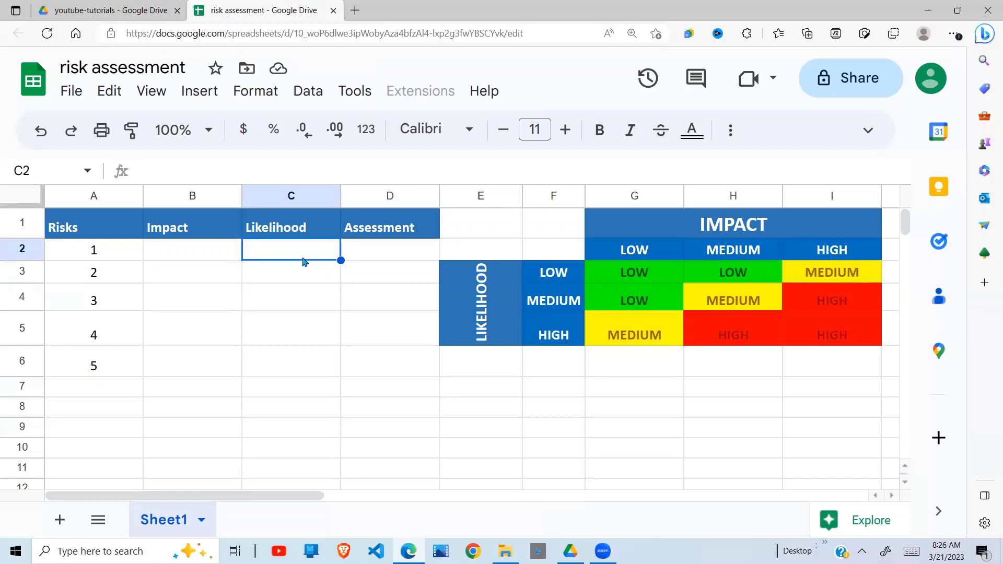
pyautogui.click(217, 247)
pyautogui.moveTo(285, 275)
pyautogui.mouseDown()
pyautogui.moveTo(308, 325)
pyautogui.moveTo(305, 370)
pyautogui.moveTo(289, 369)
pyautogui.mouseUp()
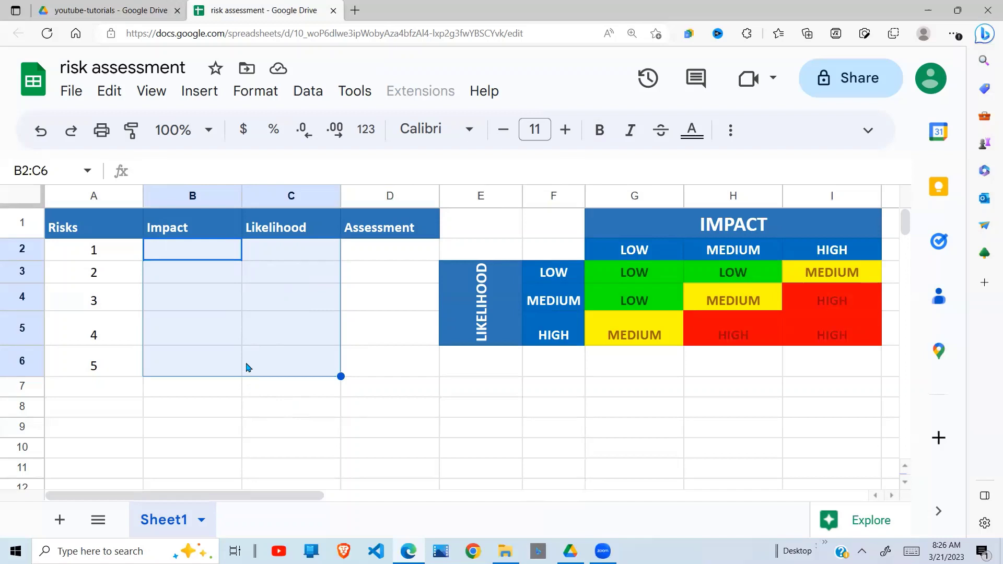
pyautogui.click(201, 99)
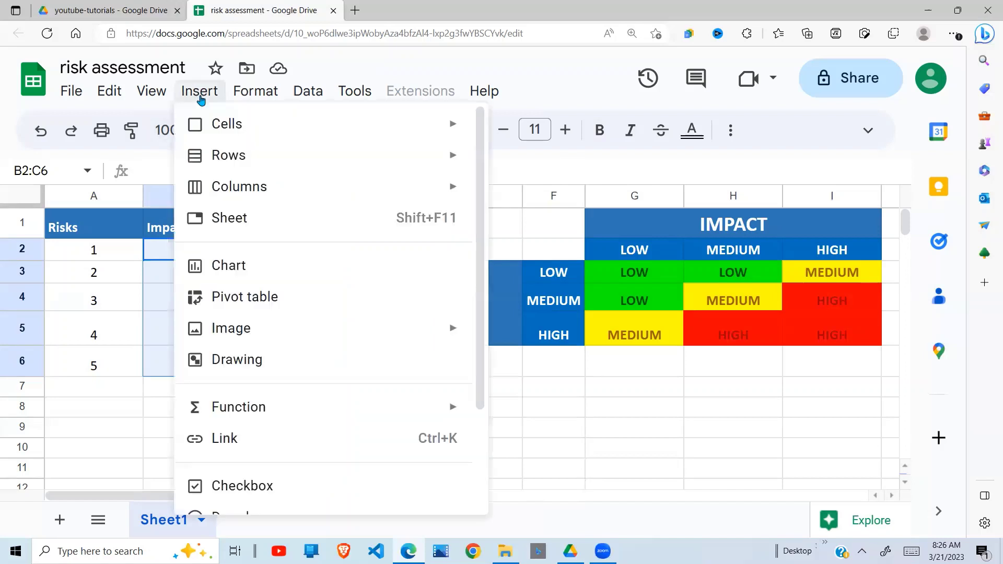
pyautogui.scroll(-2, 481, 216)
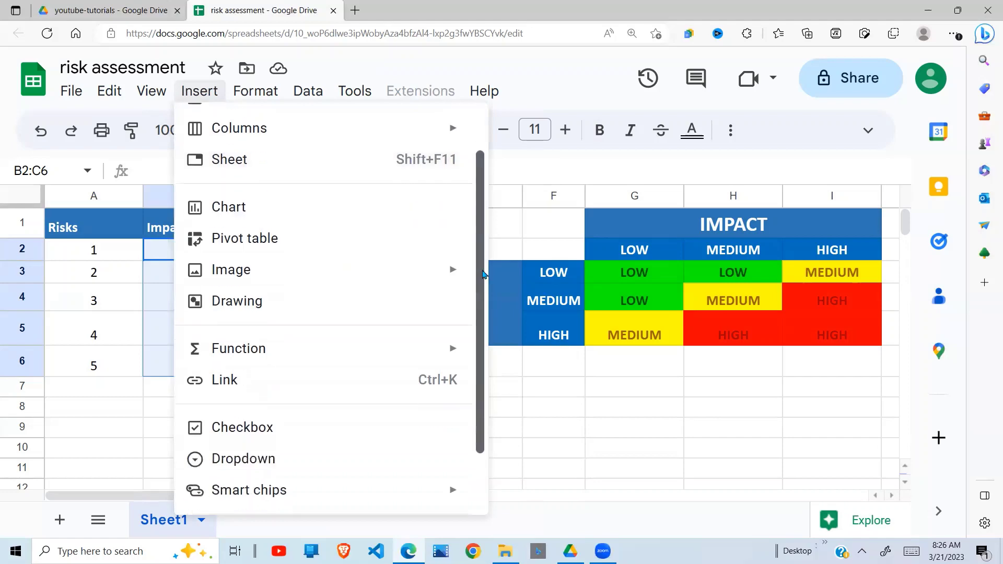
pyautogui.click(272, 446)
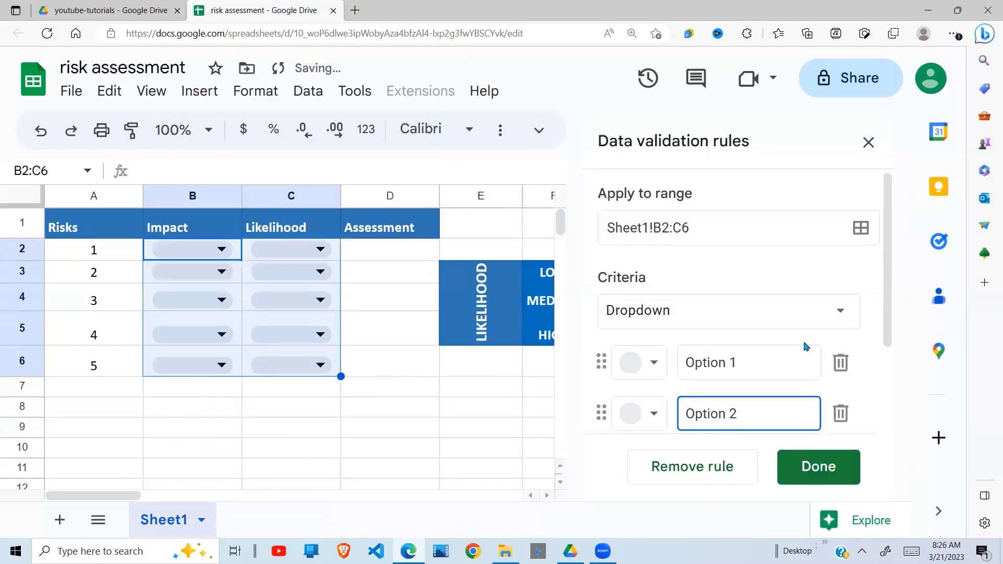
# Step: Replace the dropdown's first option with LOW
pyautogui.click(763, 368)
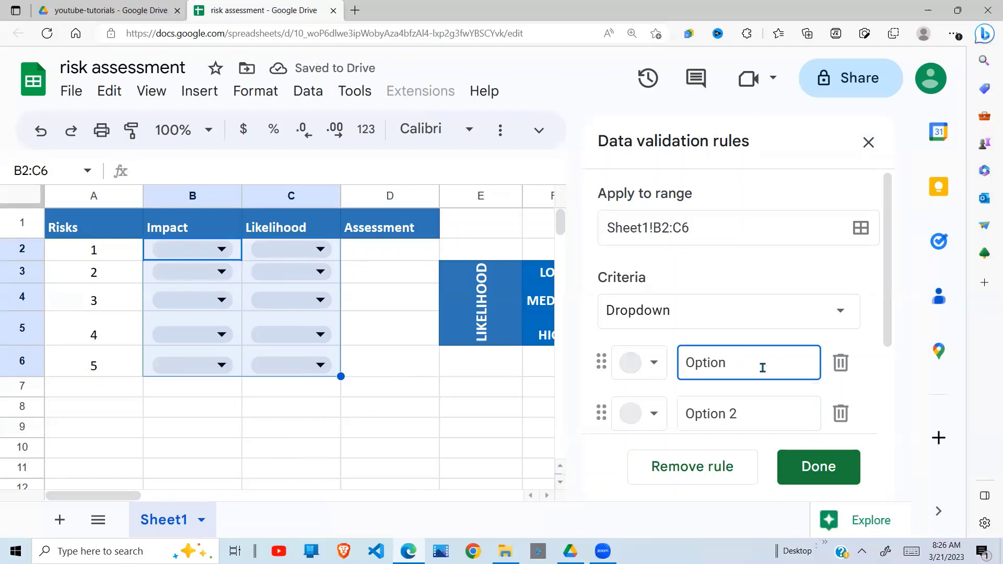
pyautogui.press('BackSpace')
pyautogui.press('BackSpace')
pyautogui.press('BackSpace')
pyautogui.press('BackSpace')
pyautogui.press('BackSpace')
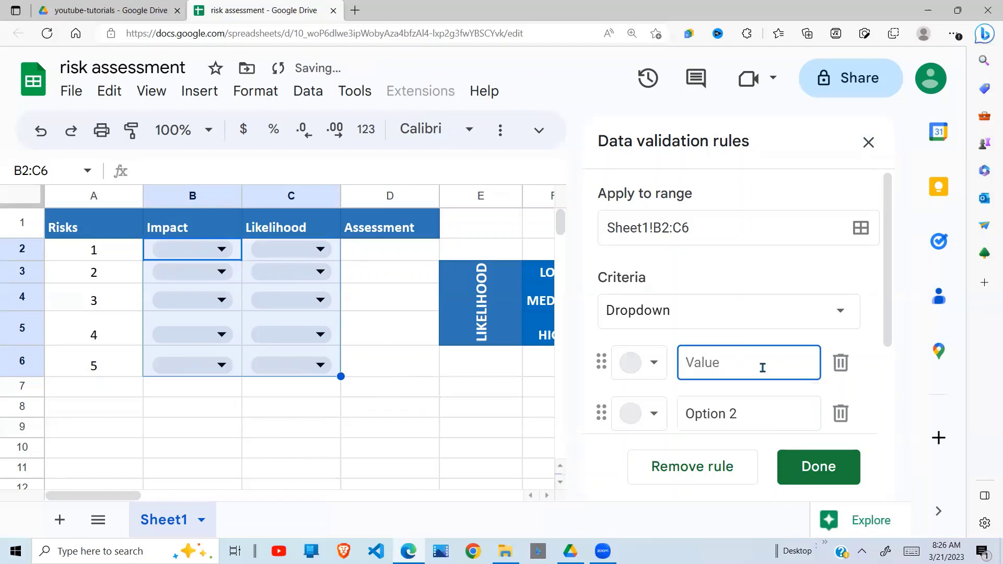
pyautogui.write('LOW')
# Step: Replace the dropdown's second option with MEDIUM
pyautogui.click(746, 417)
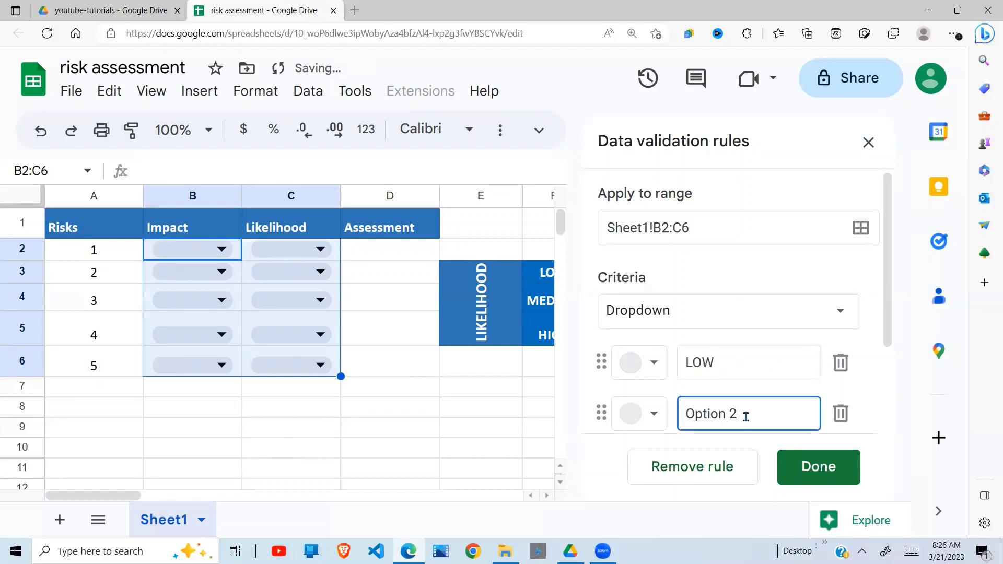
pyautogui.moveTo(736, 417); pyautogui.dragTo(681, 416)
pyautogui.write('MED')
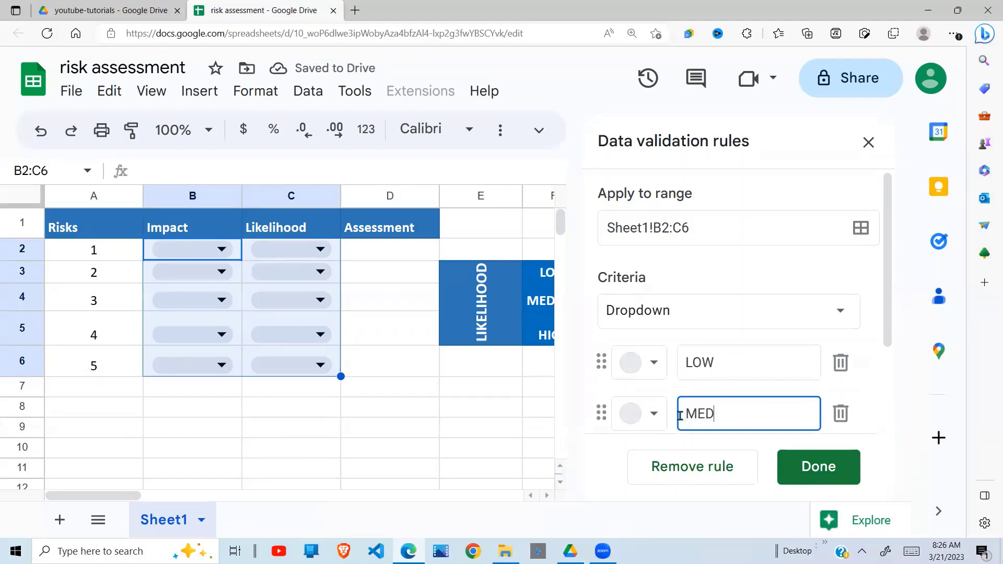
pyautogui.write('IU')
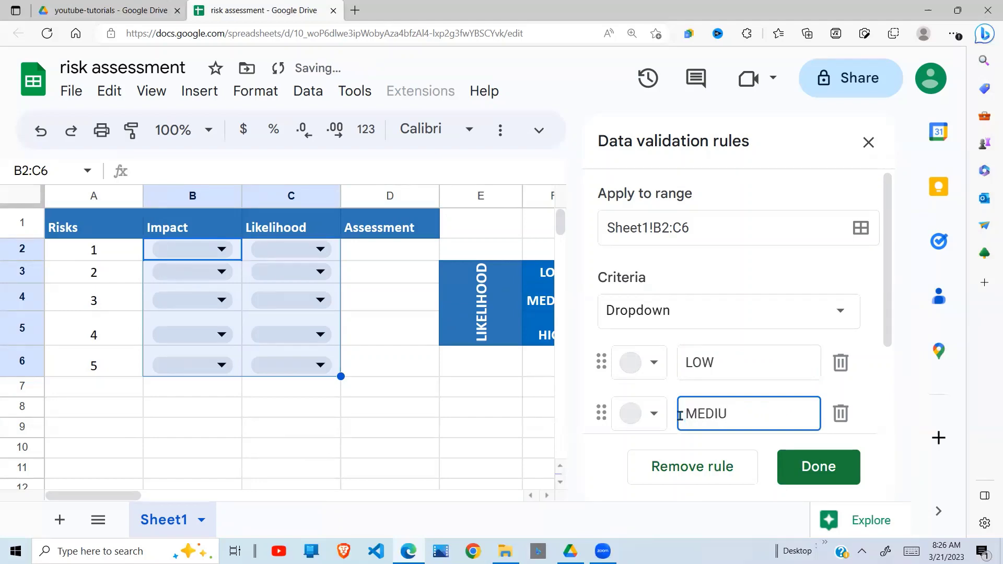
pyautogui.write('M')
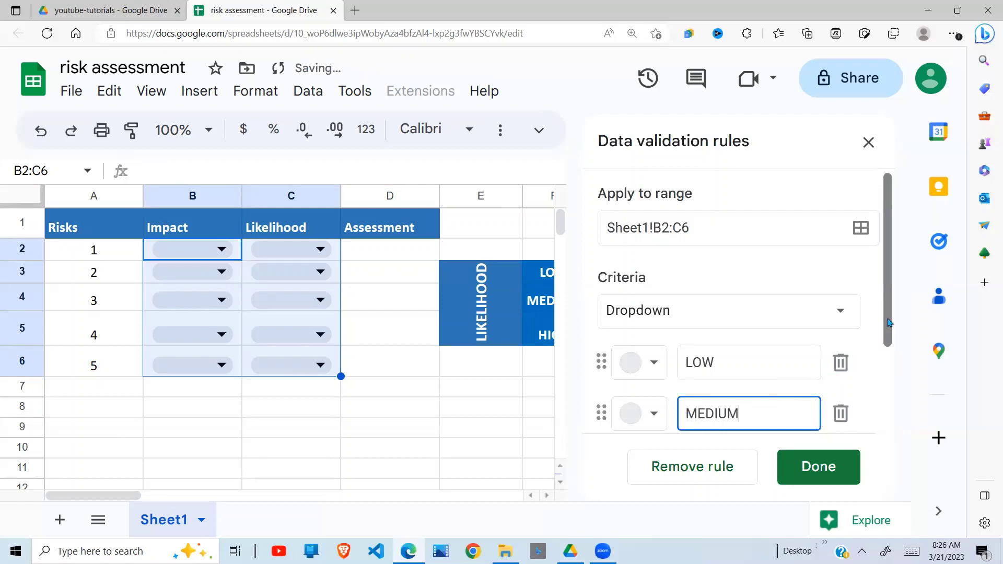
# Step: Set the dropdown's third option to HIGH and save the validation rule for B2:C6
pyautogui.moveTo(888, 334); pyautogui.dragTo(888, 372)
pyautogui.click(721, 400)
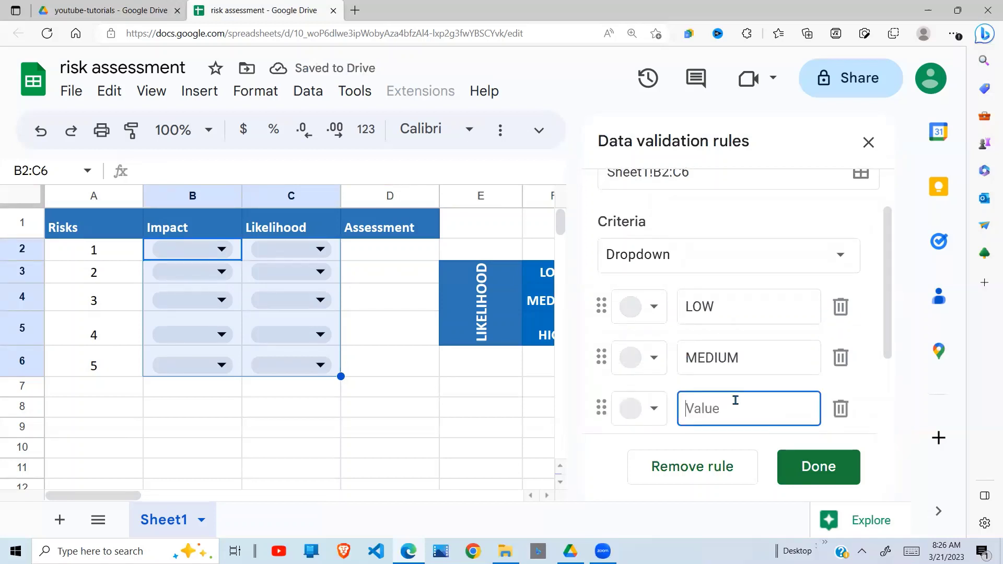
pyautogui.write('HIGH')
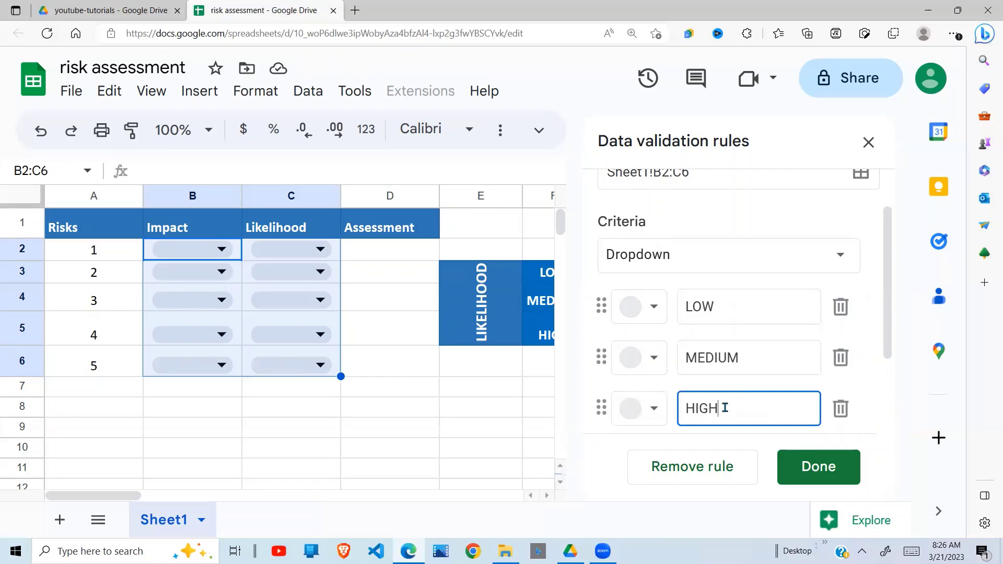
pyautogui.click(819, 466)
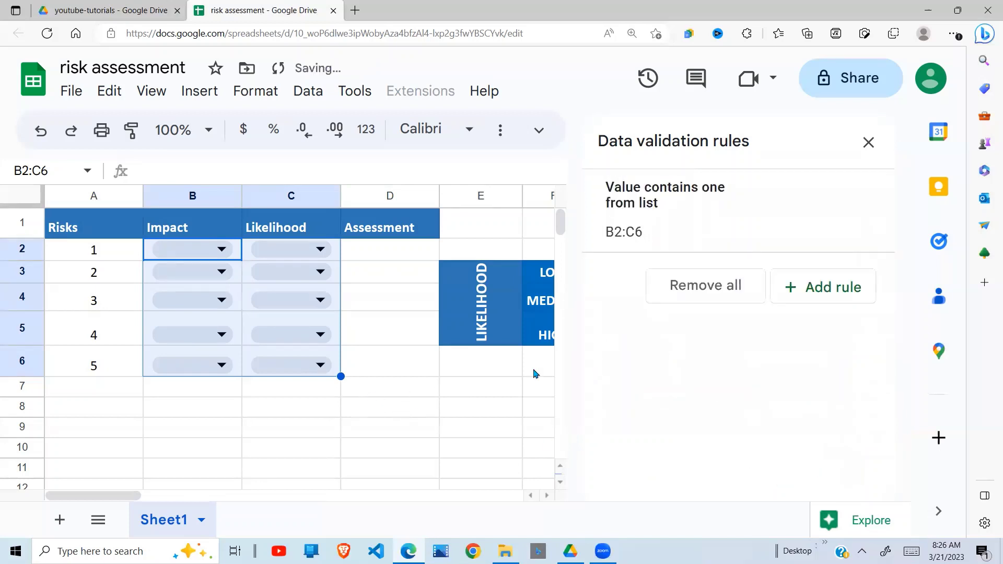
# Step: Test the new dropdown by choosing LOW as the first risk's impact in B2
pyautogui.click(221, 249)
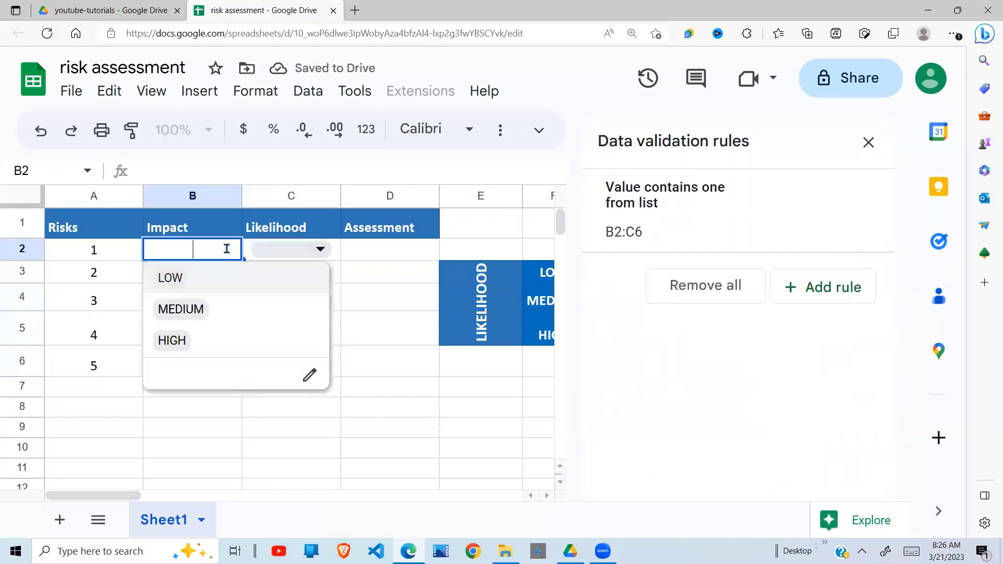
pyautogui.click(195, 283)
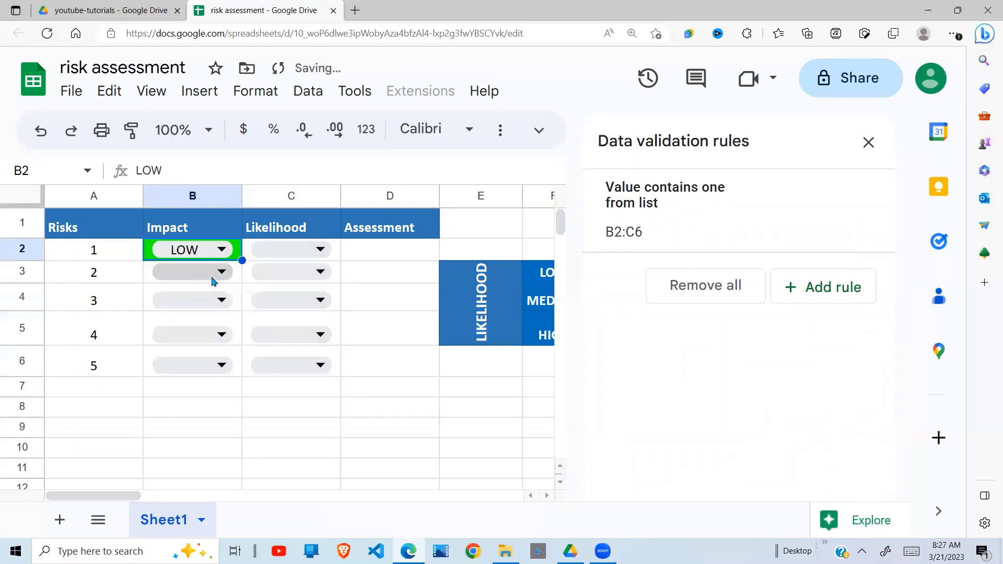
pyautogui.click(165, 464)
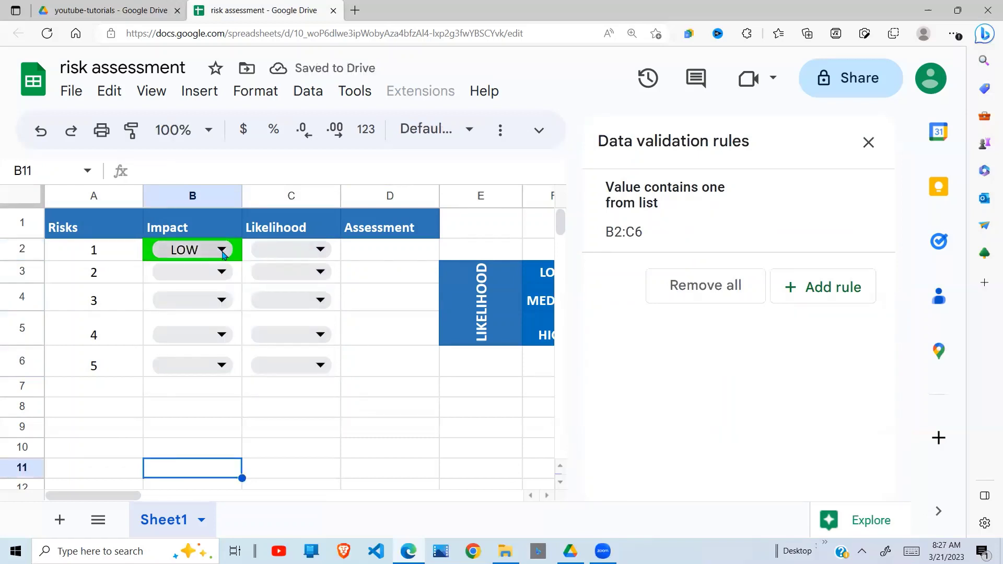
# Step: Change the display style of the B2:C6 dropdowns to Arrow and close the data validation rules
pyautogui.moveTo(260, 273); pyautogui.dragTo(314, 359)
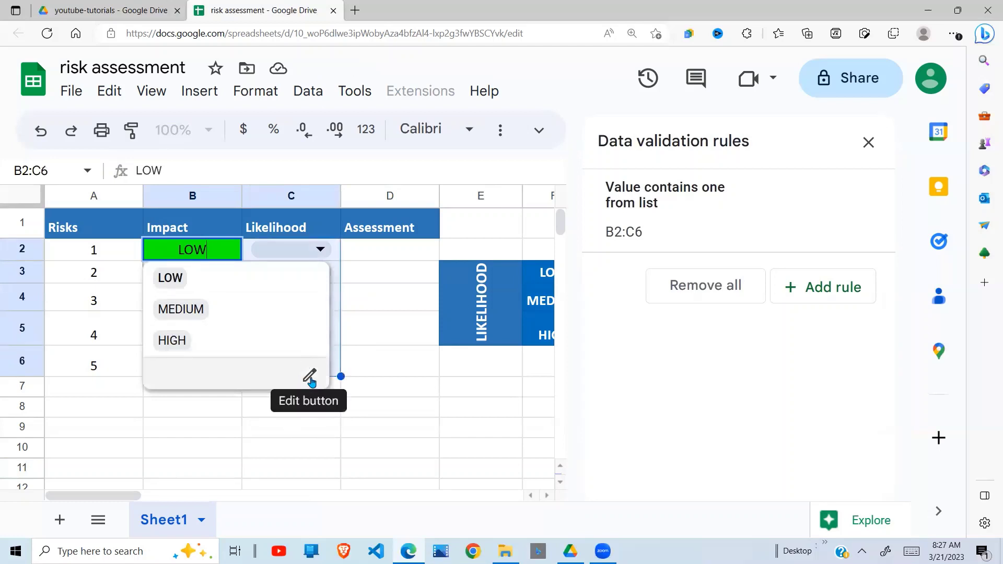
pyautogui.click(310, 375)
pyautogui.scroll(-3, 892, 365)
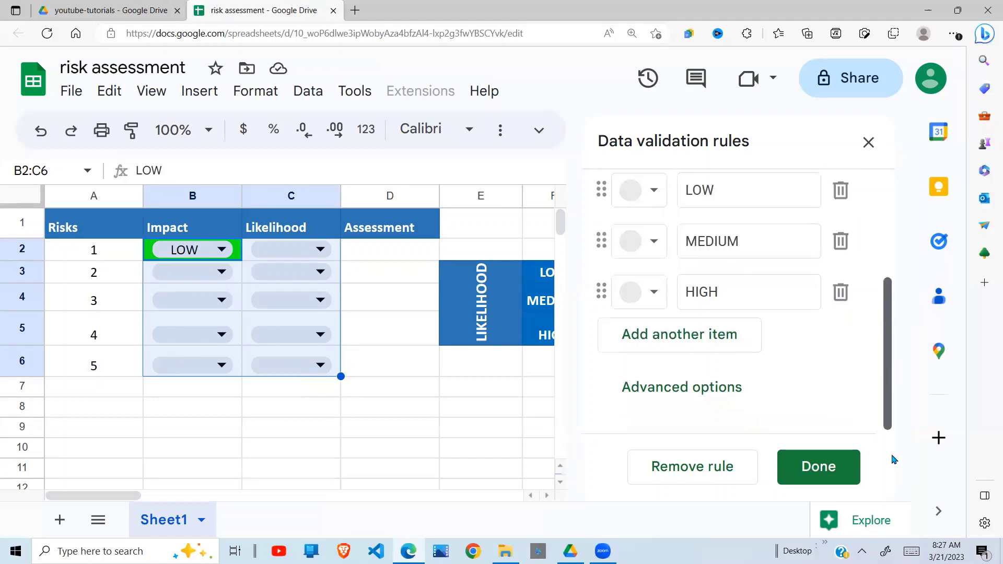
pyautogui.click(720, 393)
pyautogui.moveTo(890, 312); pyautogui.dragTo(893, 392)
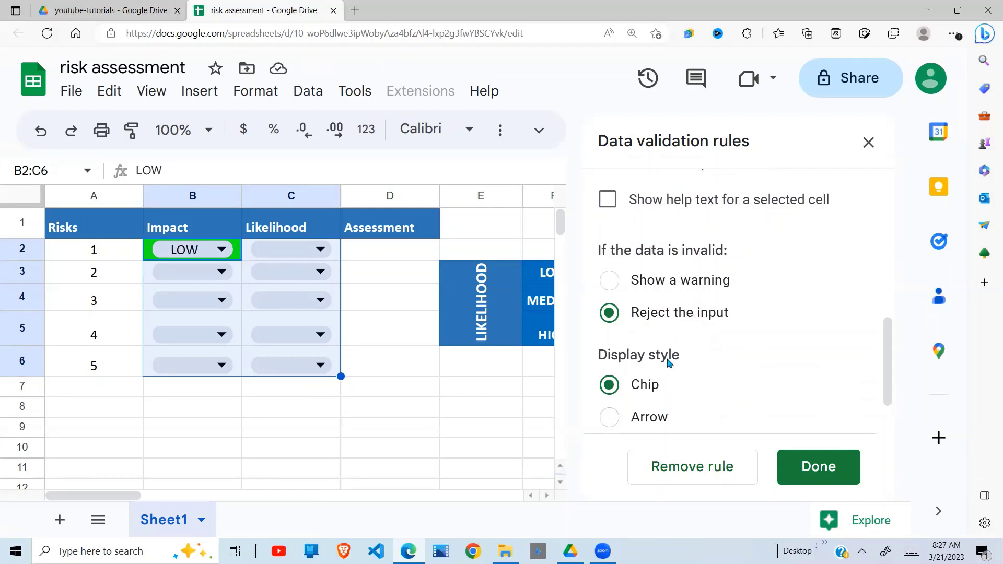
pyautogui.click(613, 417)
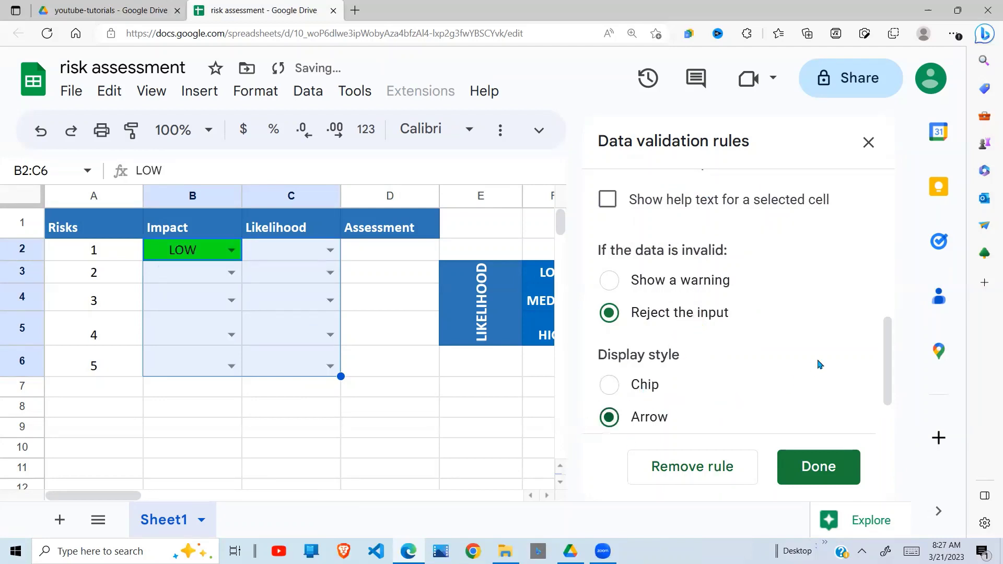
pyautogui.click(822, 469)
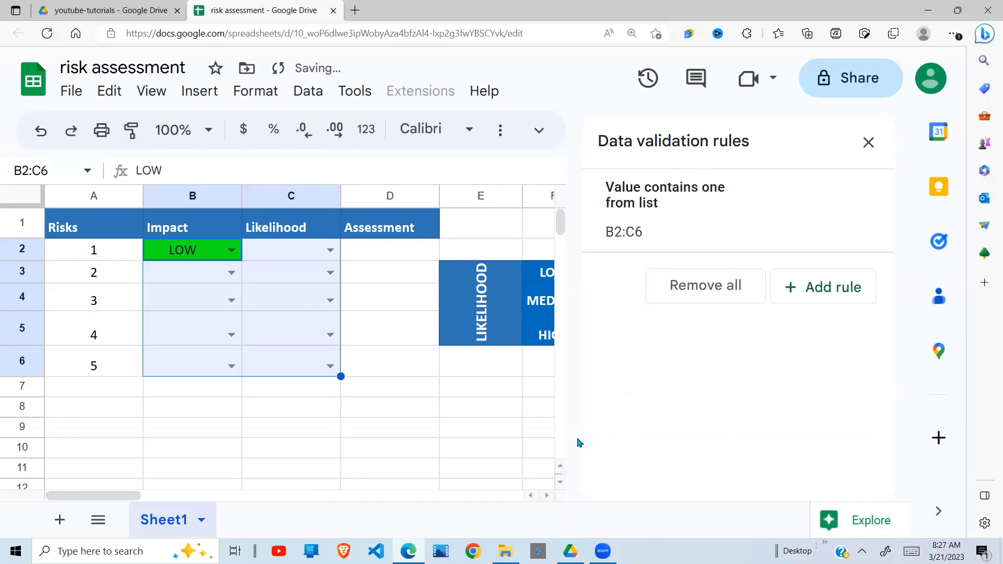
pyautogui.click(871, 147)
# Step: Test the first risk's impact dropdown in B2 by choosing MEDIUM and then HIGH
pyautogui.click(396, 391)
pyautogui.click(231, 250)
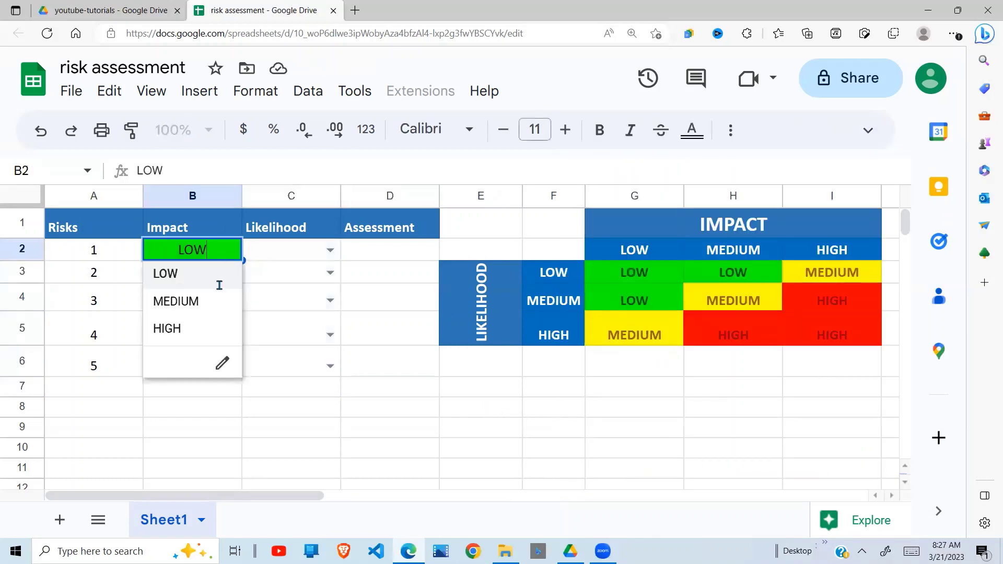
pyautogui.click(204, 313)
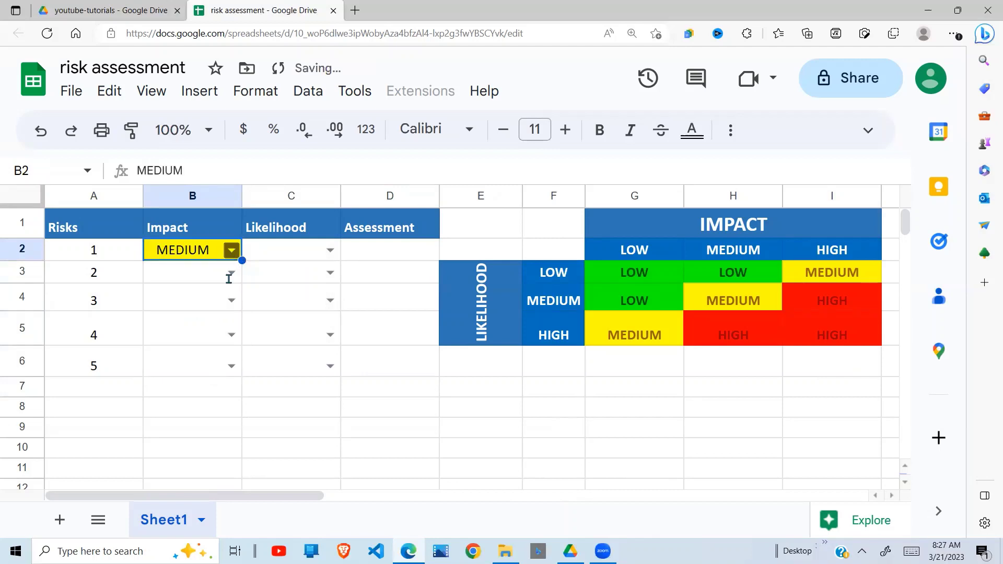
pyautogui.click(231, 250)
pyautogui.click(194, 334)
pyautogui.click(196, 431)
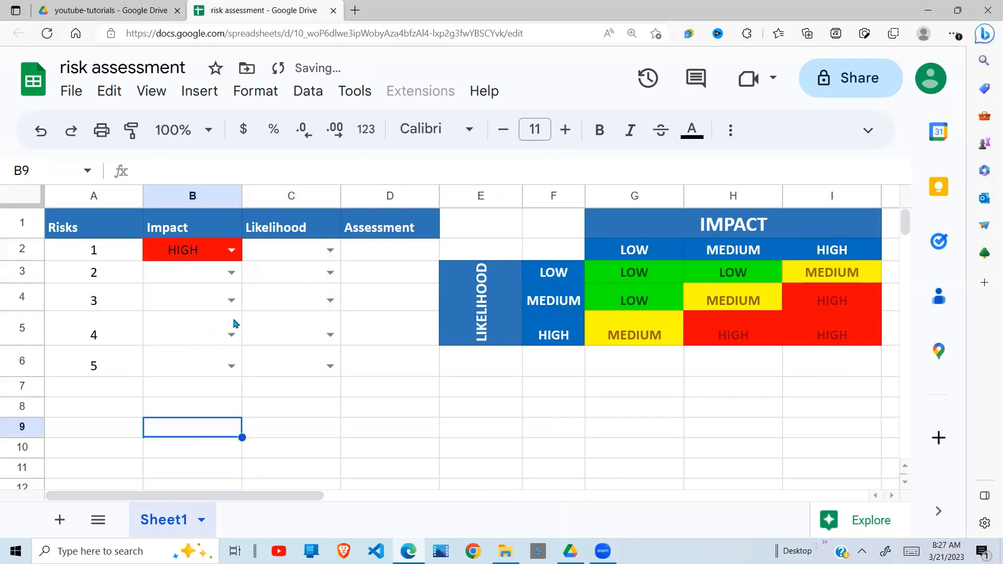
# Step: Clear the test entries from the Impact and Likelihood cells B2:C6
pyautogui.moveTo(218, 253); pyautogui.dragTo(278, 356)
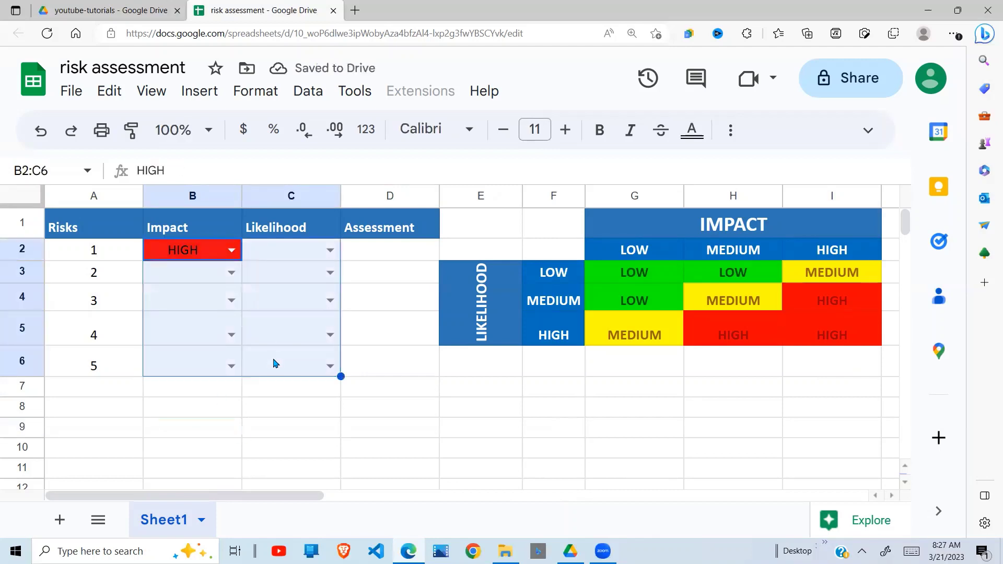
pyautogui.press('Delete')
pyautogui.click(207, 404)
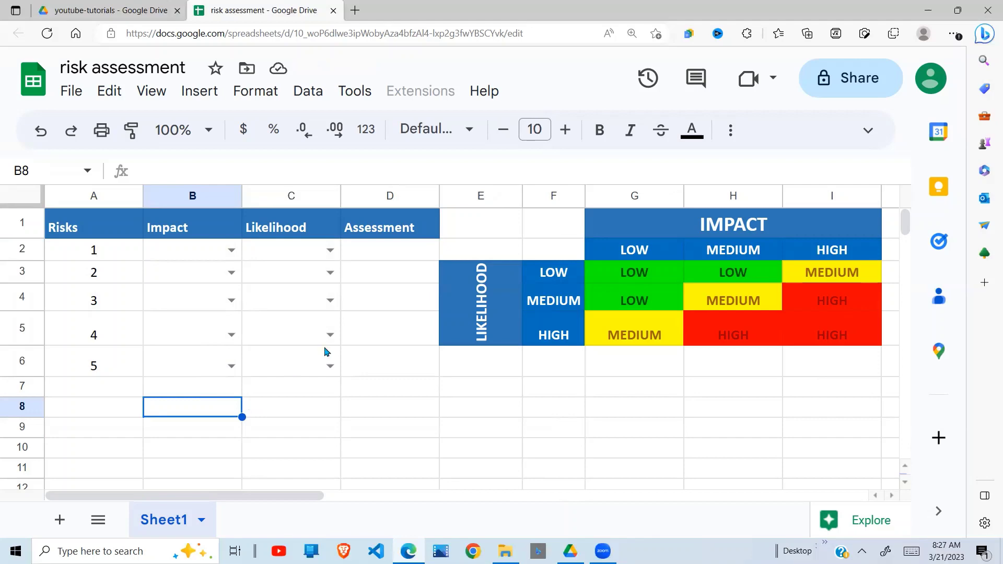
# Step: Choose LOW for both the impact in B2 and the likelihood in C2 of the first risk
pyautogui.click(391, 258)
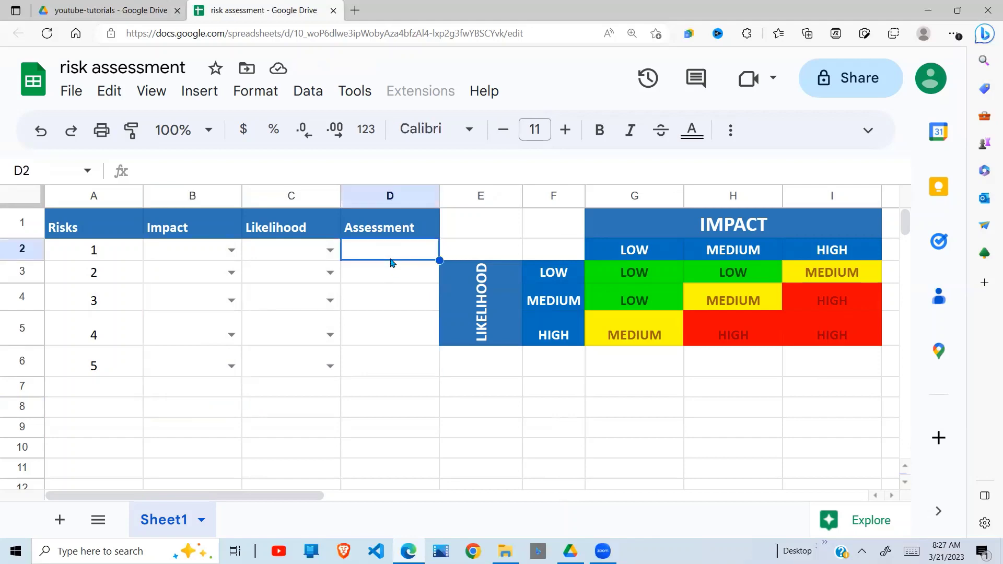
pyautogui.click(230, 251)
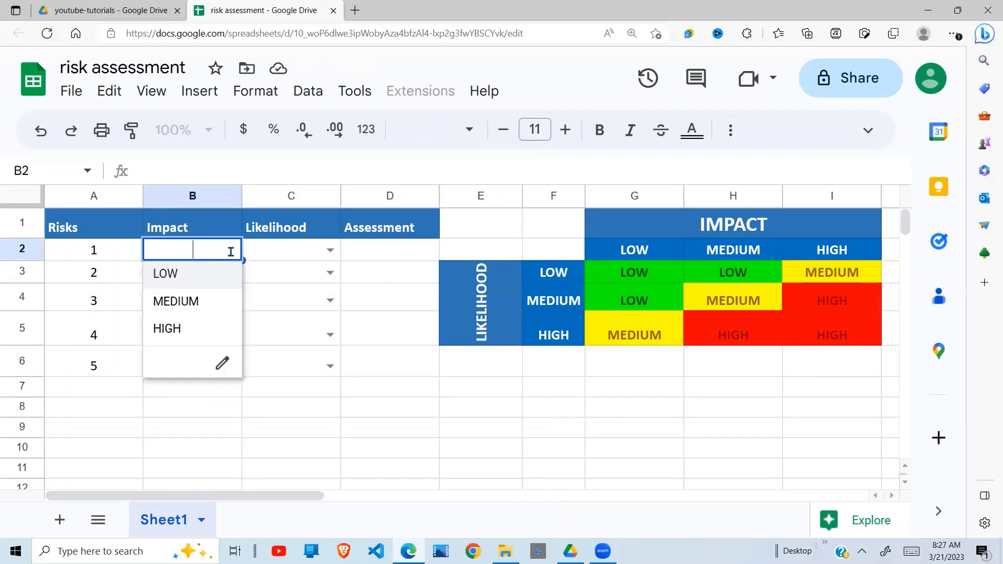
pyautogui.click(193, 281)
pyautogui.click(330, 251)
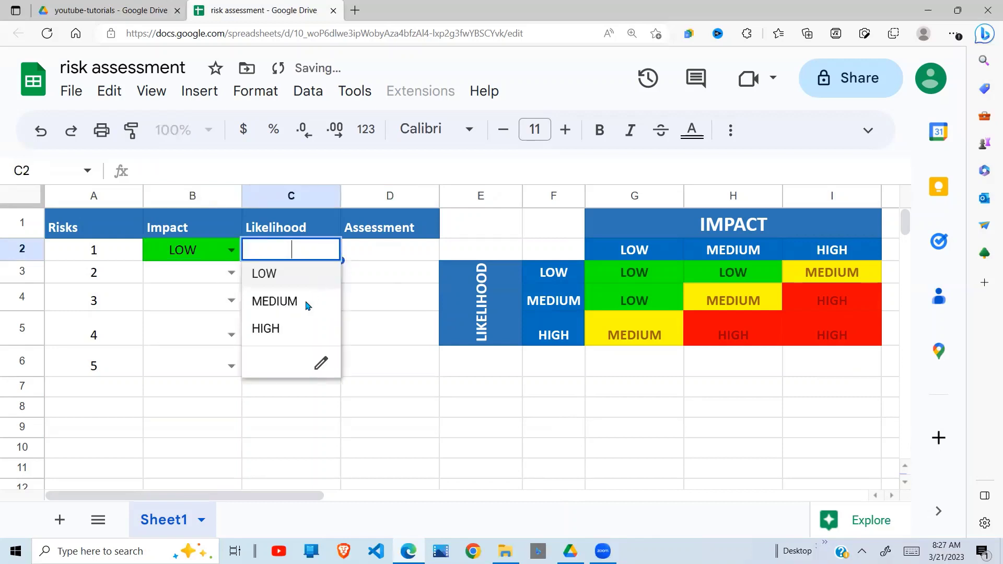
pyautogui.click(282, 273)
pyautogui.click(382, 255)
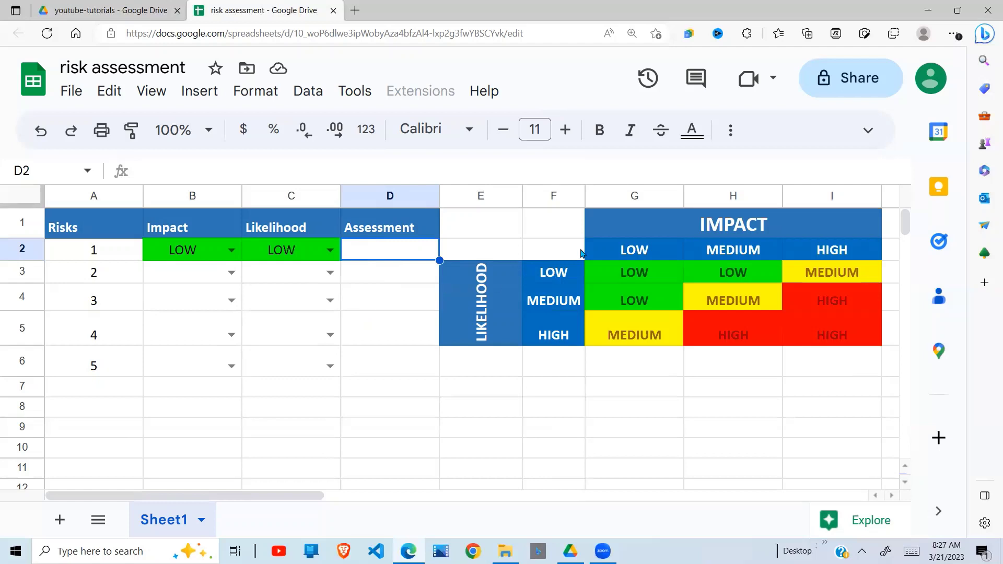
# Step: Examine the risk matrix and locate the cell where LOW likelihood in F3 meets LOW impact in G2
pyautogui.moveTo(525, 225); pyautogui.dragTo(807, 327)
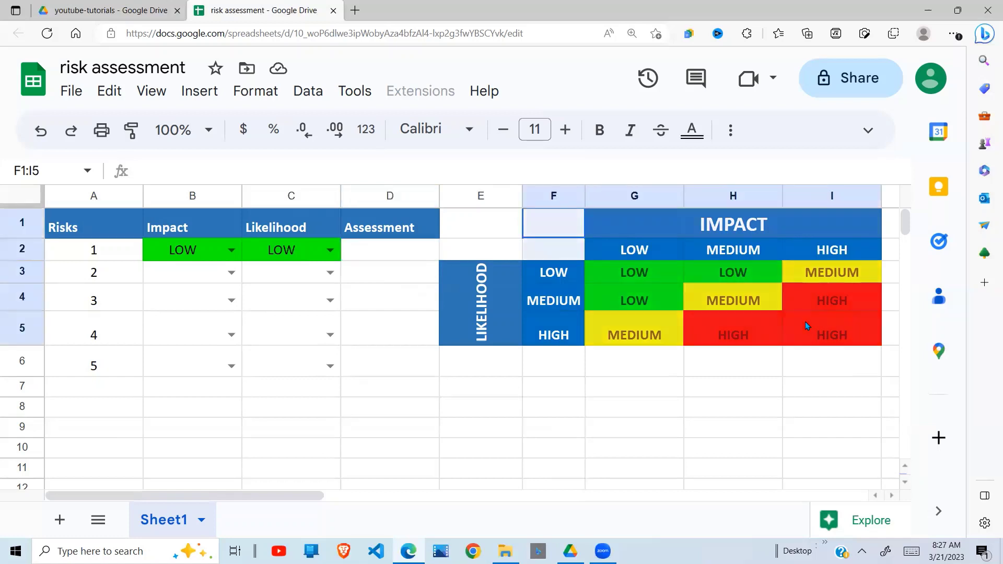
pyautogui.click(553, 278)
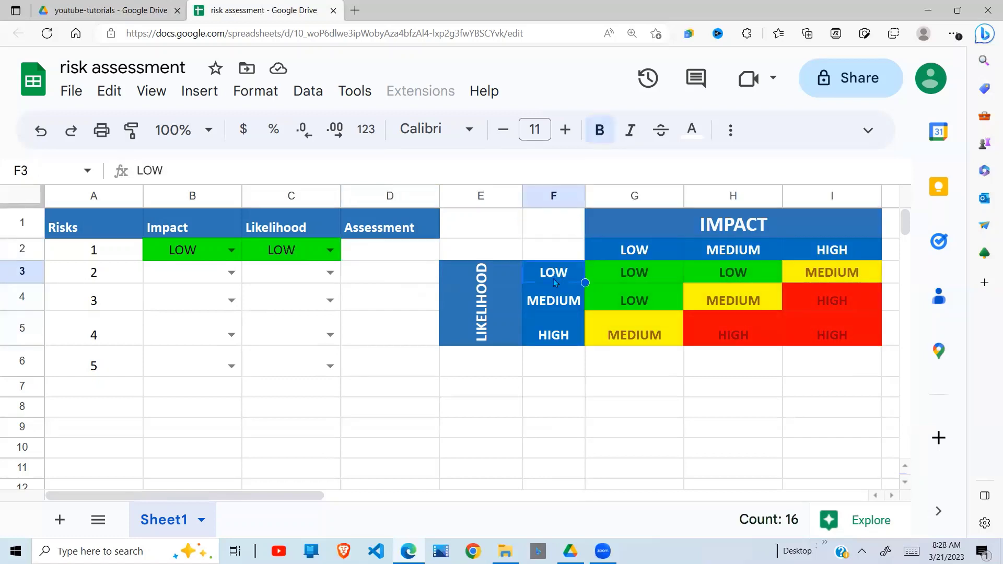
pyautogui.click(642, 249)
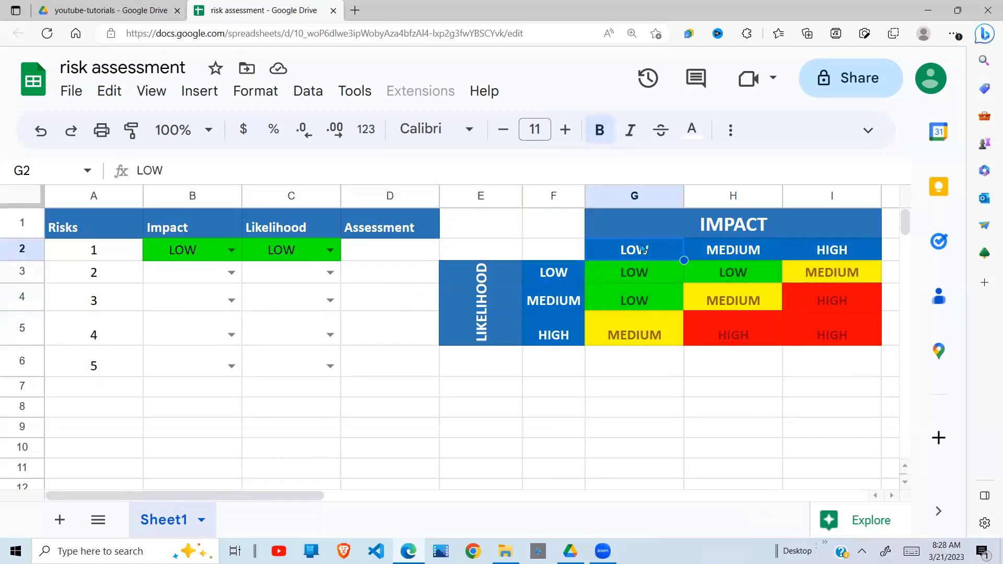
pyautogui.click(633, 275)
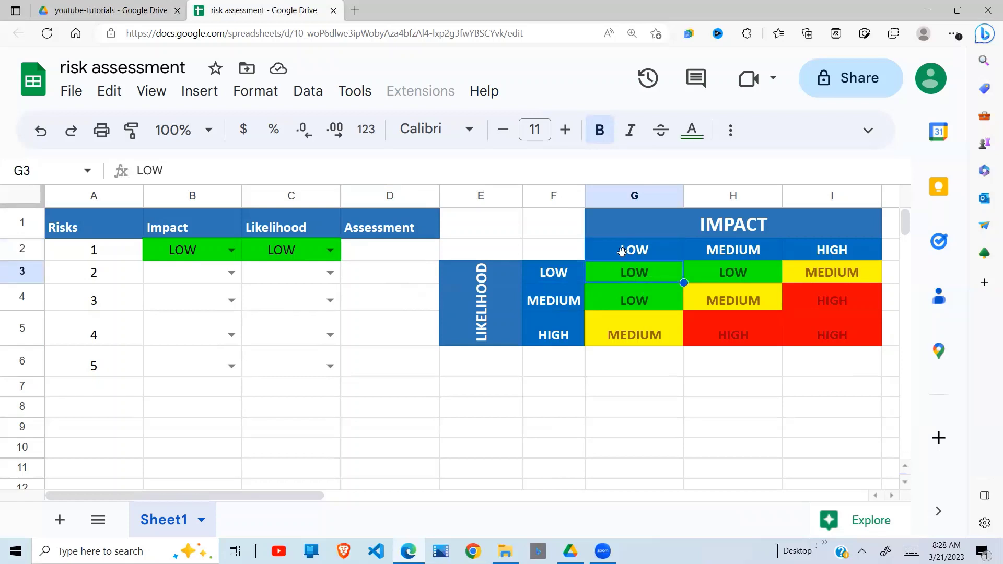
# Step: Enter the formula =INDEX($G$3:$I$5,1,1) in D2 for the first risk's assessment
pyautogui.click(381, 259)
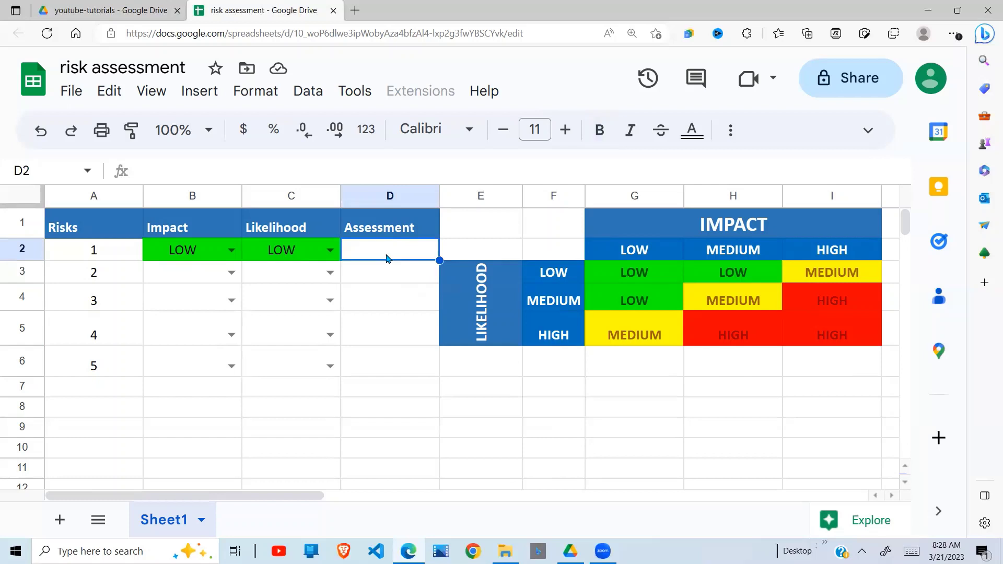
pyautogui.write('=')
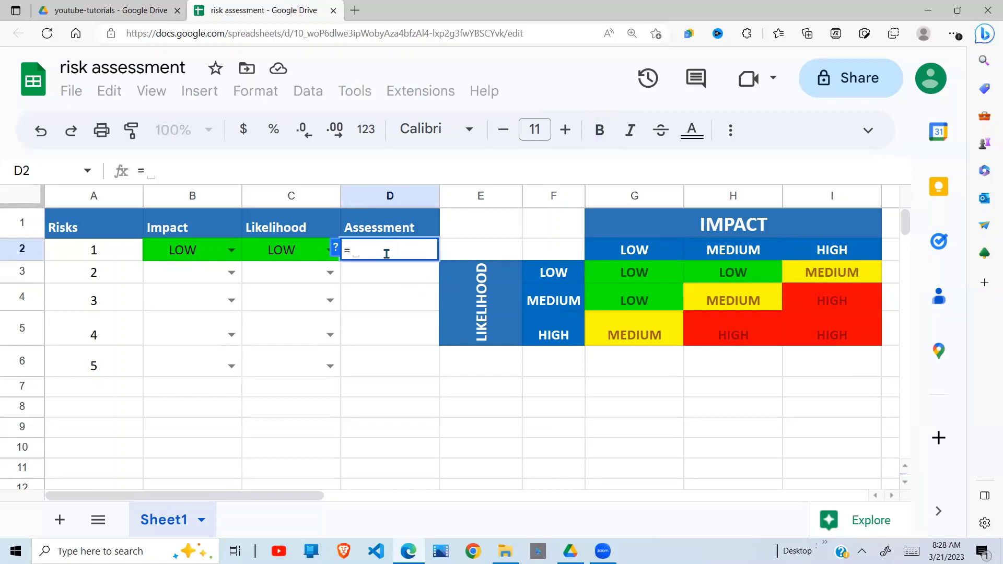
pyautogui.write('INDE')
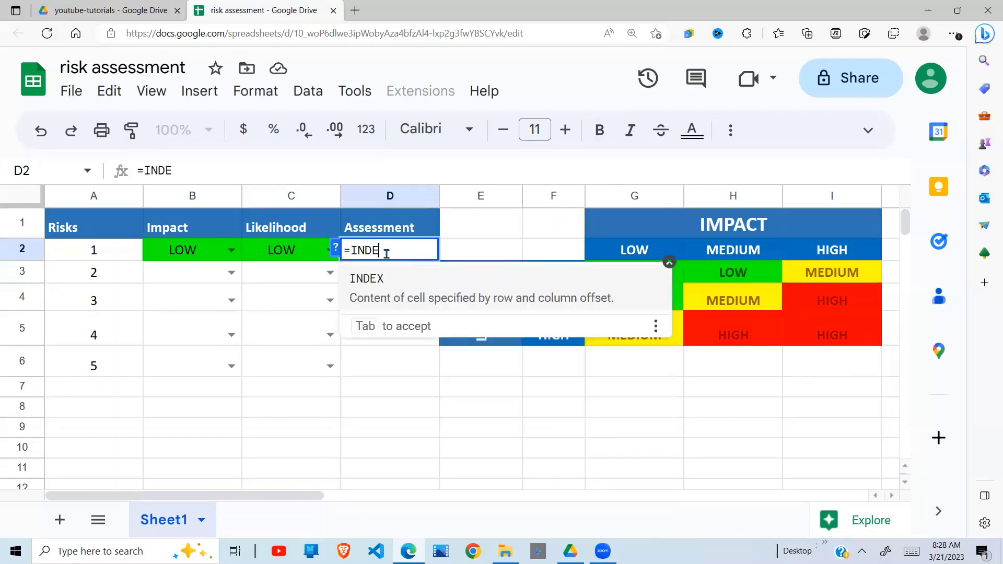
pyautogui.write('X(')
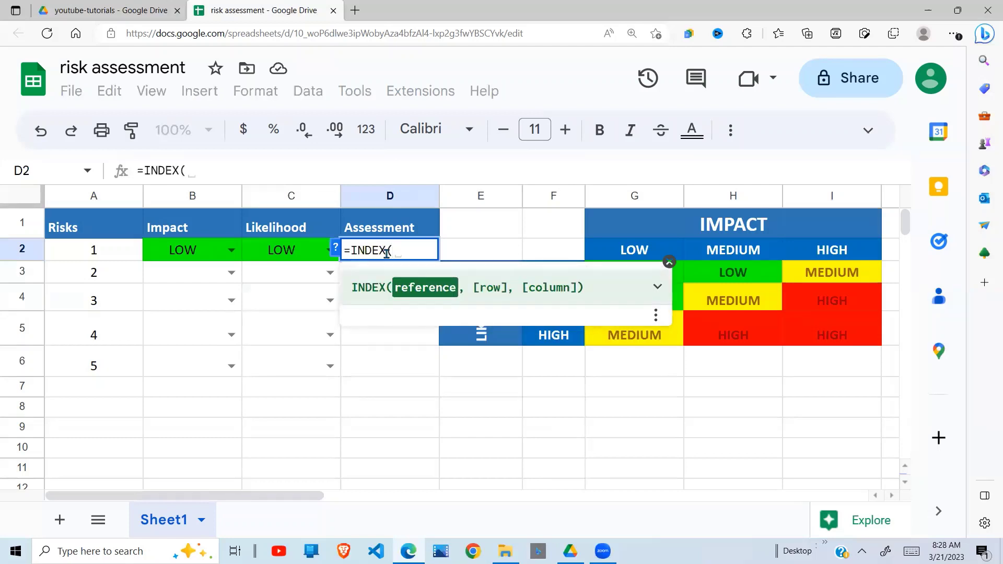
pyautogui.click(536, 252)
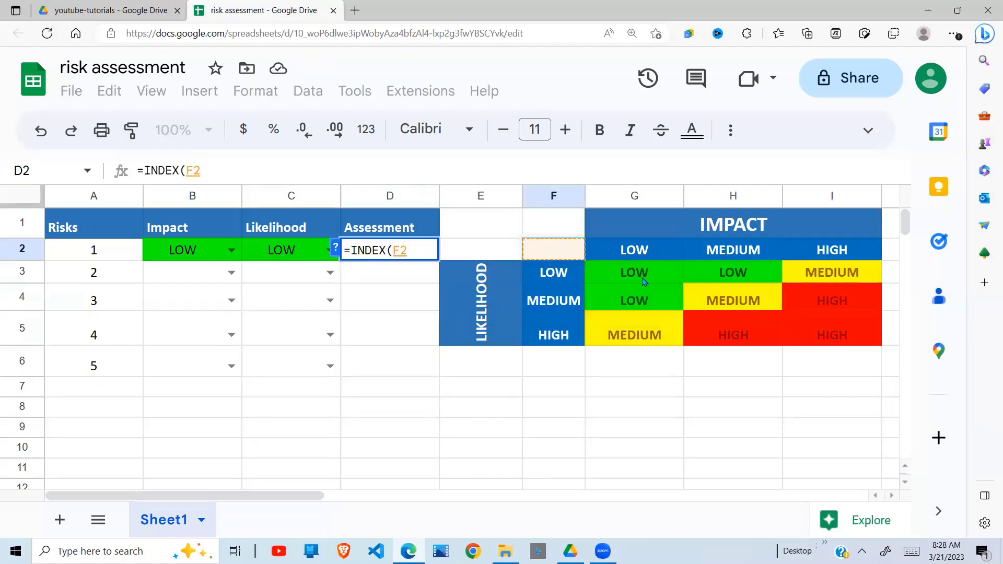
pyautogui.moveTo(644, 282); pyautogui.dragTo(807, 329)
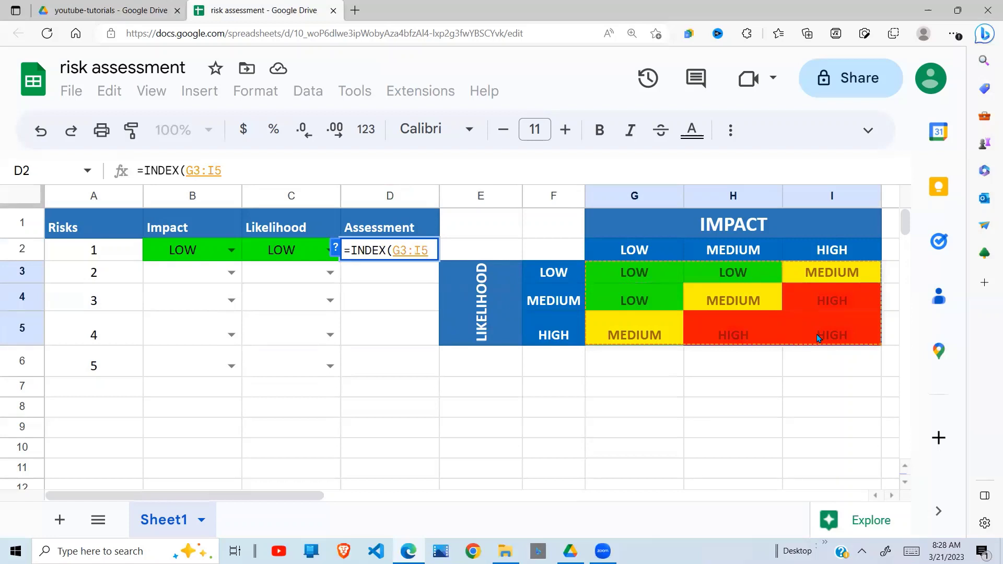
pyautogui.press('F4')
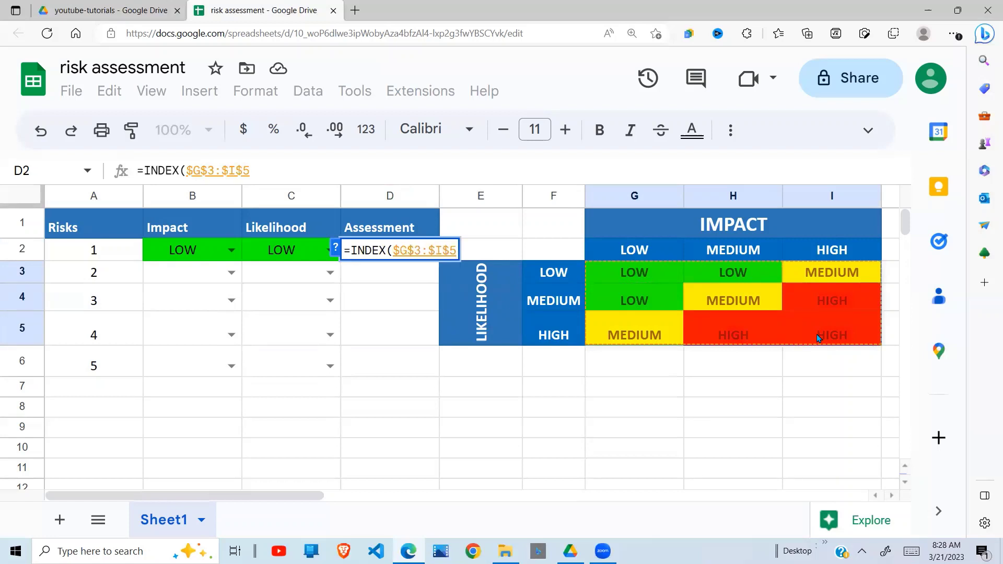
pyautogui.write(',')
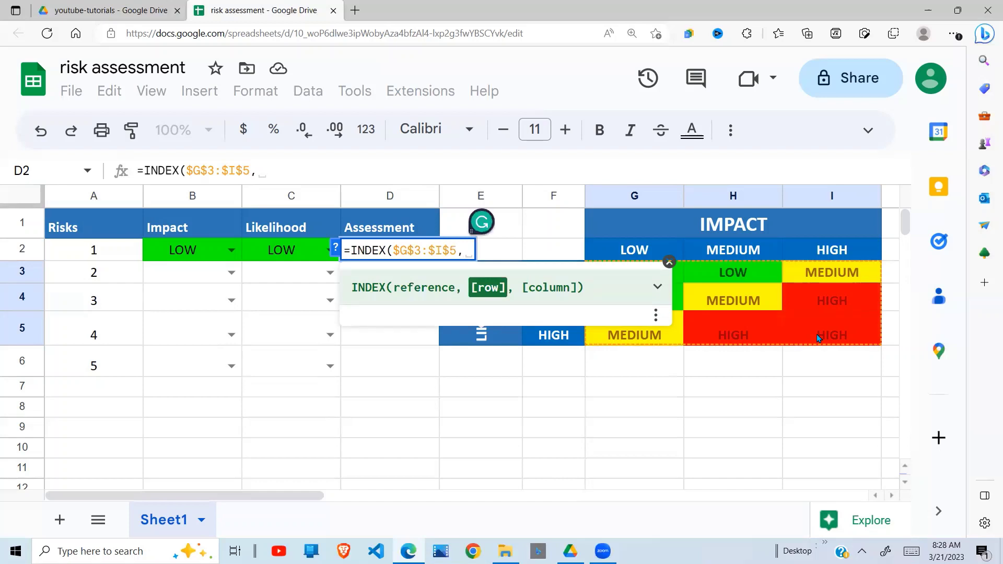
pyautogui.write('1,1')
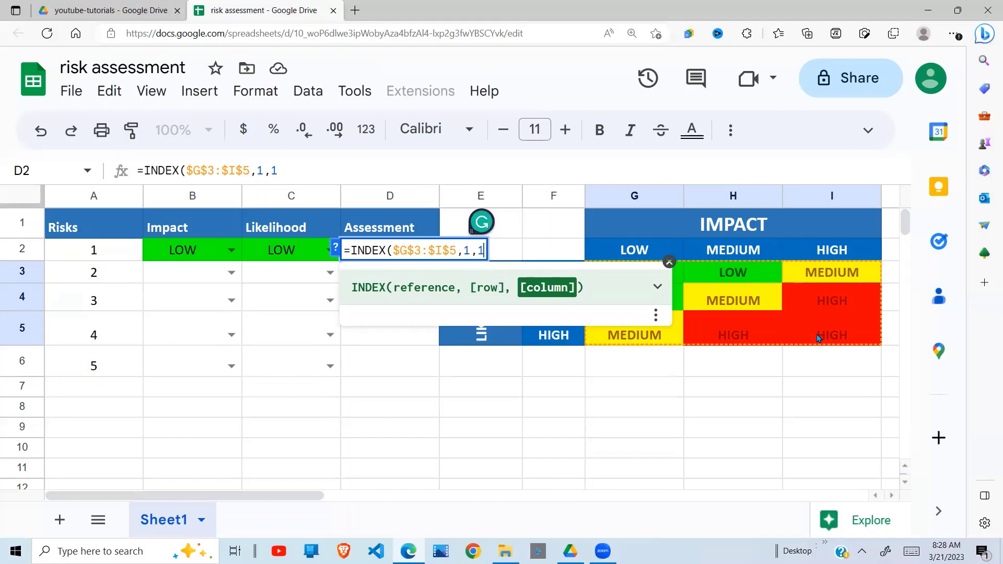
pyautogui.press('Return')
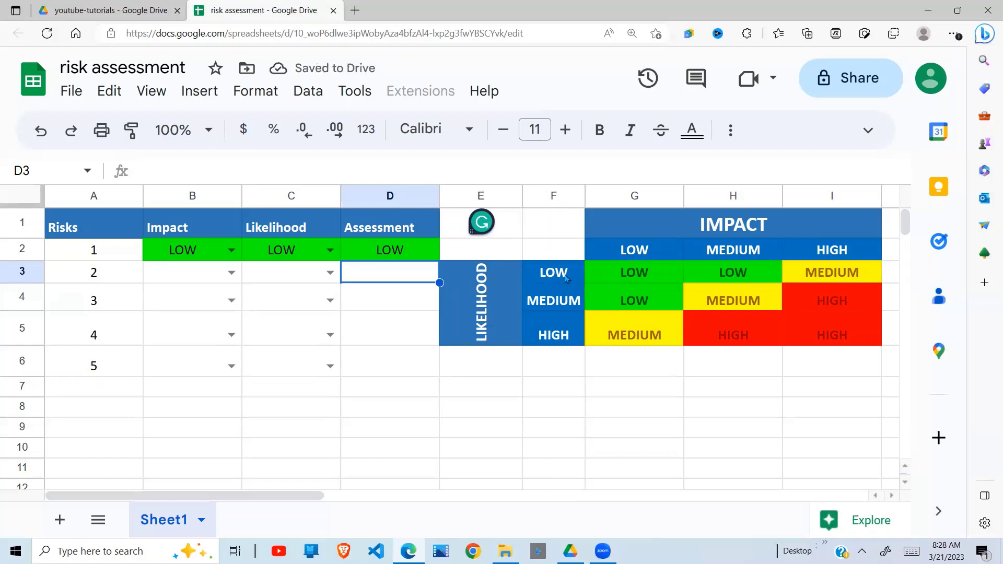
pyautogui.moveTo(560, 280); pyautogui.dragTo(634, 280)
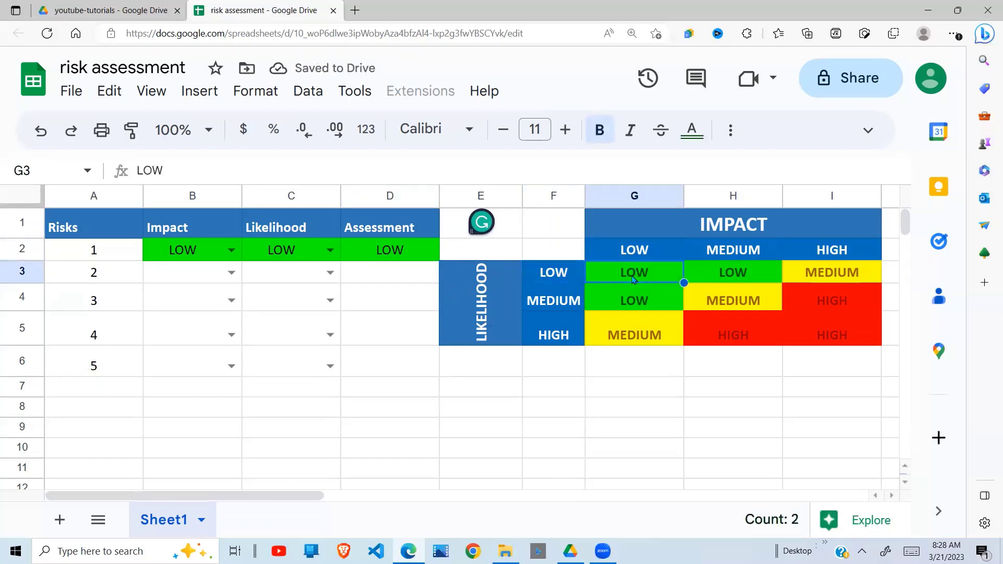
# Step: Set the row argument of the INDEX formula in D2 to 2
pyautogui.click(413, 256)
pyautogui.doubleClick(264, 171)
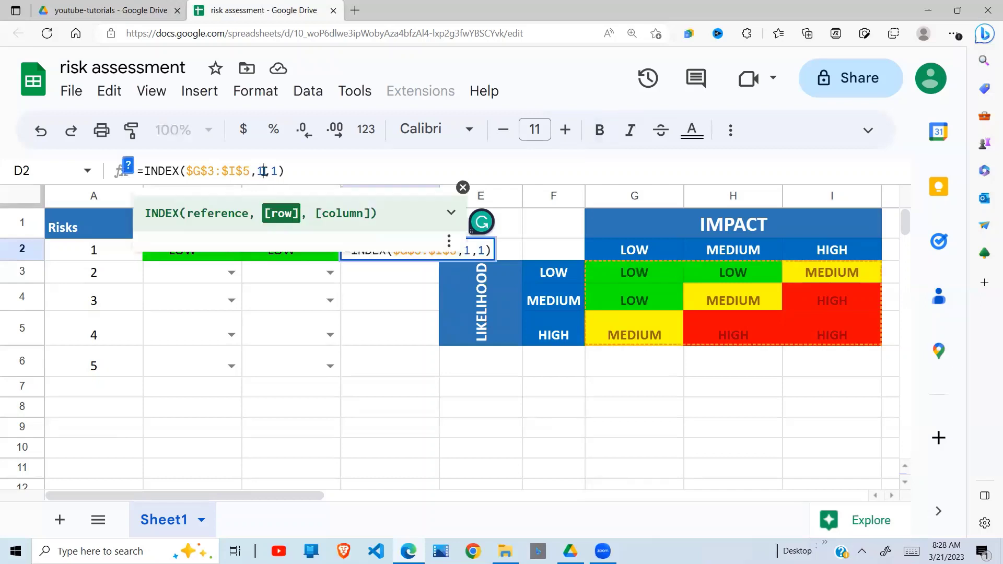
pyautogui.write('2')
pyautogui.press('Return')
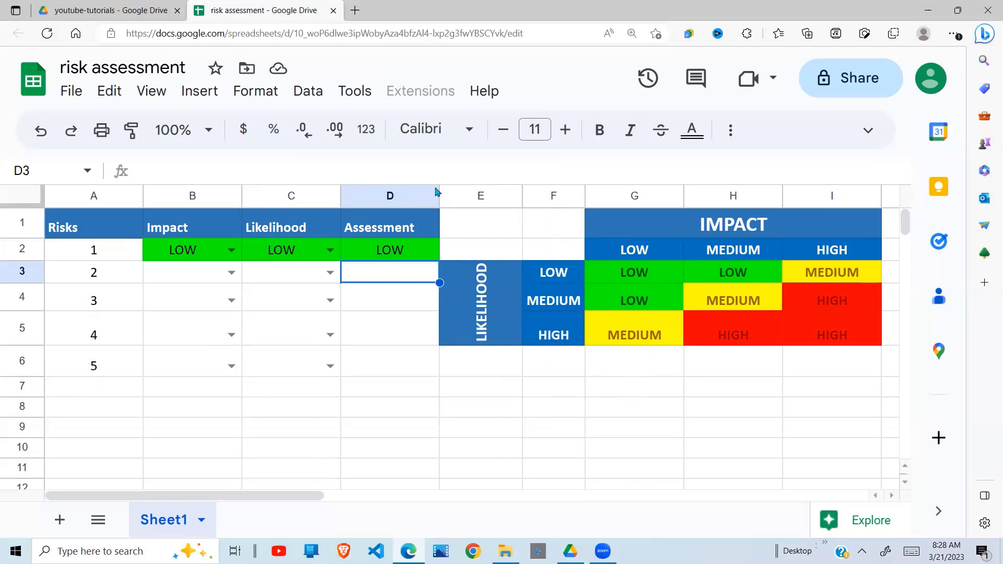
# Step: Change the row argument of D2's INDEX formula to 3
pyautogui.click(410, 257)
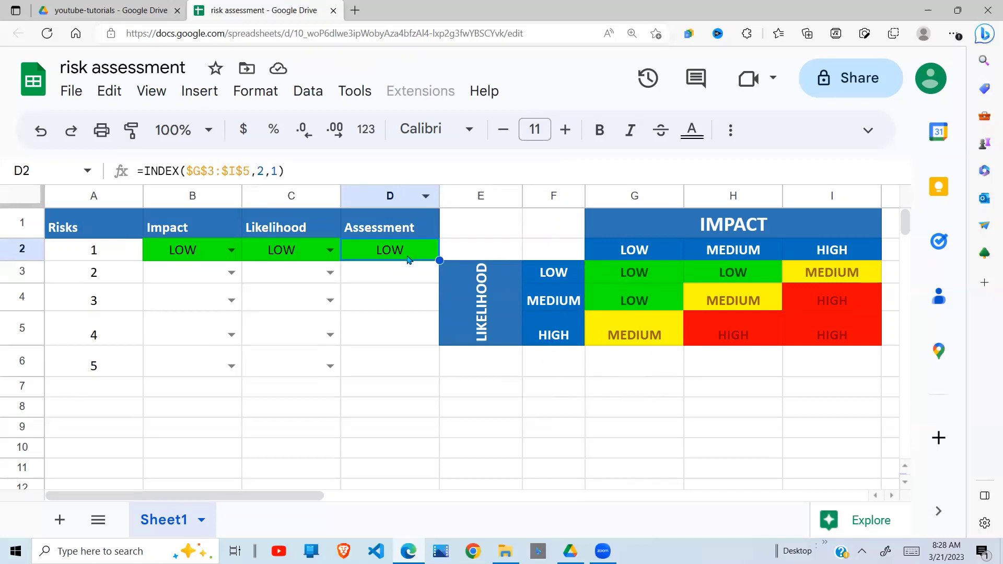
pyautogui.click(261, 171)
pyautogui.press('BackSpace')
pyautogui.write('3')
pyautogui.press('Return')
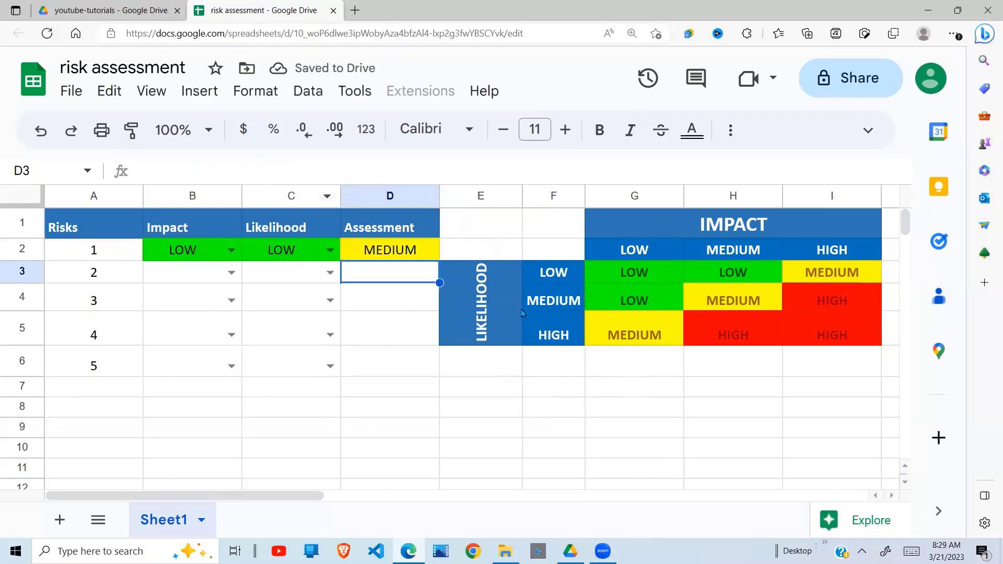
# Step: Replace the row number in D2's INDEX formula with a MATCH function that uses B2 as its search key
pyautogui.click(402, 253)
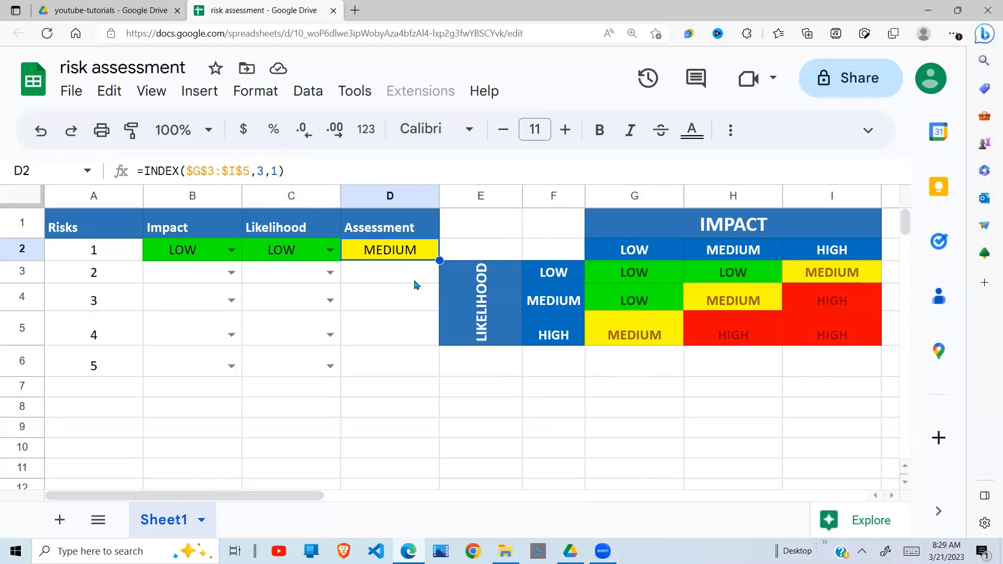
pyautogui.click(265, 172)
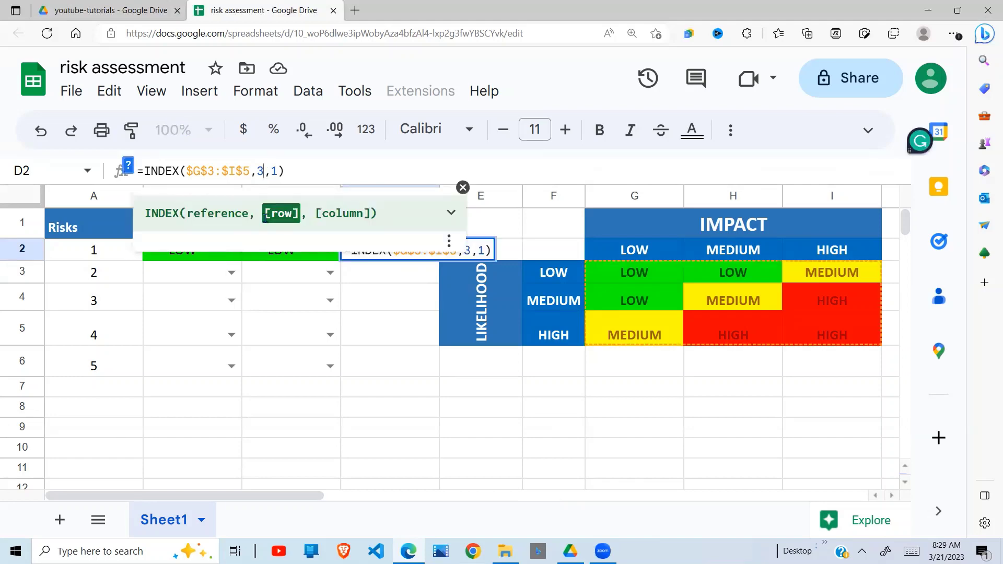
pyautogui.press('BackSpace')
pyautogui.write('MATCG')
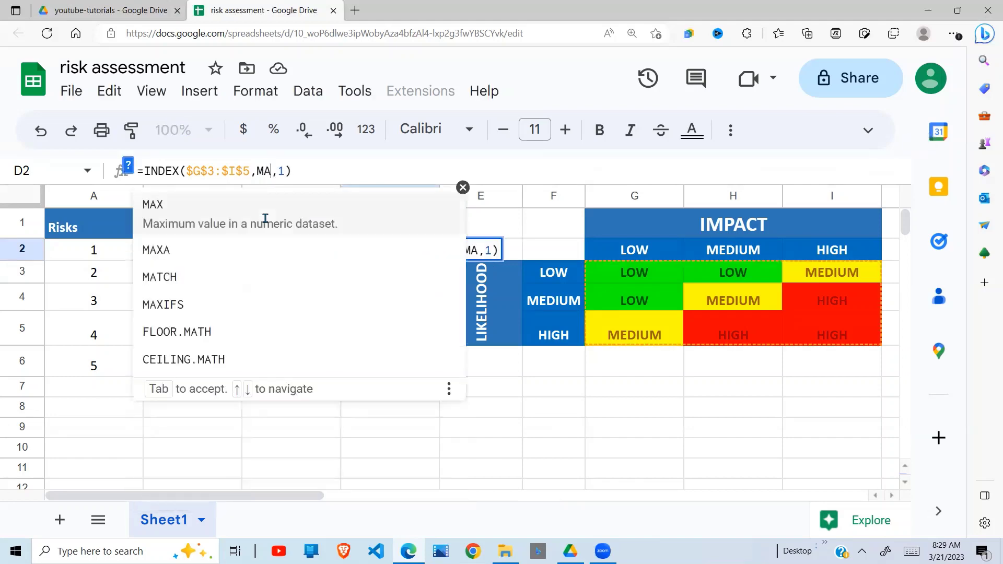
pyautogui.press('BackSpace')
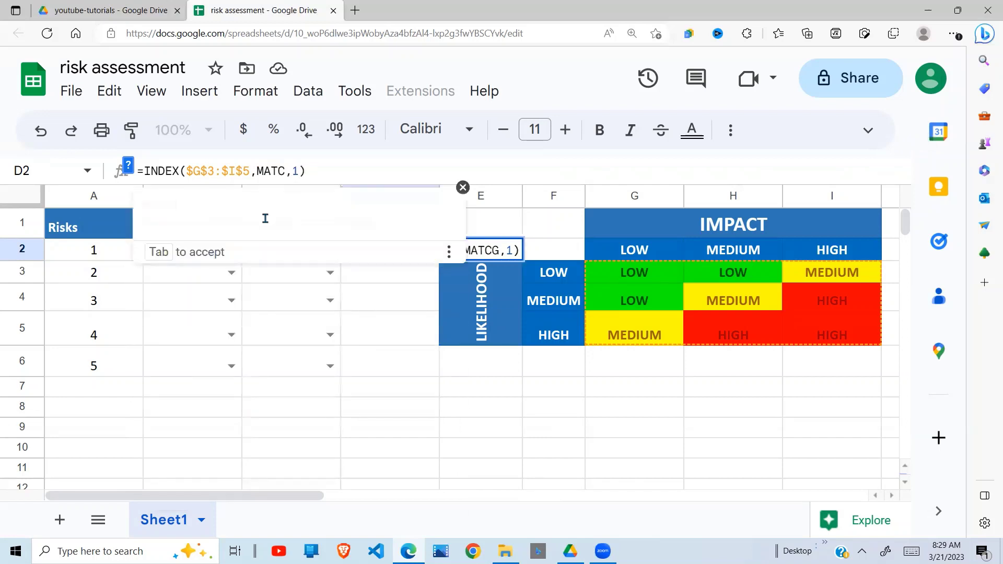
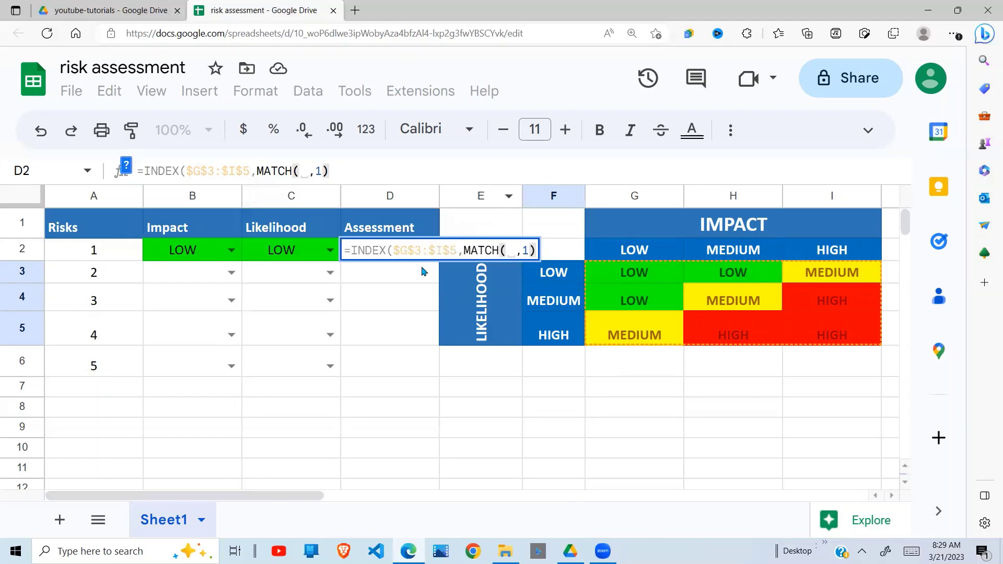
pyautogui.click(187, 256)
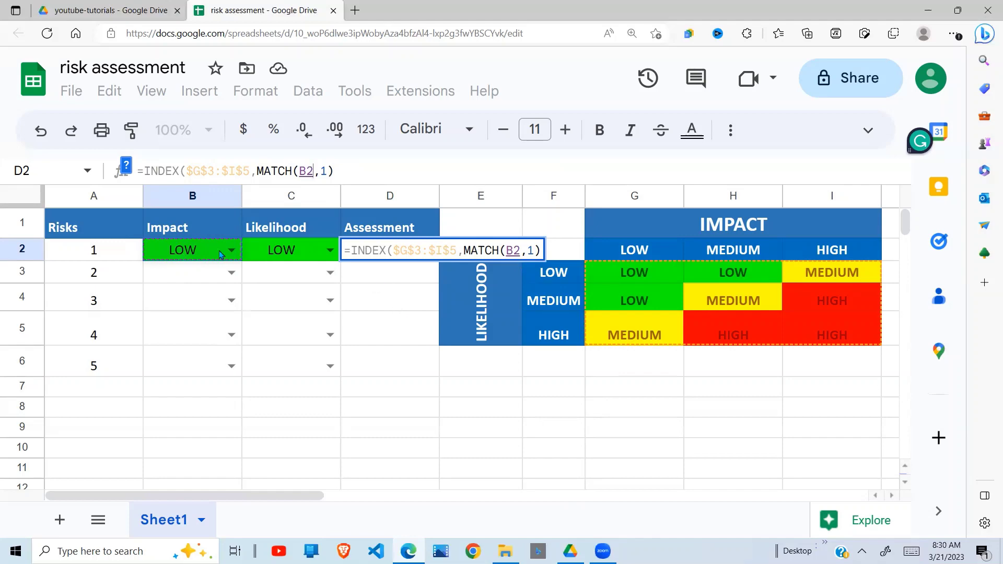
pyautogui.write(',')
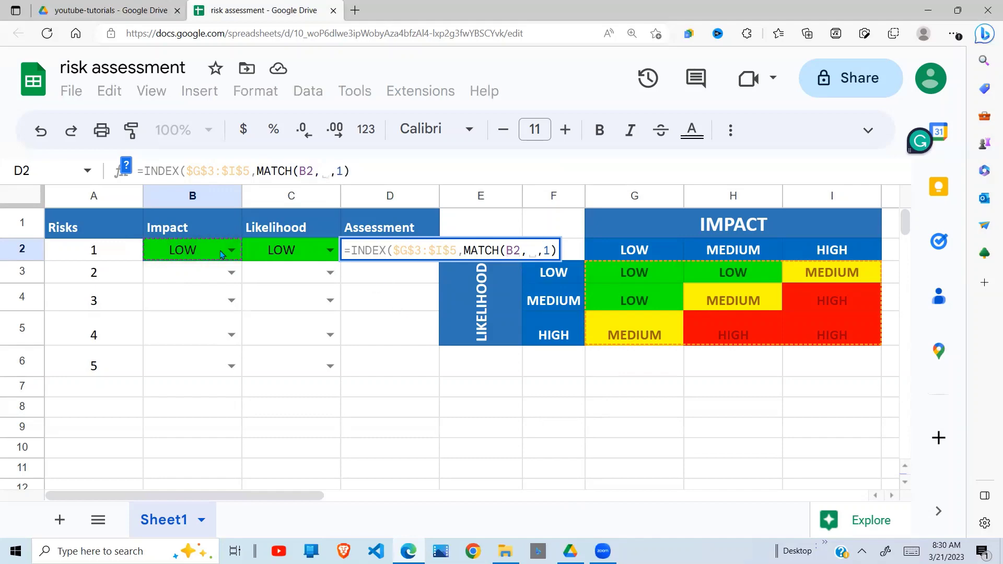
pyautogui.click(509, 251)
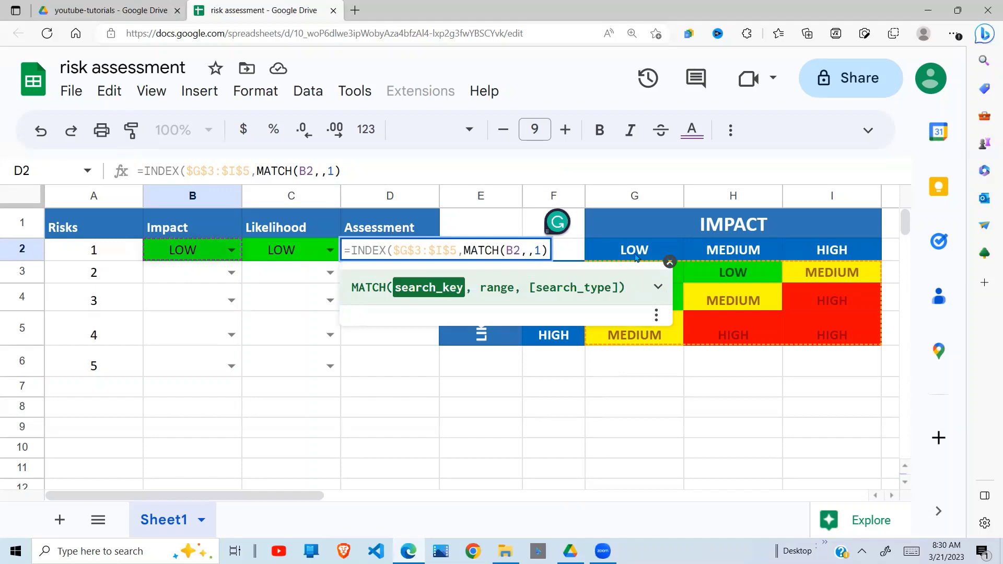
pyautogui.moveTo(634, 255); pyautogui.dragTo(742, 224)
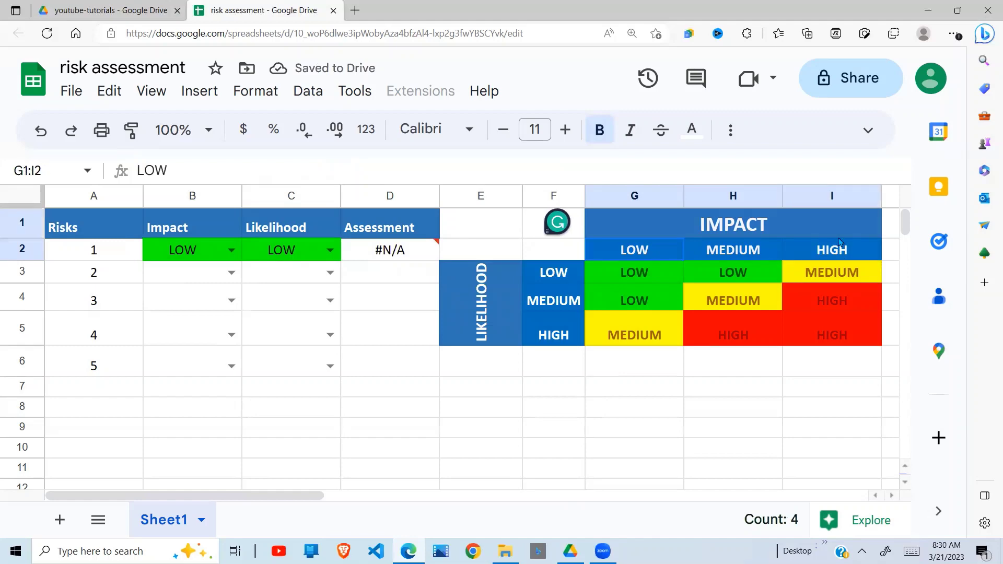
pyautogui.click(613, 361)
# Step: Set the MATCH range in D2 to the impact headings as the absolute reference $G$2:$I$2
pyautogui.click(399, 256)
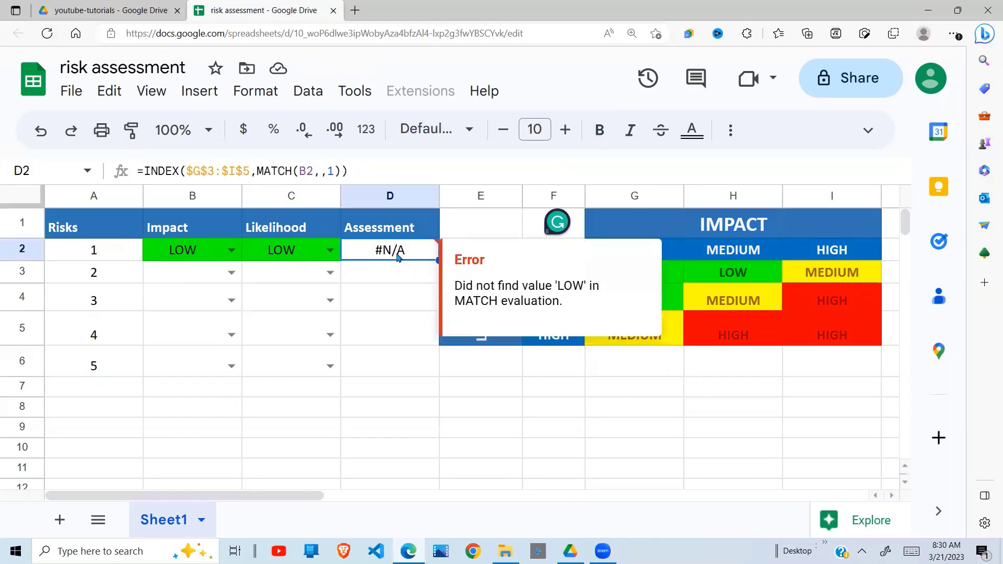
pyautogui.click(318, 171)
pyautogui.write(',')
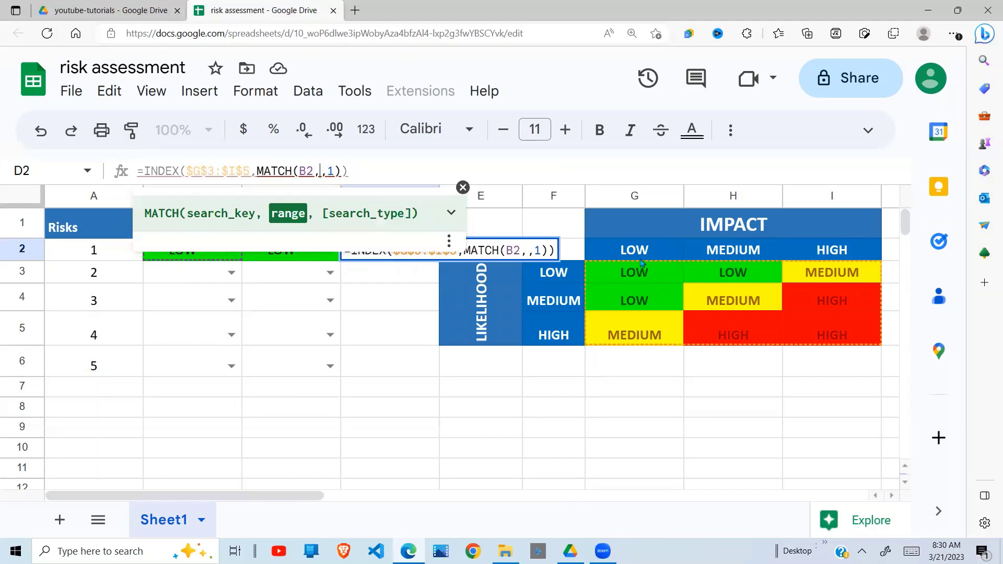
pyautogui.moveTo(641, 254); pyautogui.dragTo(845, 259)
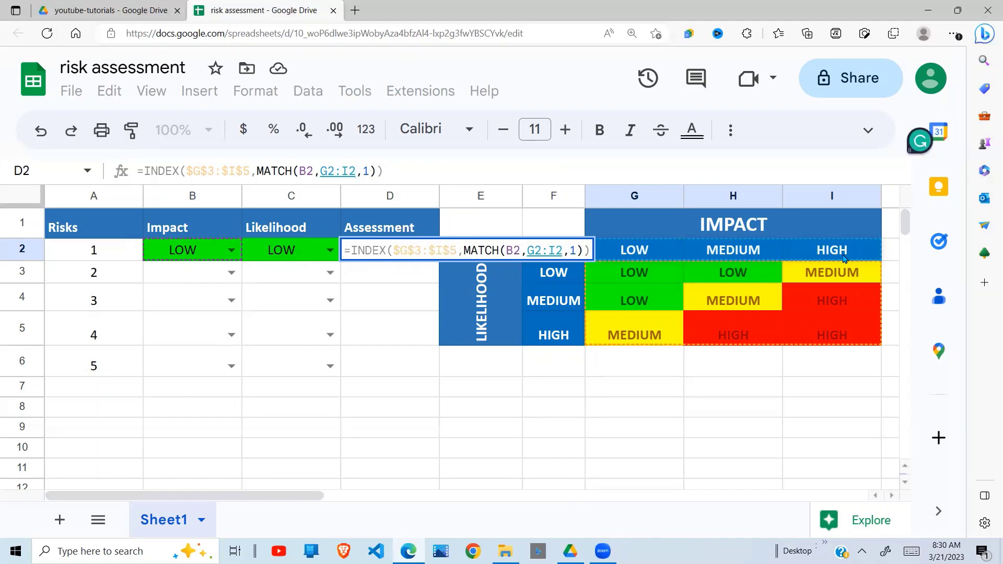
pyautogui.press('F5')
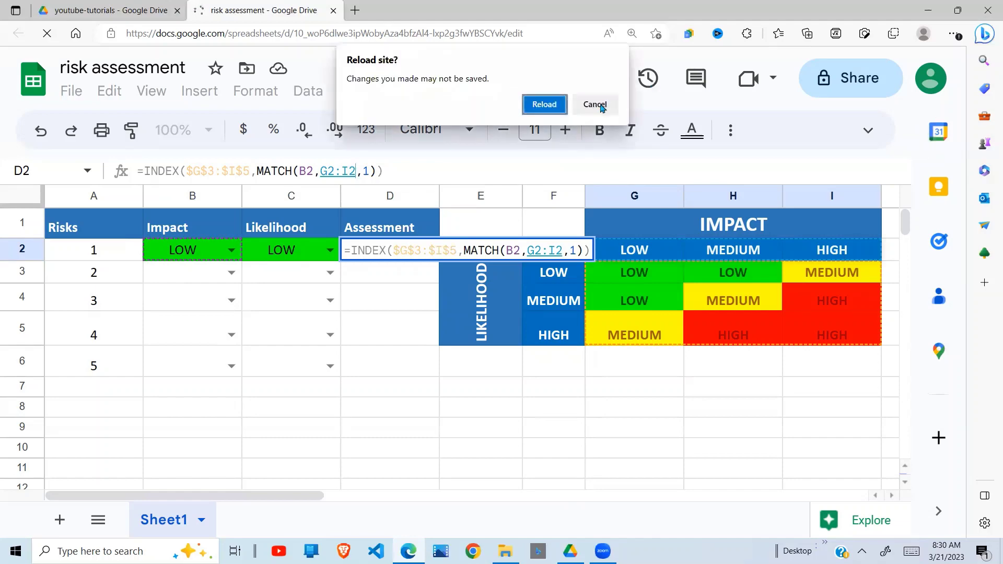
pyautogui.click(595, 104)
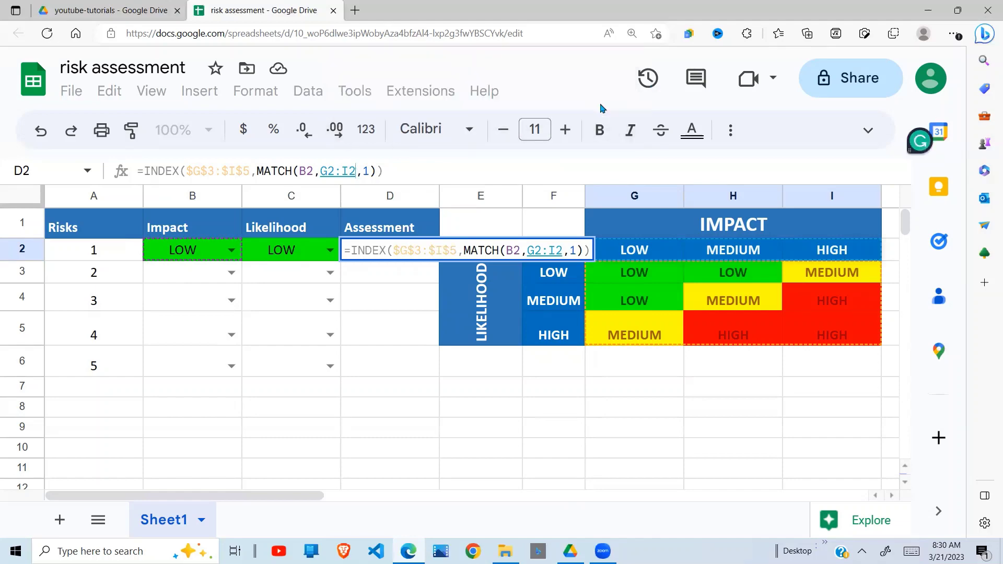
pyautogui.press('F4')
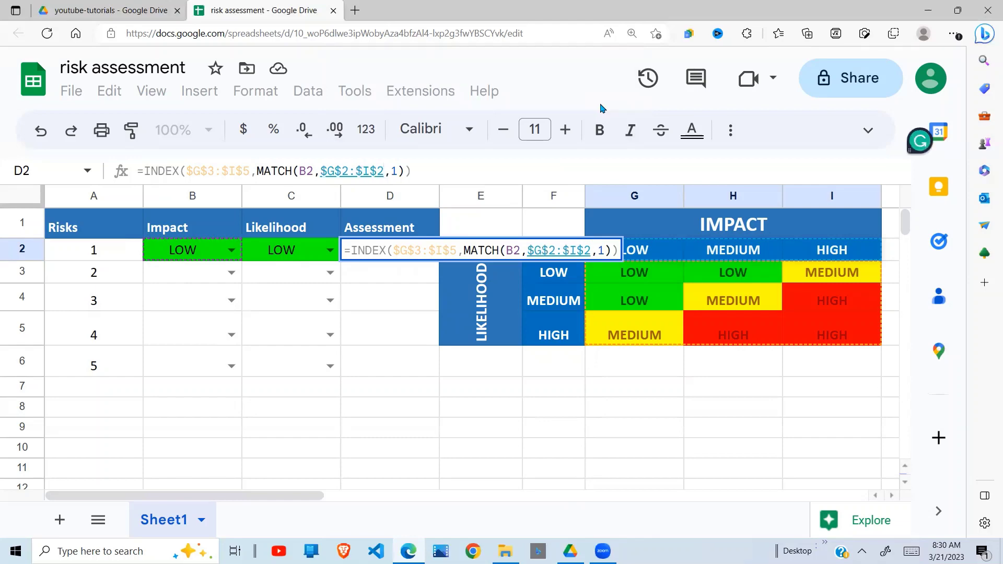
# Step: Give MATCH search type 0 and fix the parentheses so D2 contains =INDEX($G$3:$I$5,MATCH(B2,$G$2:$I$2,0),1)
pyautogui.write(',')
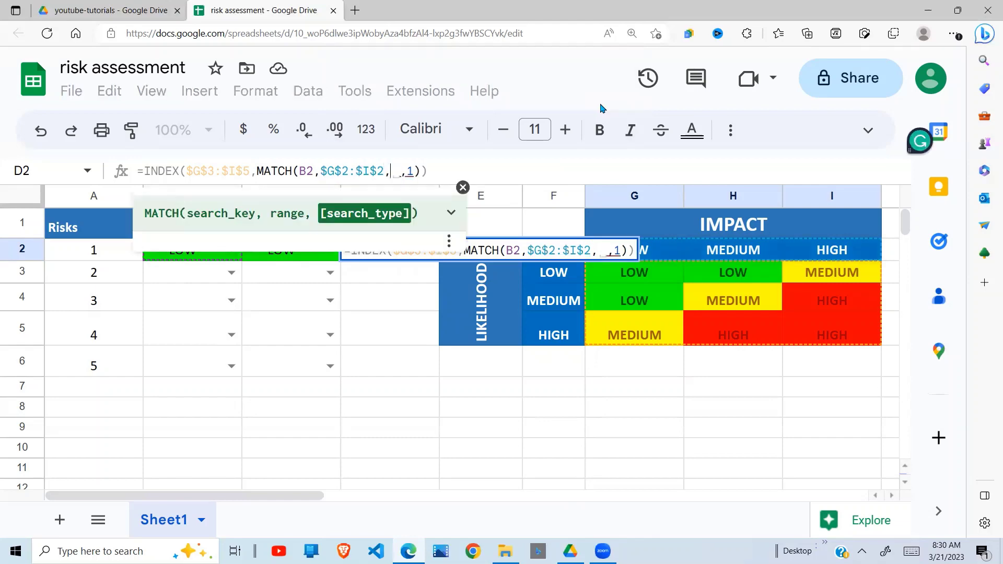
pyautogui.write('0')
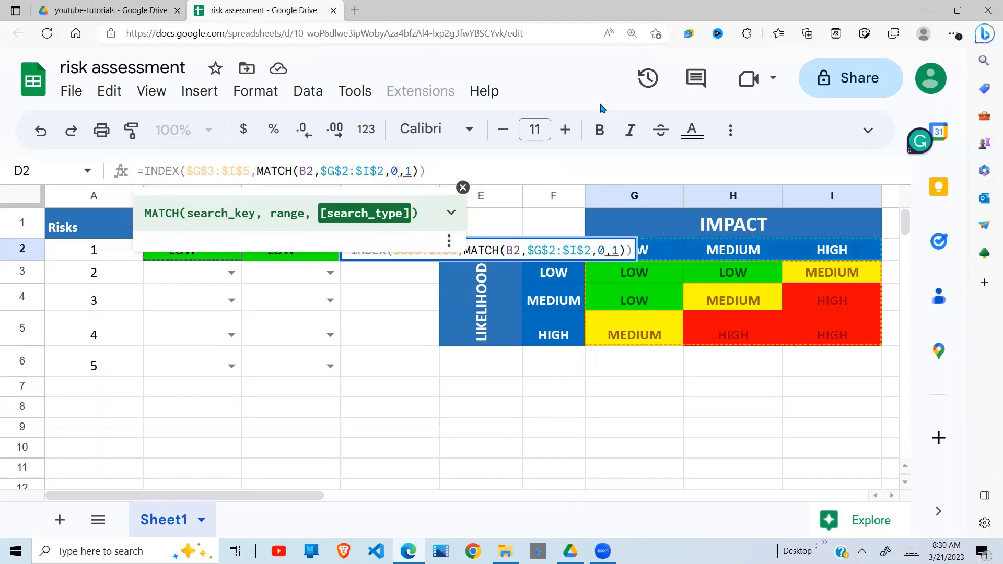
pyautogui.write(')')
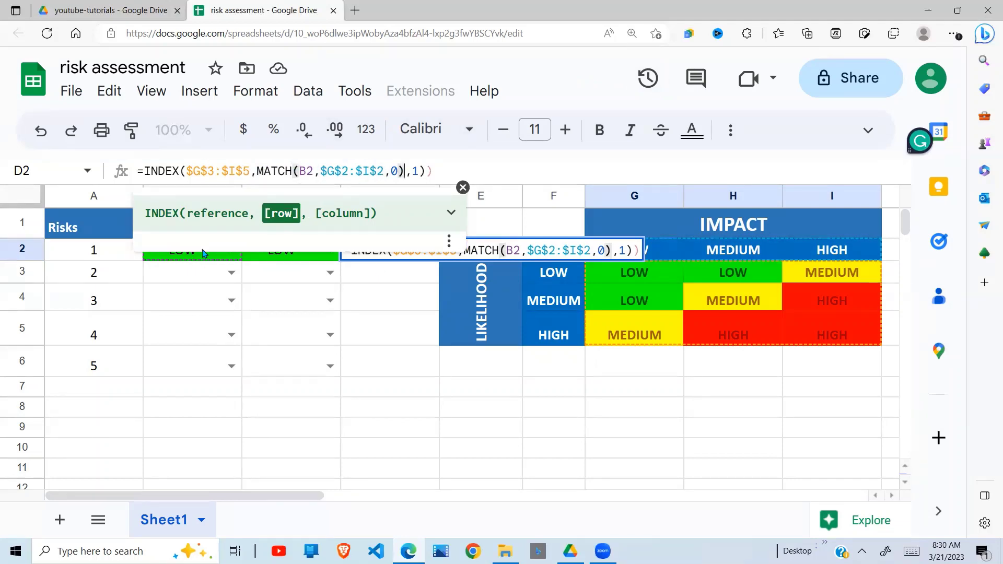
pyautogui.press('Return')
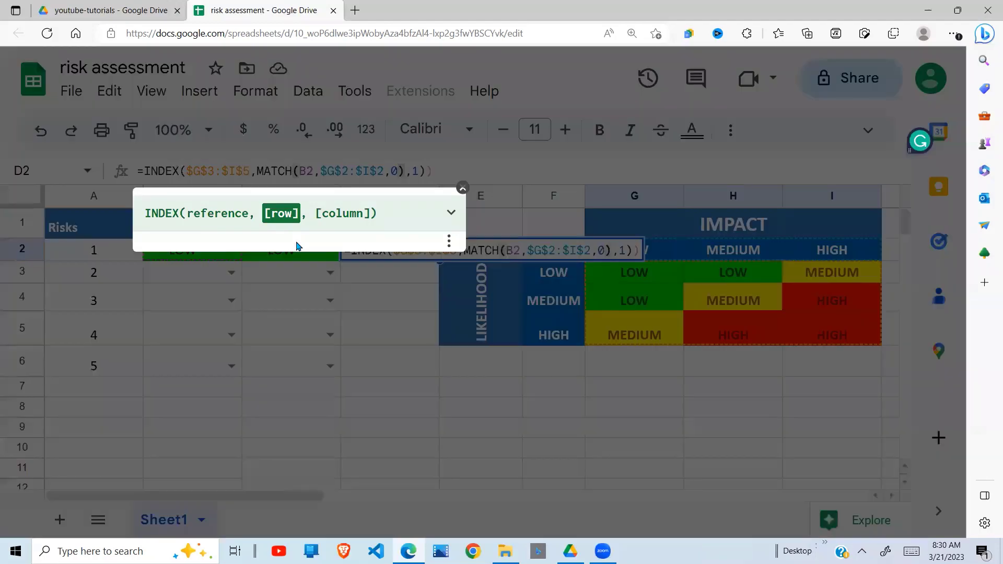
pyautogui.click(736, 222)
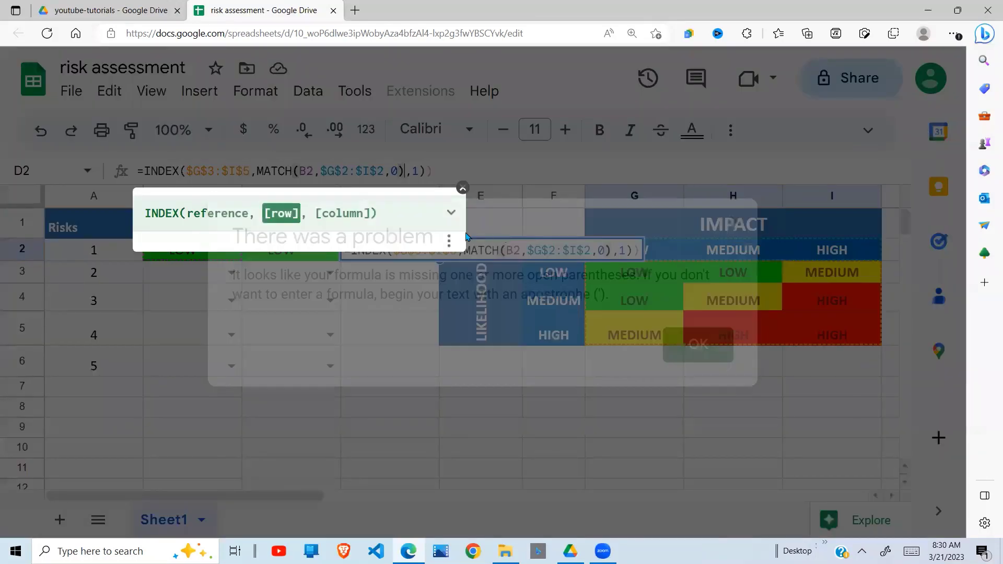
pyautogui.click(436, 173)
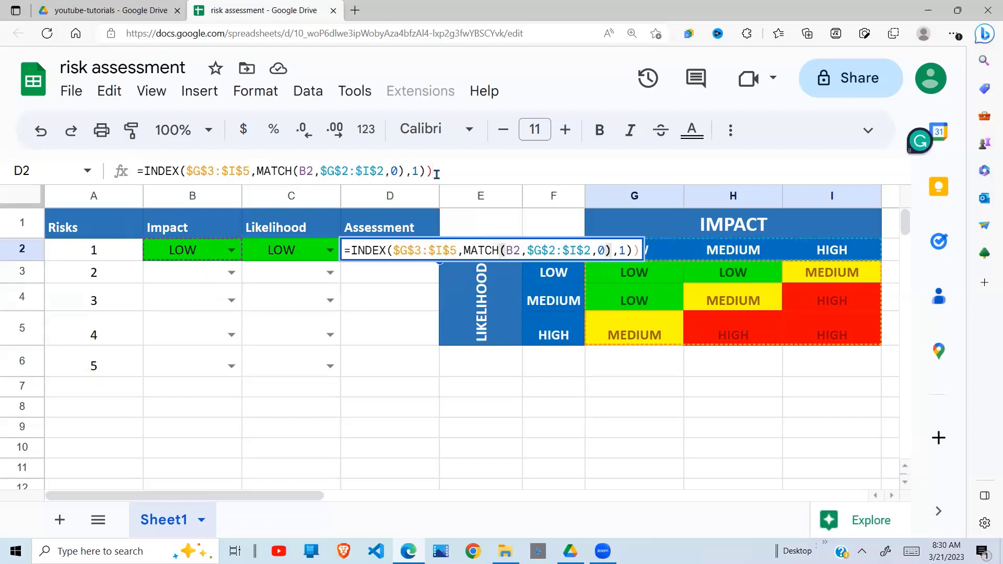
pyautogui.press('Return')
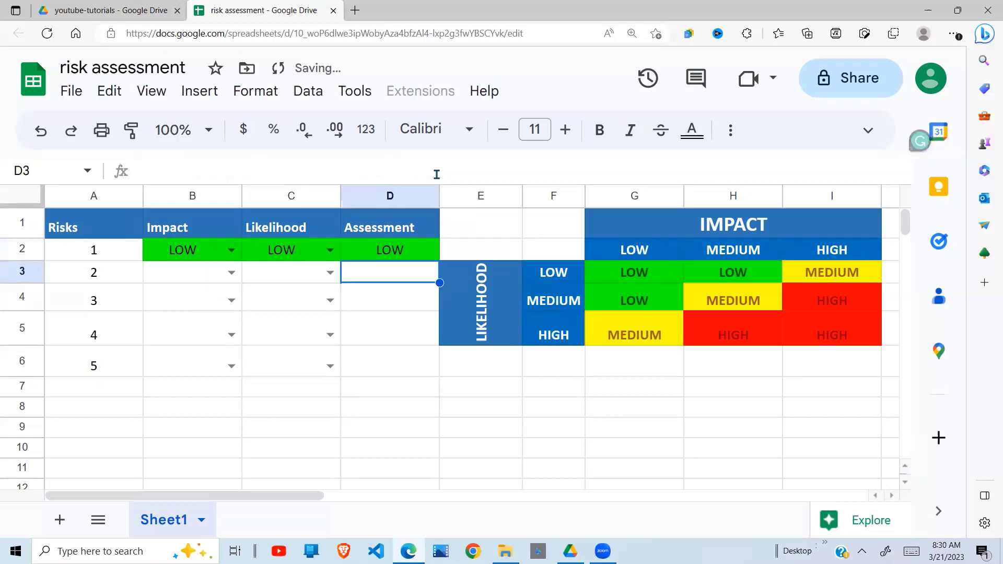
# Step: Examine how the formula in D2 matches the impact in B2 against the matrix headings G2:I2
pyautogui.click(401, 256)
pyautogui.click(203, 256)
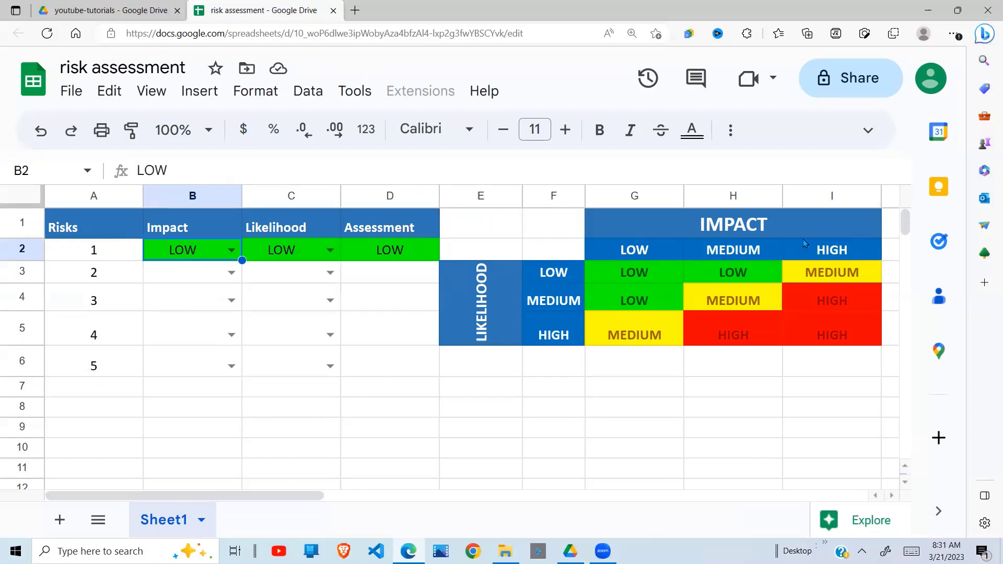
pyautogui.click(654, 252)
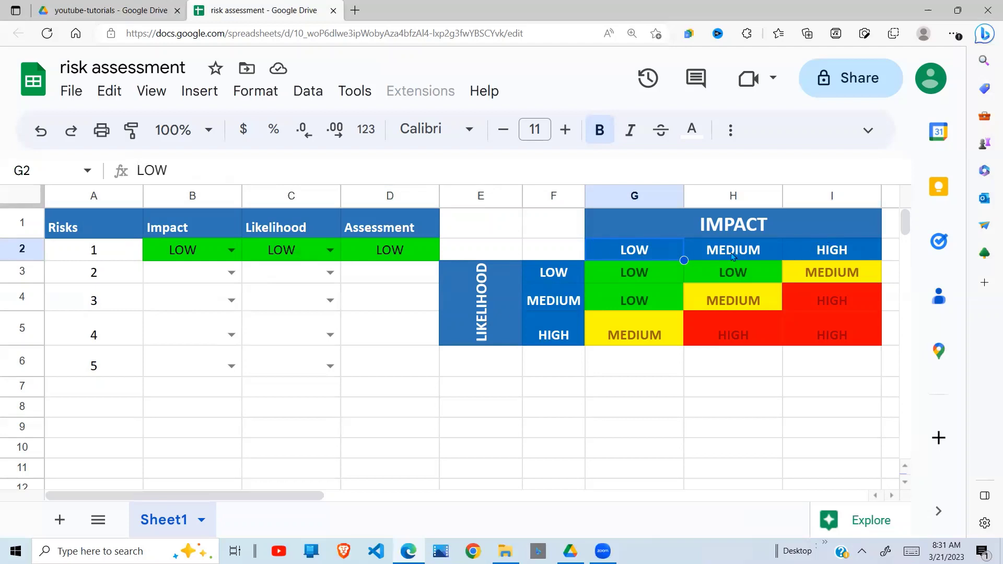
pyautogui.click(762, 249)
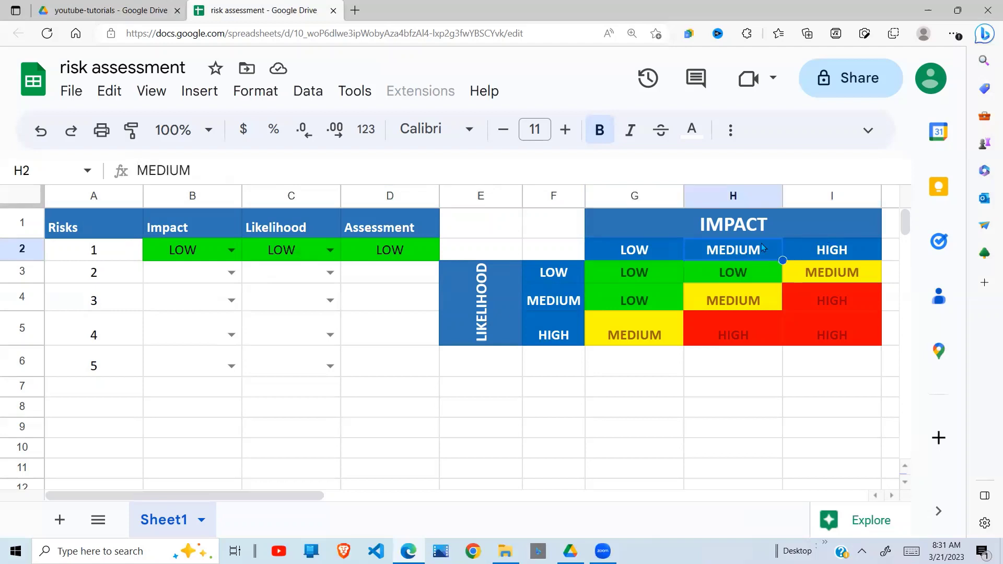
pyautogui.click(843, 236)
pyautogui.moveTo(630, 259); pyautogui.dragTo(811, 256)
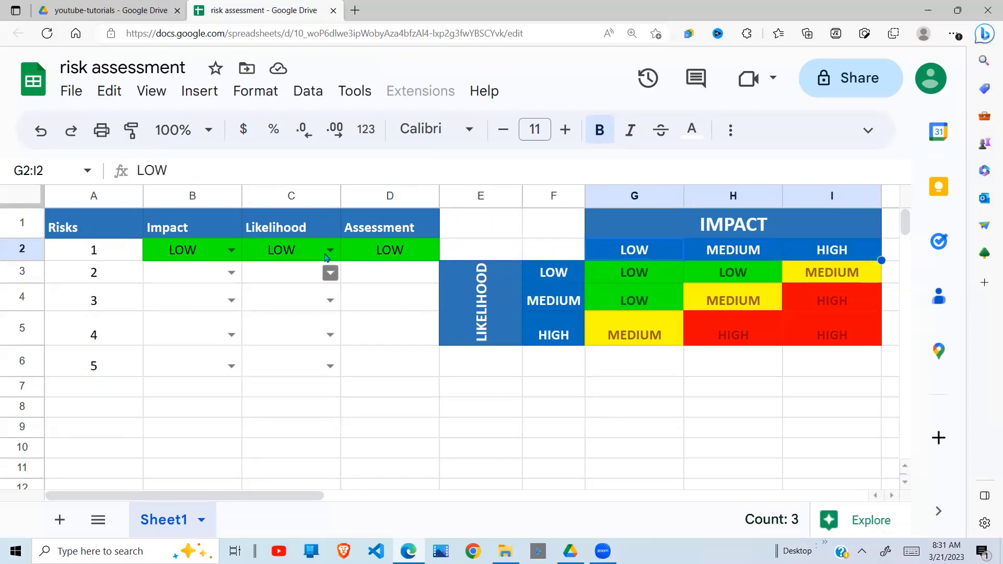
pyautogui.click(383, 256)
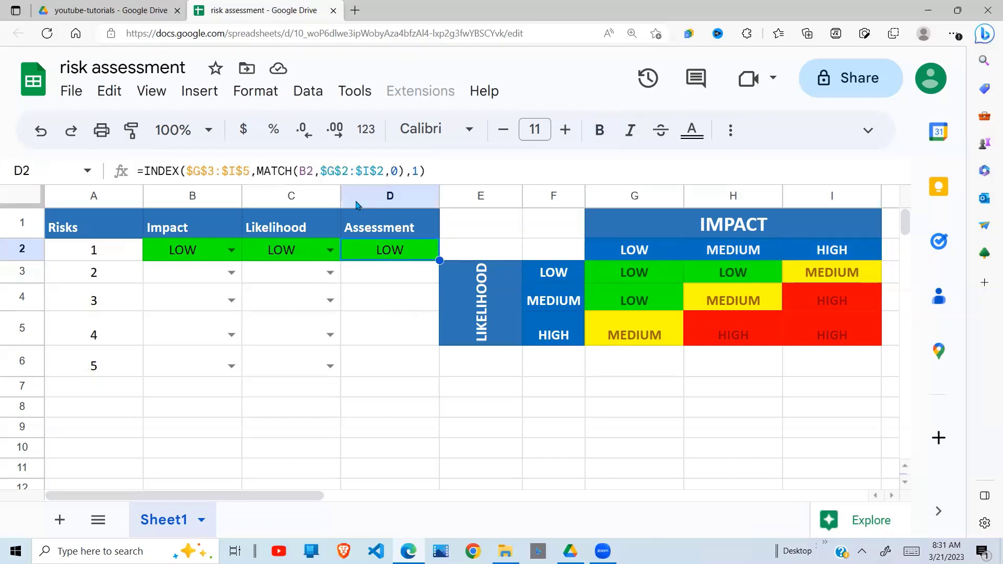
pyautogui.click(412, 170)
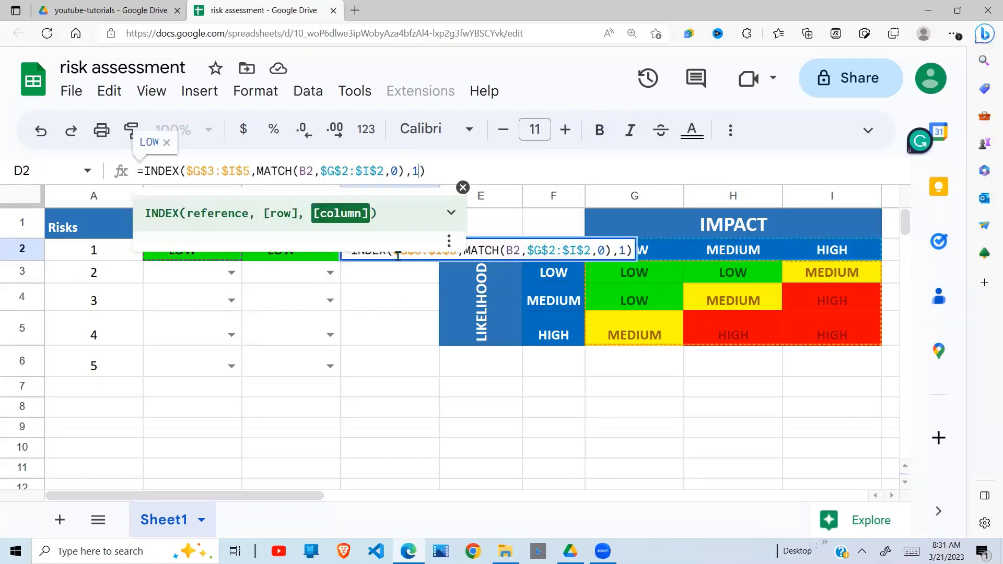
pyautogui.press('Escape')
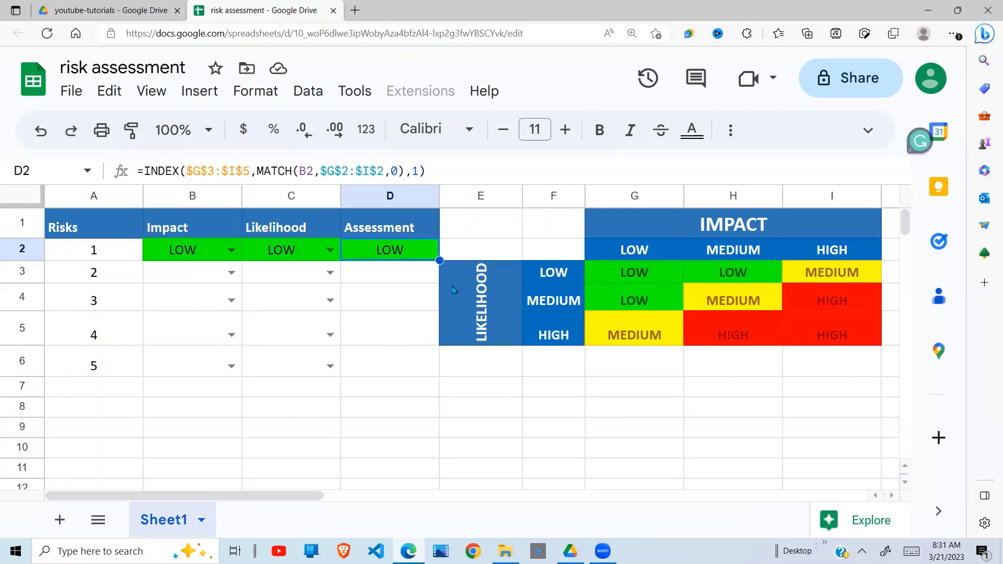
# Step: Enter the test formula =MATCH(C2,F3:F5,0) in E7 to locate the likelihood among the matrix row headings
pyautogui.click(477, 371)
pyautogui.click(497, 396)
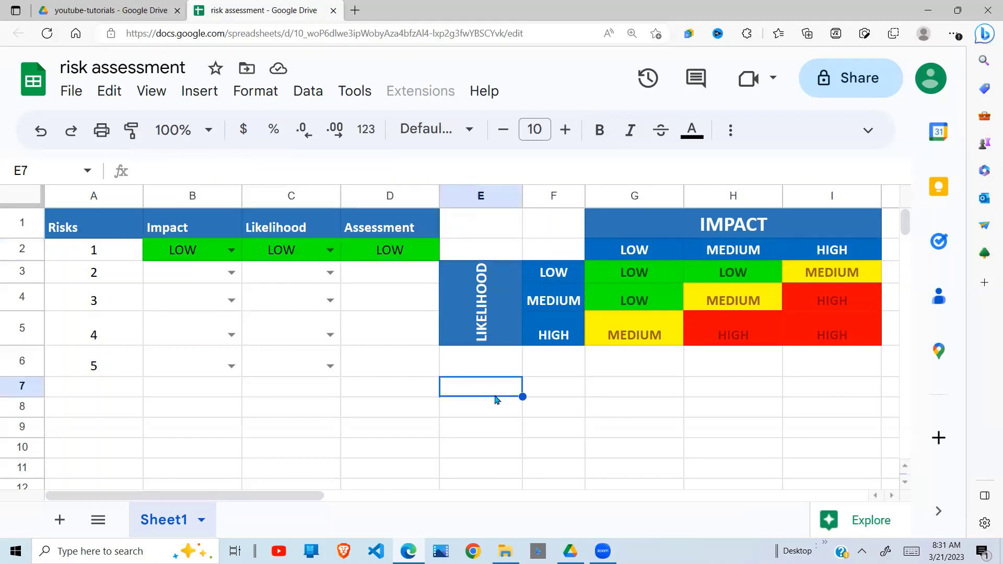
pyautogui.write('=MATCG')
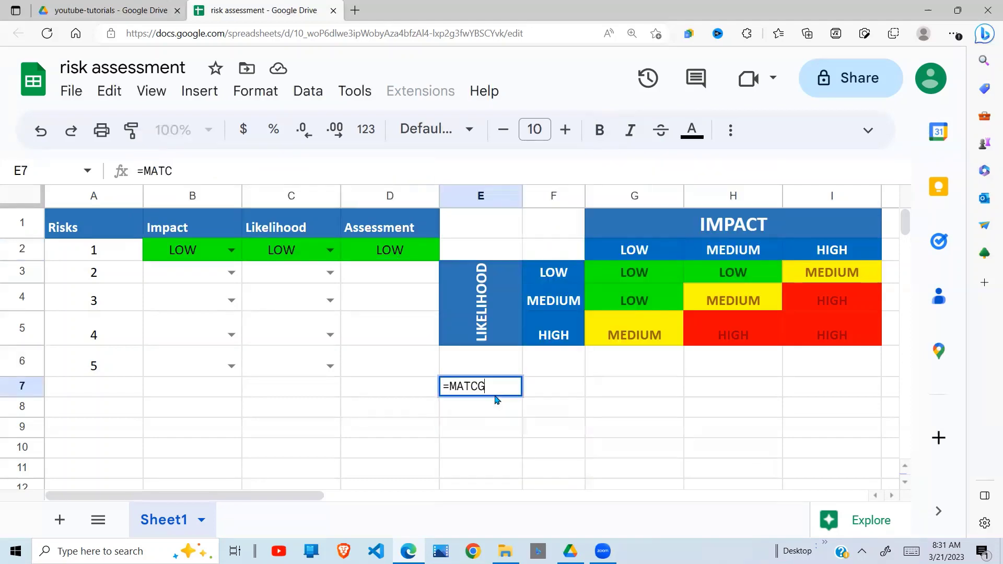
pyautogui.press('BackSpace')
pyautogui.write('H(')
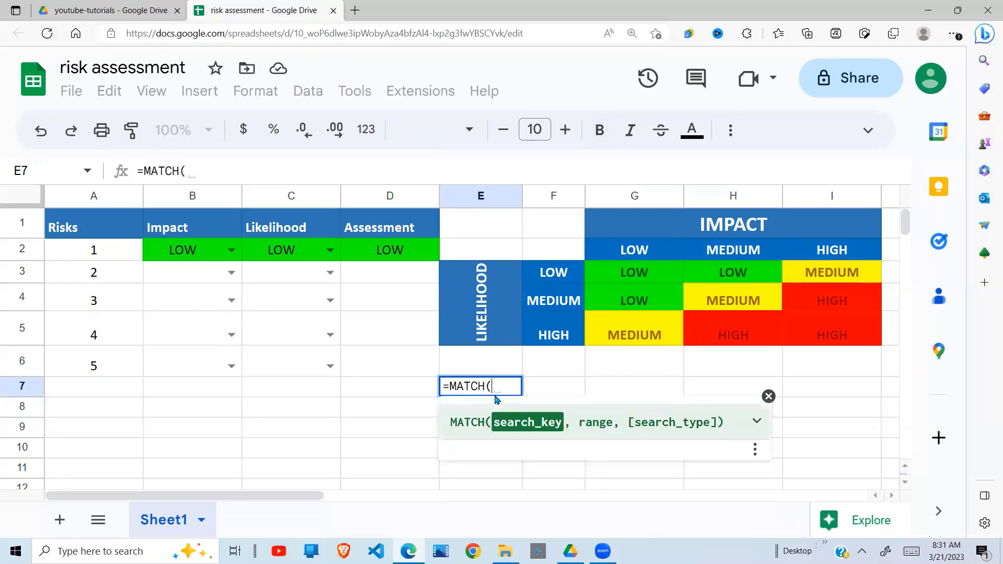
pyautogui.click(298, 261)
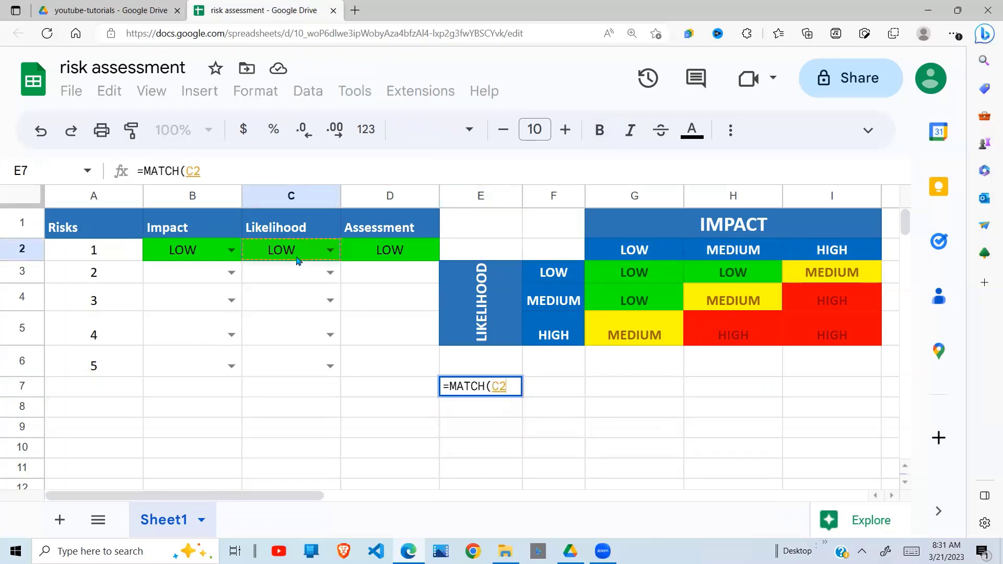
pyautogui.write(',')
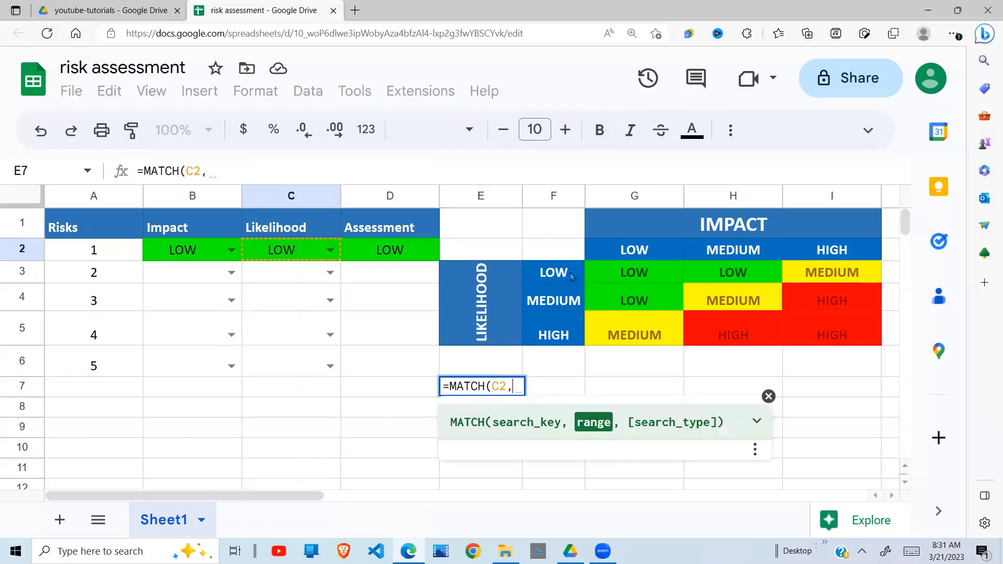
pyautogui.moveTo(570, 272); pyautogui.dragTo(559, 330)
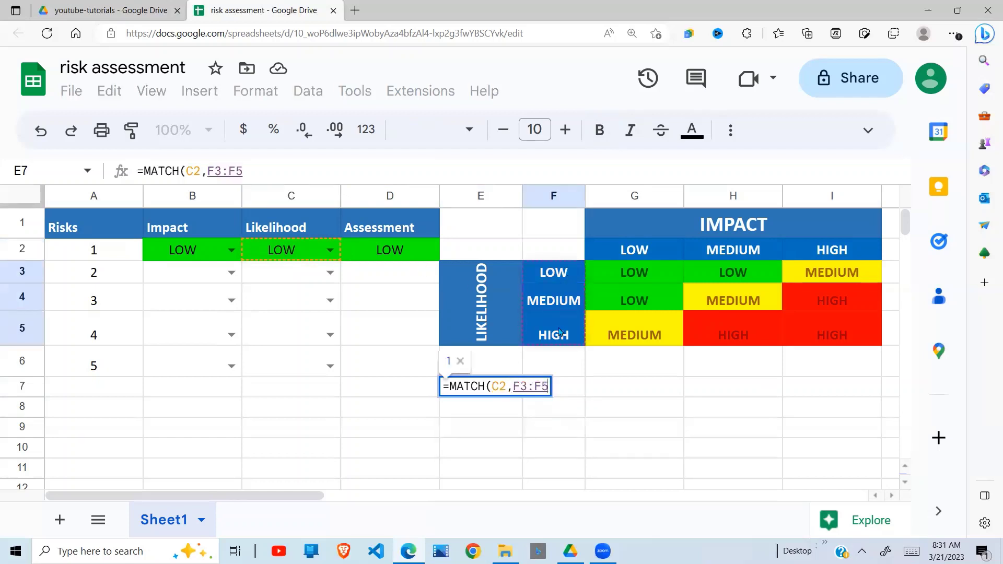
pyautogui.write(',')
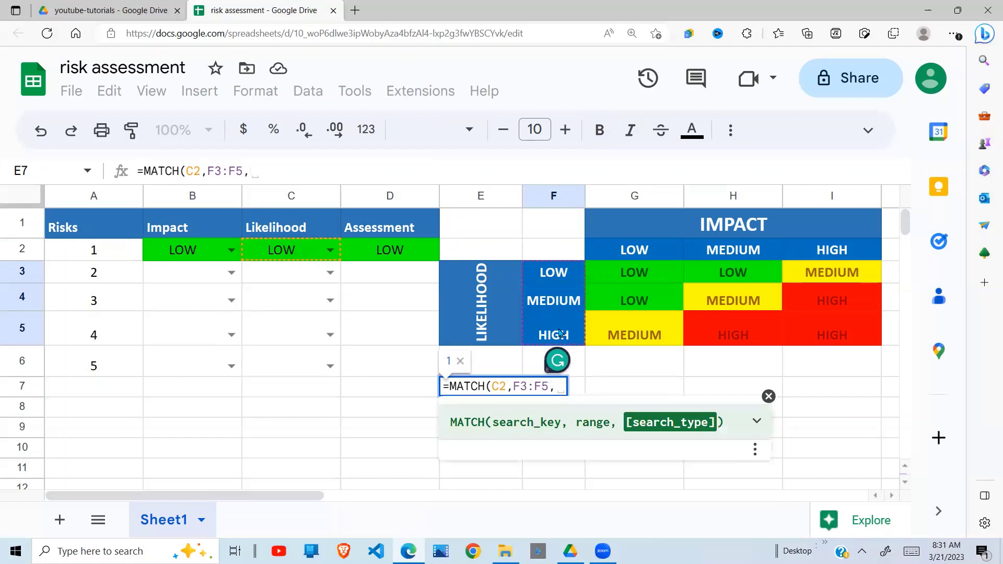
pyautogui.write('0)')
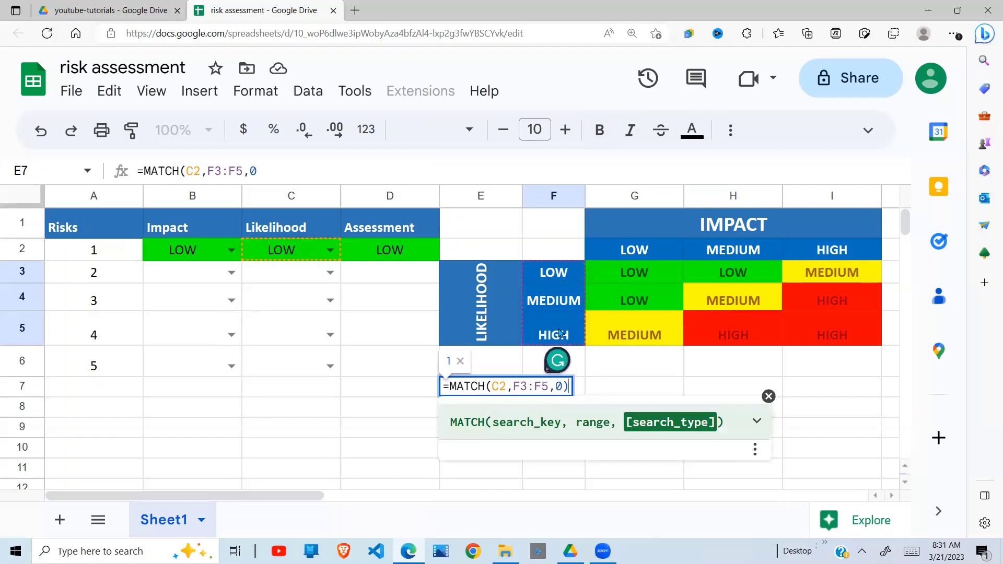
pyautogui.press('Return')
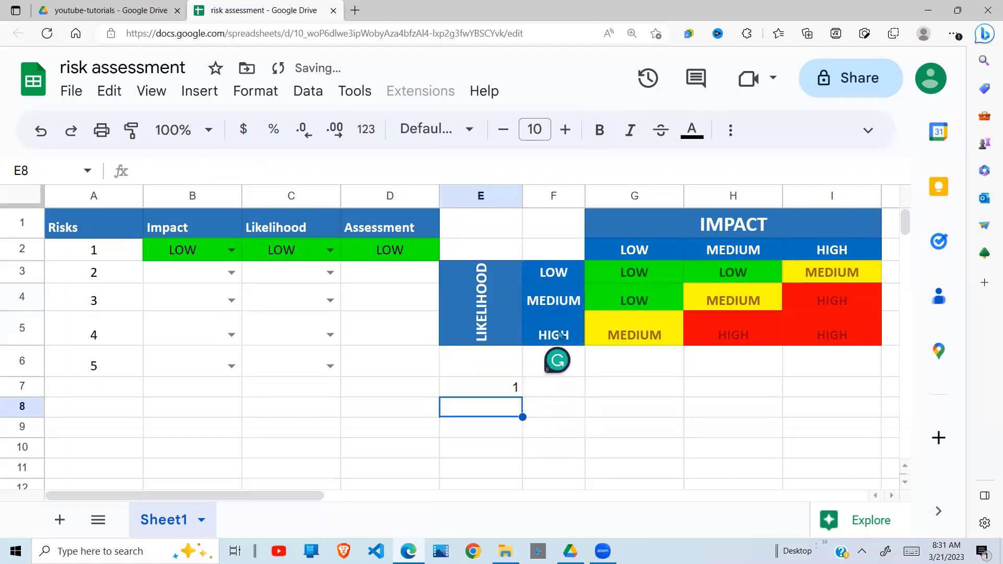
# Step: Test the MATCH formula in E7 by switching risk 1's likelihood in C2 to MEDIUM and finally to HIGH
pyautogui.click(516, 386)
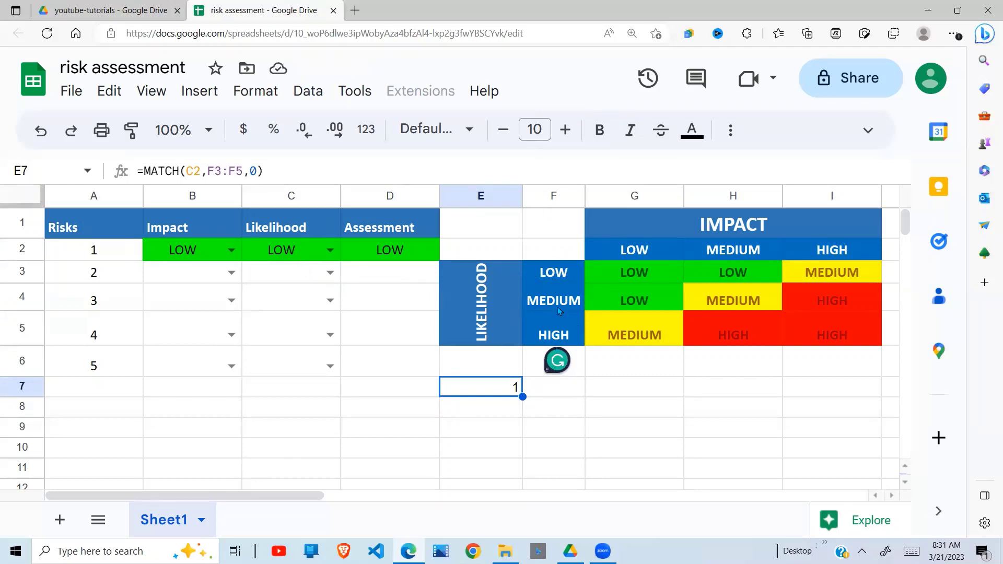
pyautogui.click(560, 272)
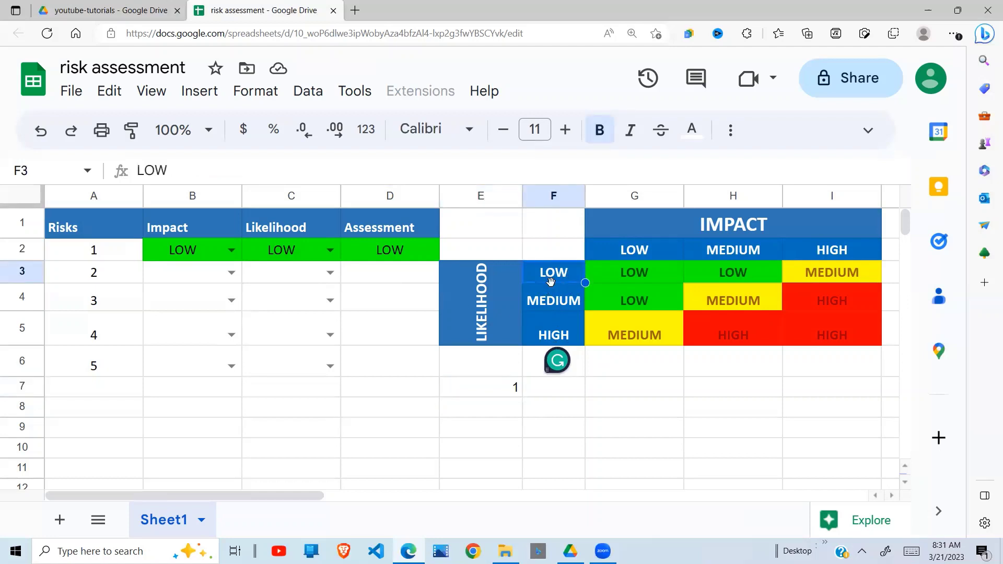
pyautogui.click(511, 387)
pyautogui.click(331, 252)
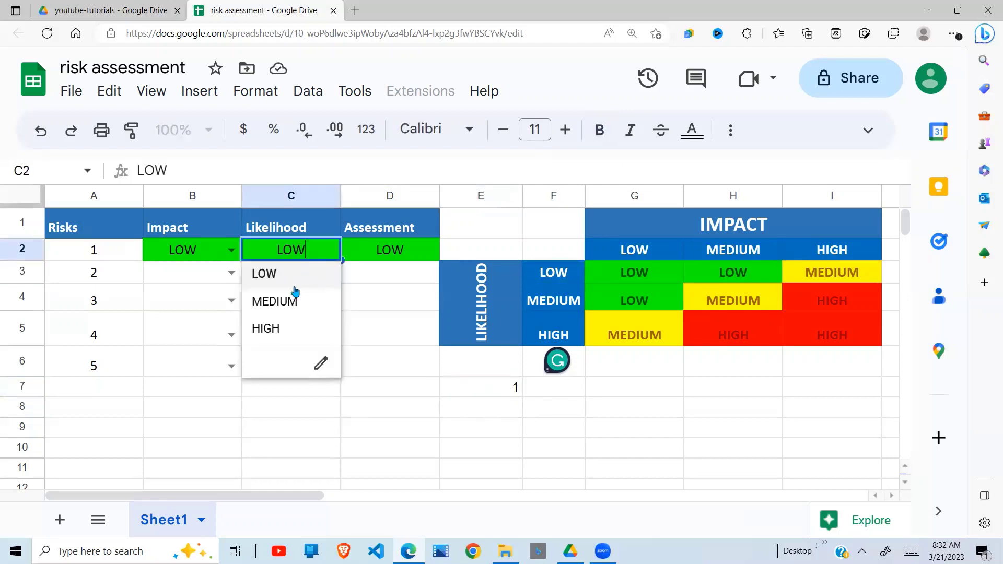
pyautogui.click(285, 299)
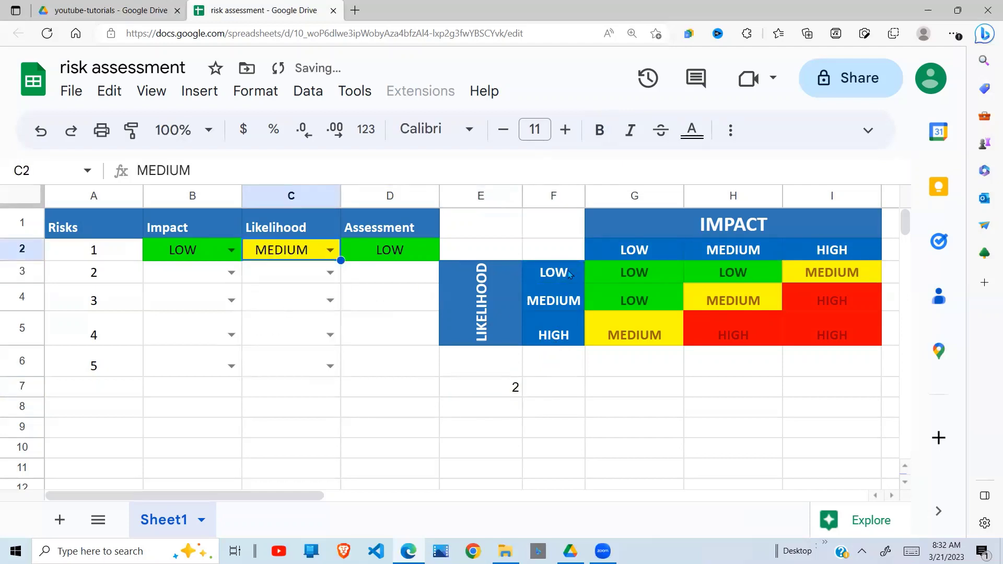
pyautogui.click(560, 307)
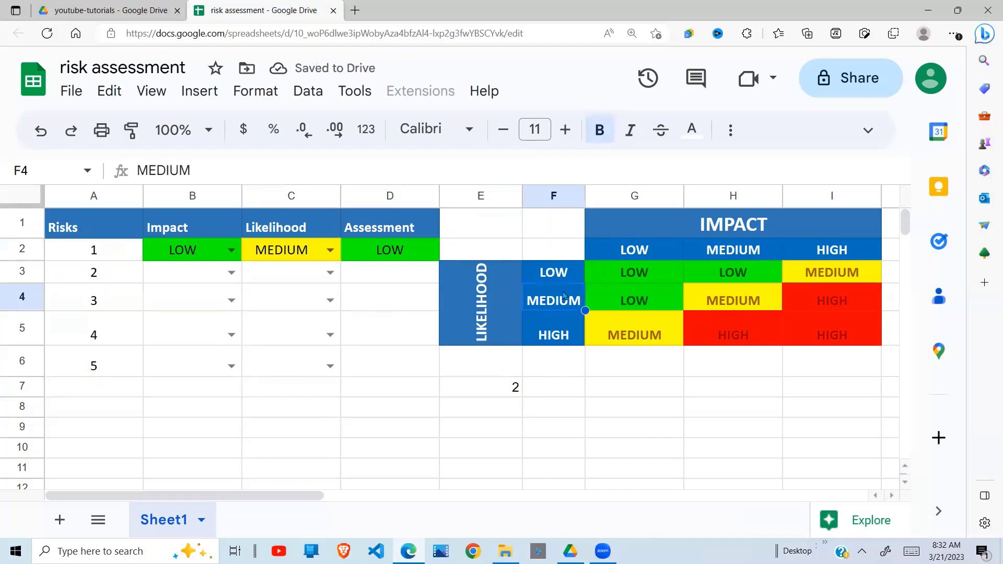
pyautogui.click(330, 252)
pyautogui.click(280, 328)
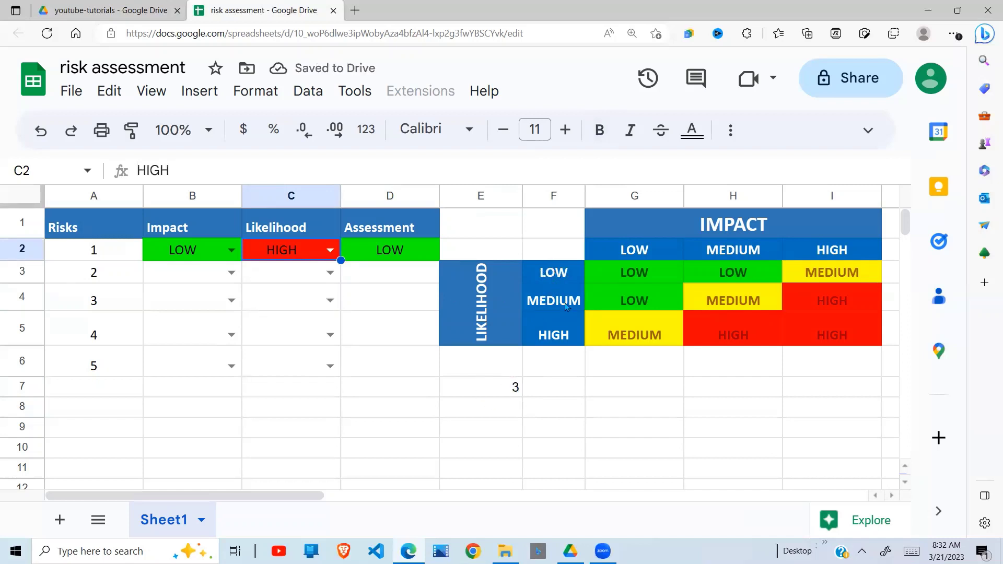
pyautogui.click(512, 387)
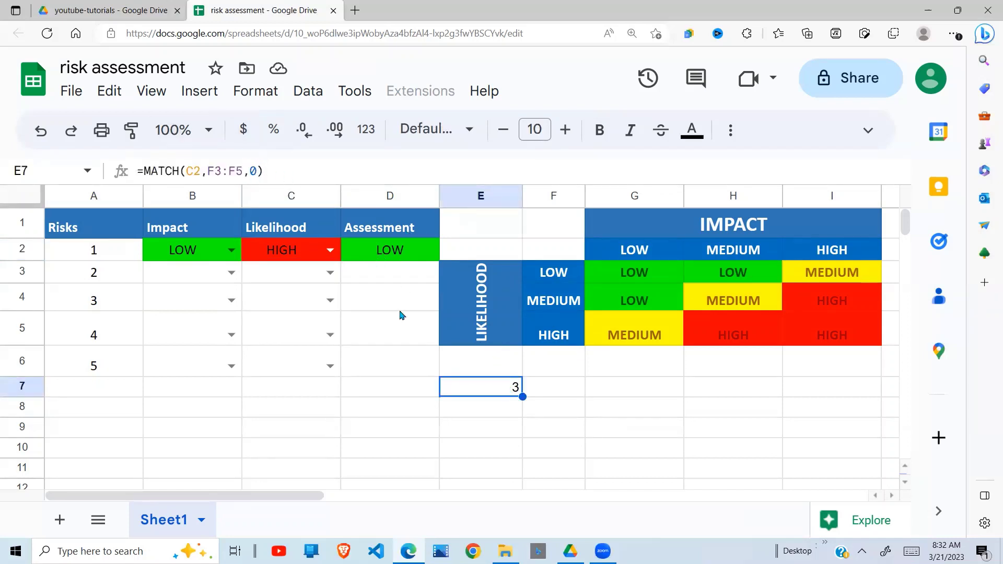
# Step: Make the F3:F5 range in E7's MATCH formula absolute as $F$3:$F$5
pyautogui.click(396, 336)
pyautogui.click(399, 256)
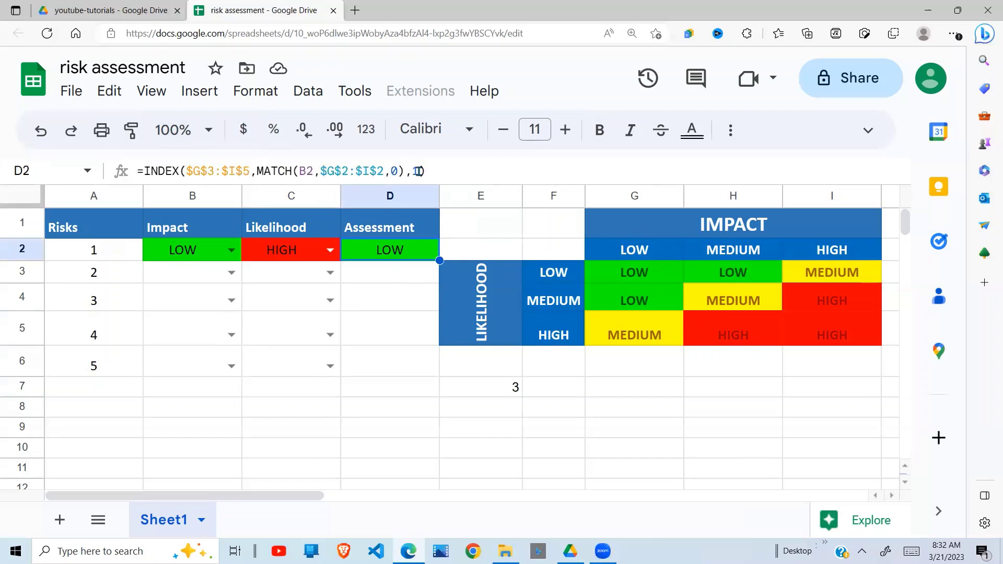
pyautogui.click(506, 385)
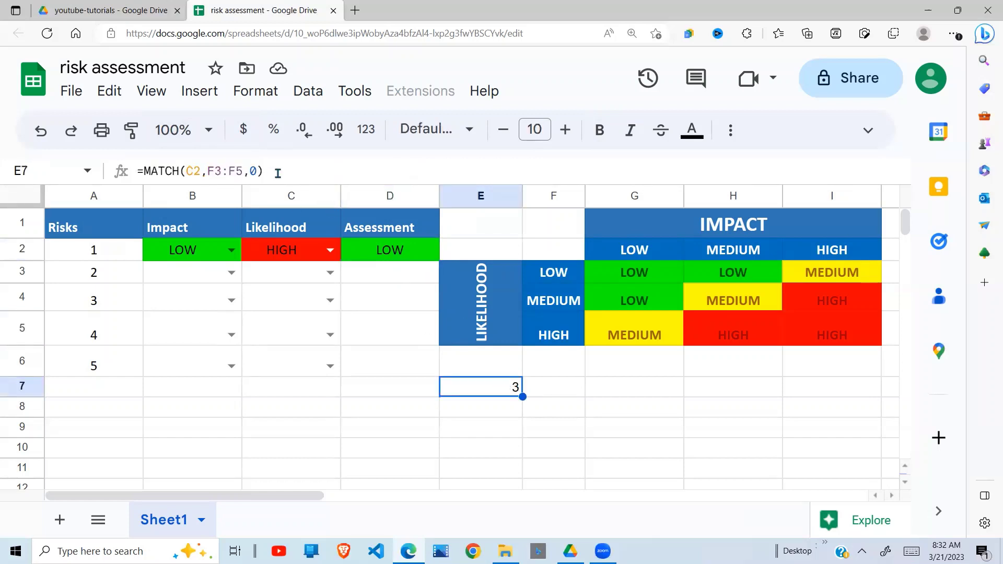
pyautogui.moveTo(264, 171); pyautogui.dragTo(146, 170)
pyautogui.click(324, 166)
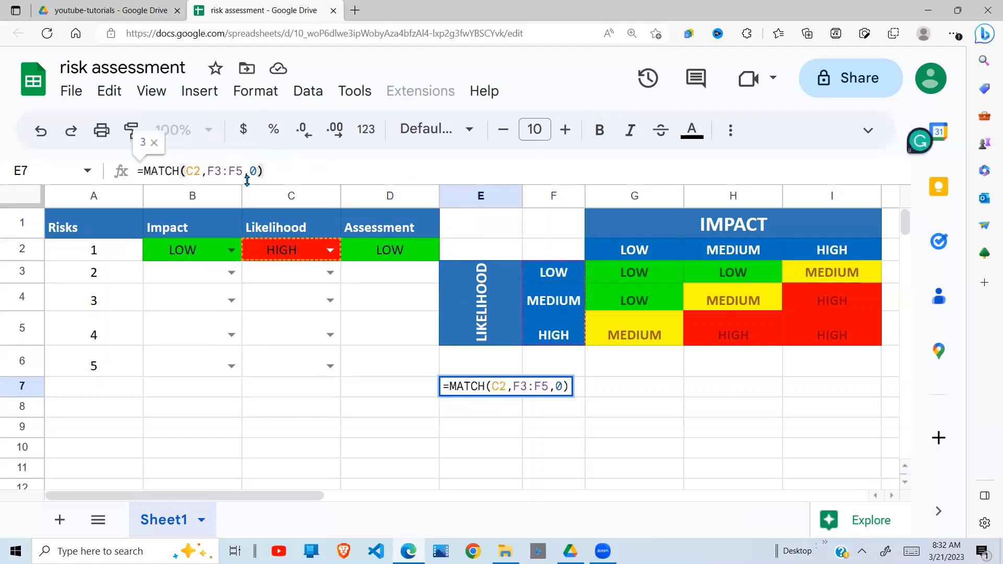
pyautogui.moveTo(243, 171); pyautogui.dragTo(209, 172)
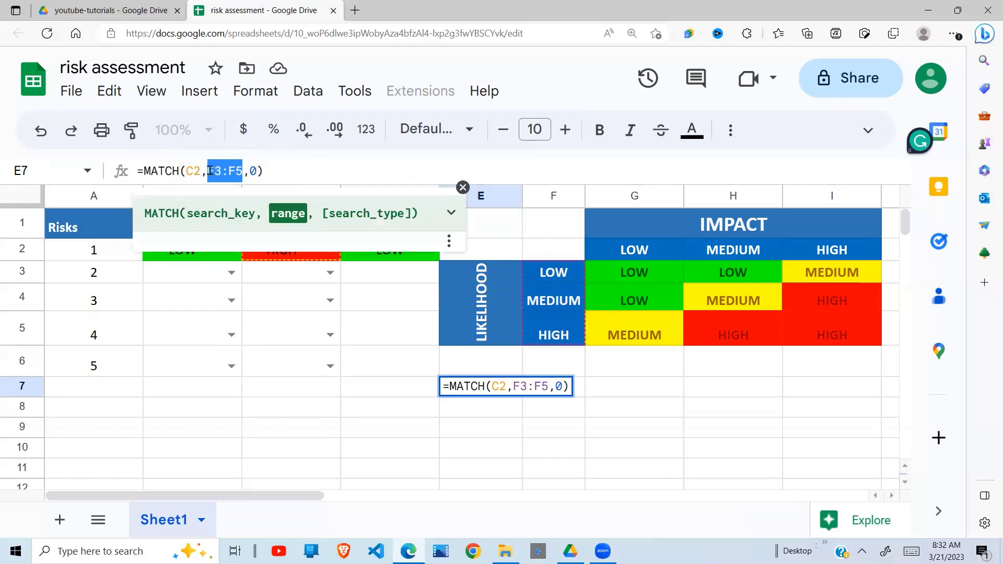
pyautogui.press('F5')
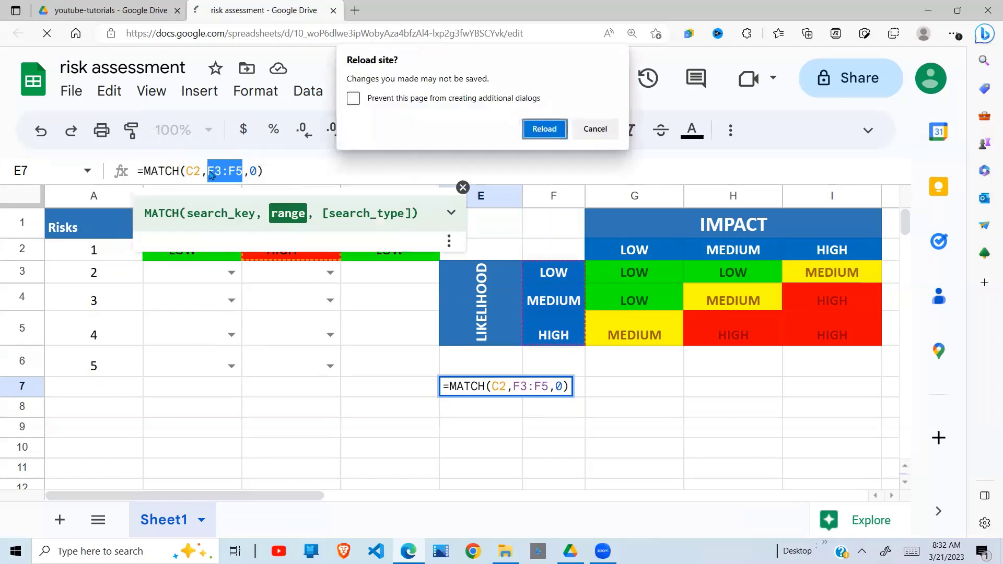
pyautogui.click(605, 129)
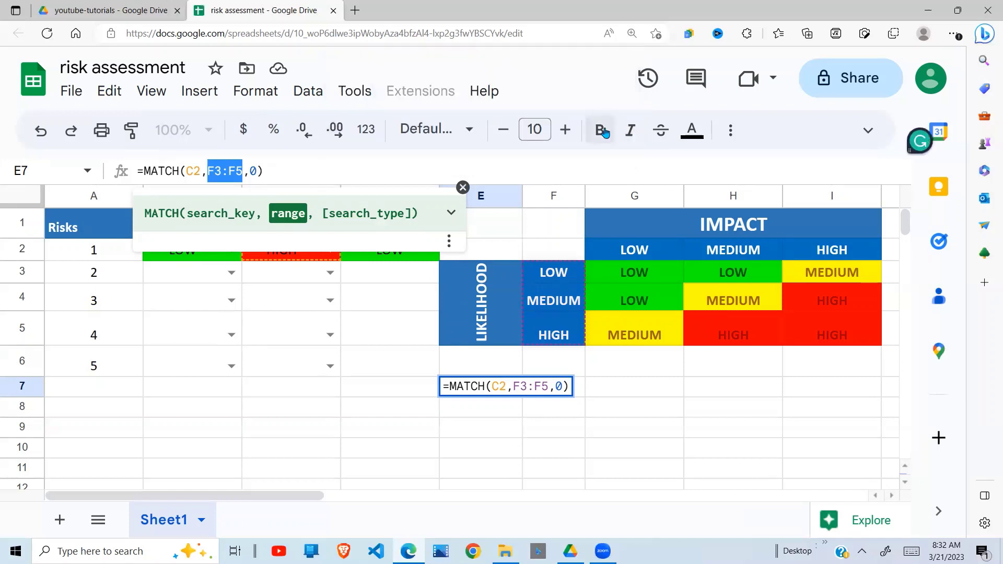
pyautogui.press('F4')
pyautogui.press('Return')
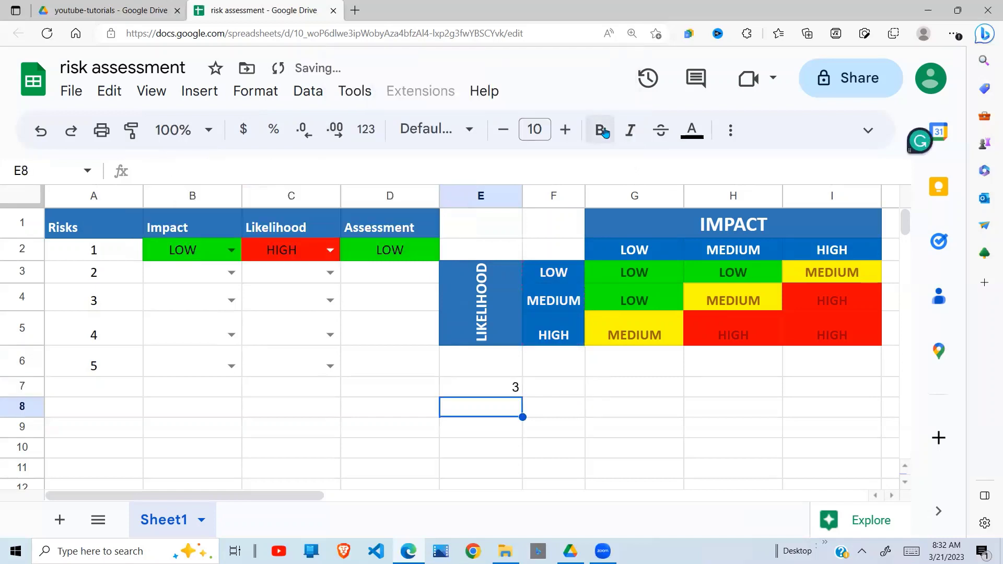
# Step: Copy the expression MATCH(C2,$F$3:$F$5,0) from E7 without its equals sign, leaving the cell unchanged
pyautogui.click(498, 381)
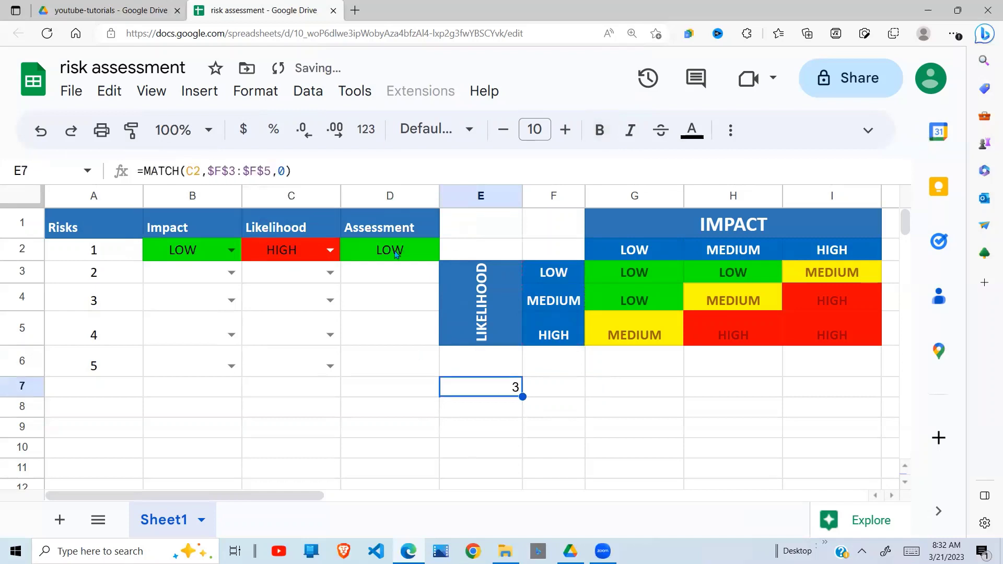
pyautogui.moveTo(292, 171); pyautogui.dragTo(147, 166)
pyautogui.hotkey('ctrl', 'c')
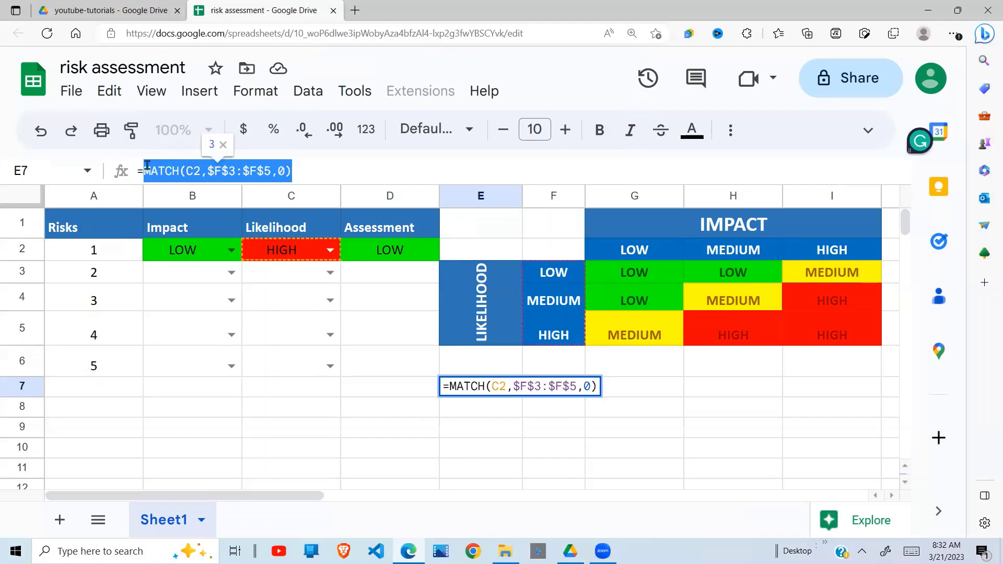
pyautogui.press('Escape')
# Step: Replace the column number 1 in D2's INDEX formula with the copied MATCH(C2,$F$3:$F$5,0)
pyautogui.click(390, 250)
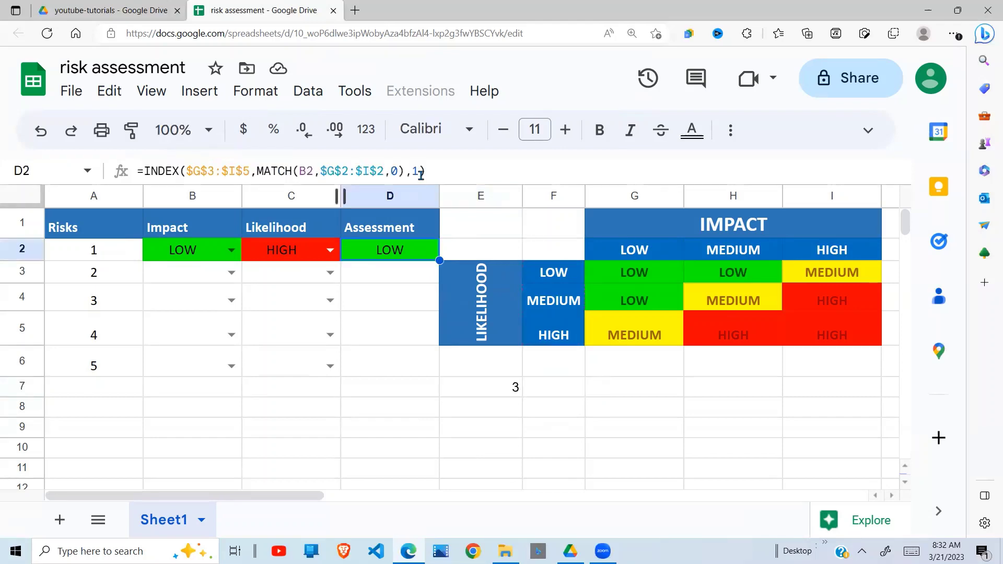
pyautogui.click(419, 173)
pyautogui.press('BackSpace')
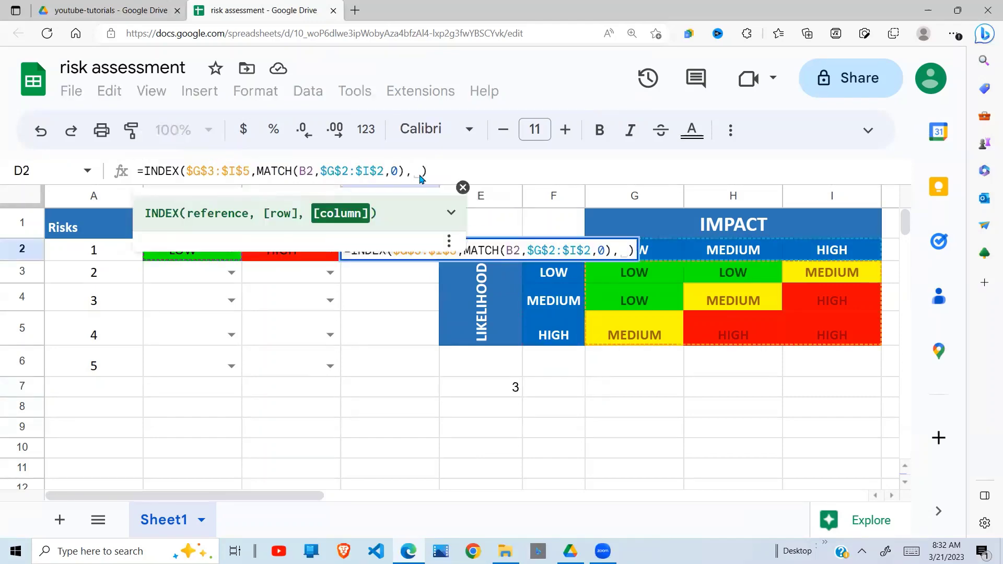
pyautogui.hotkey('ctrl', 'v')
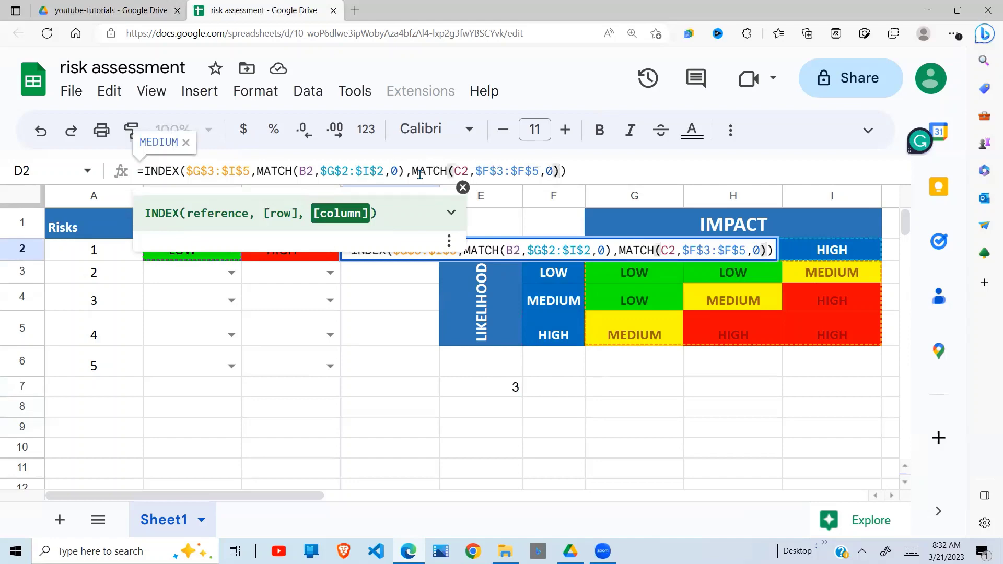
pyautogui.press('Return')
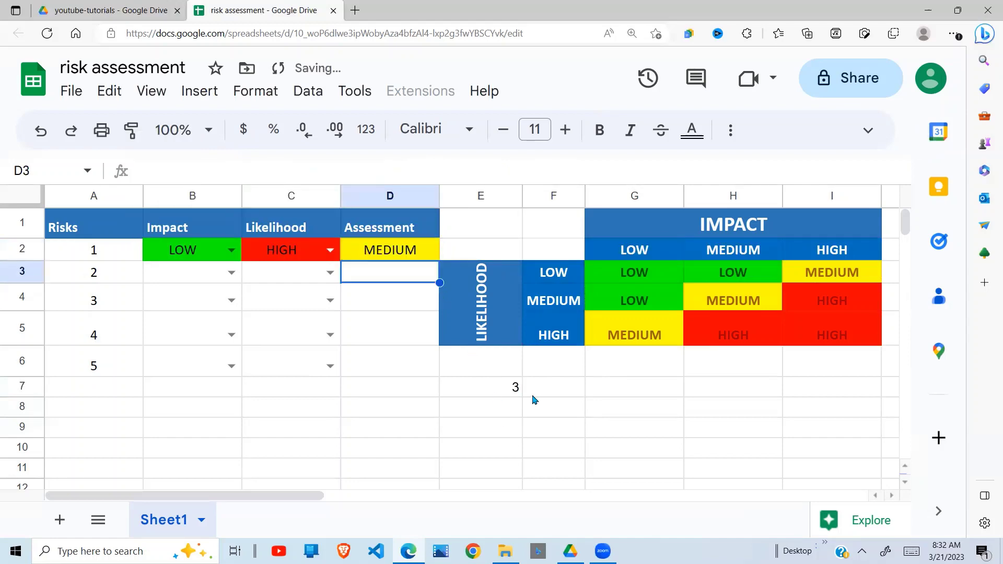
# Step: Check D2 against the matrix cell for LOW impact and HIGH likelihood, and set risk 1's impact in B2 to HIGH
pyautogui.click(227, 255)
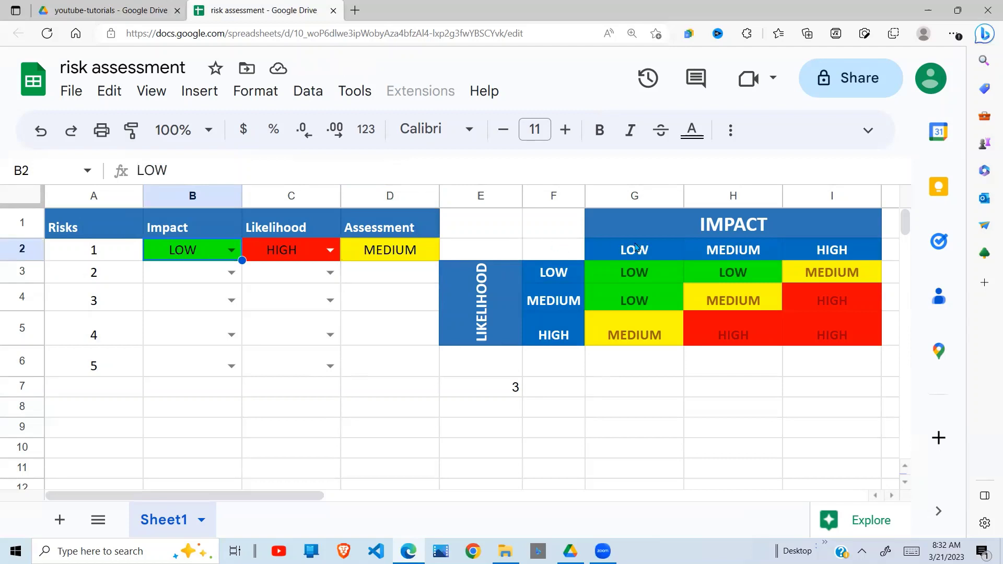
pyautogui.moveTo(634, 250); pyautogui.dragTo(647, 369)
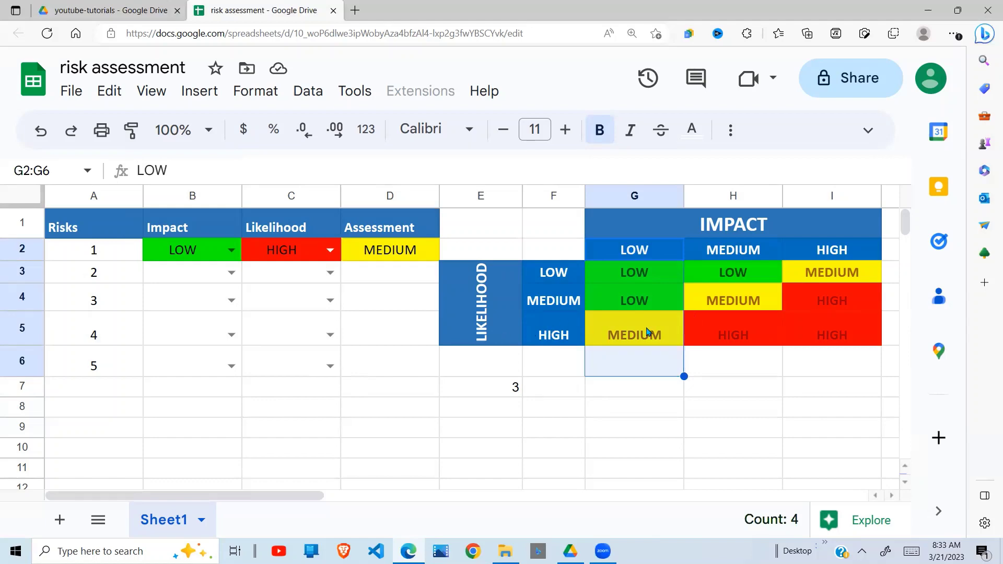
pyautogui.moveTo(554, 328); pyautogui.dragTo(717, 325)
pyautogui.click(635, 339)
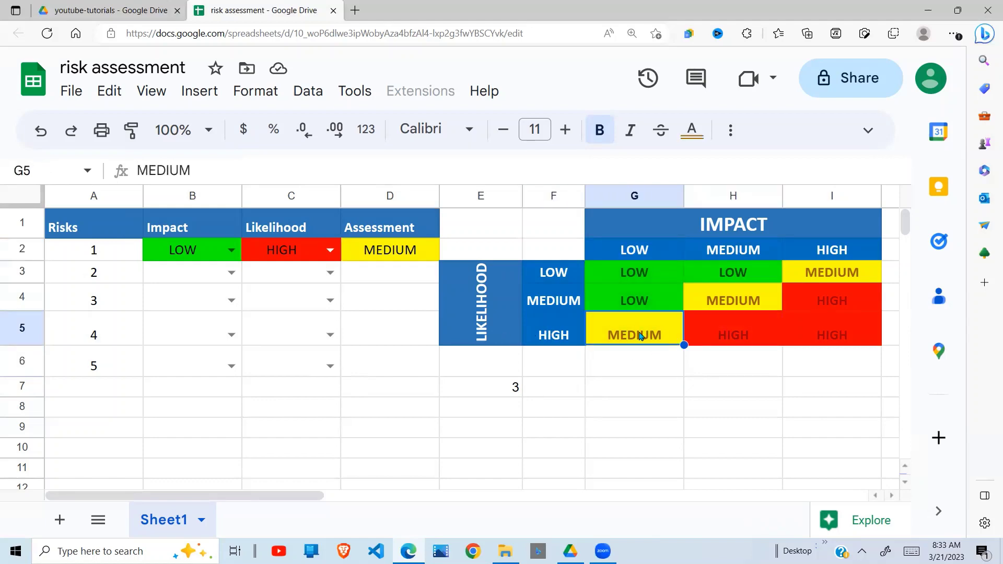
pyautogui.click(231, 250)
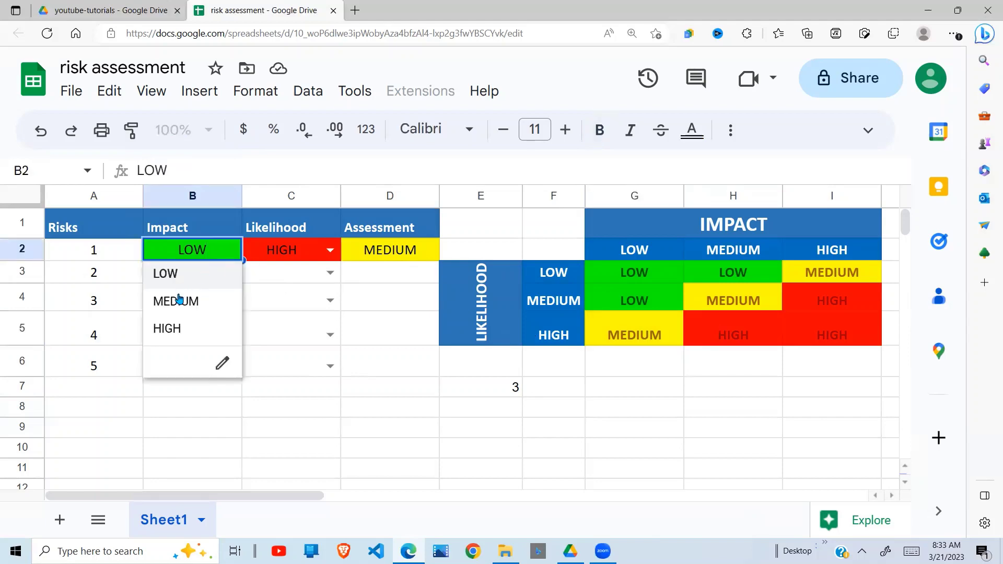
pyautogui.click(163, 327)
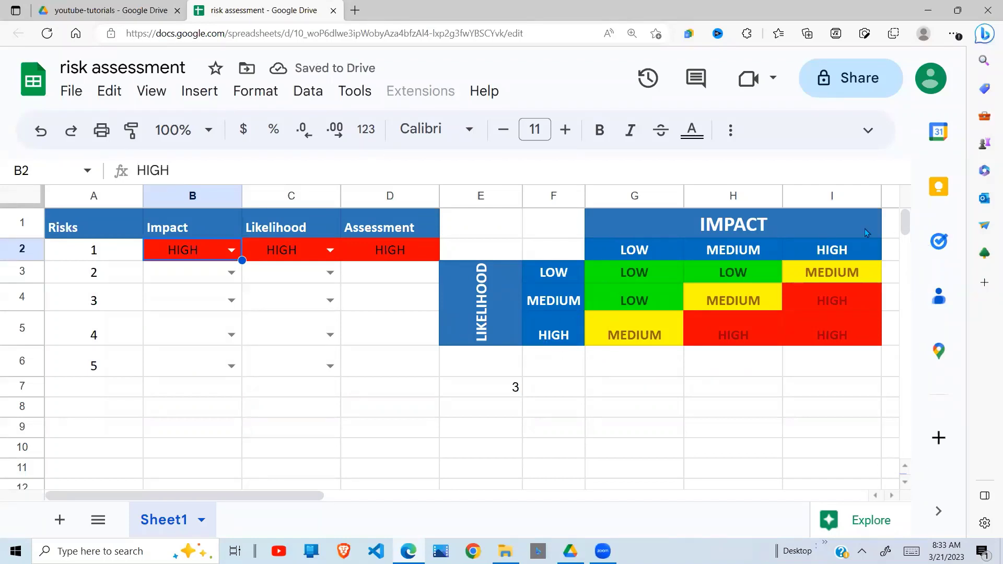
pyautogui.click(835, 189)
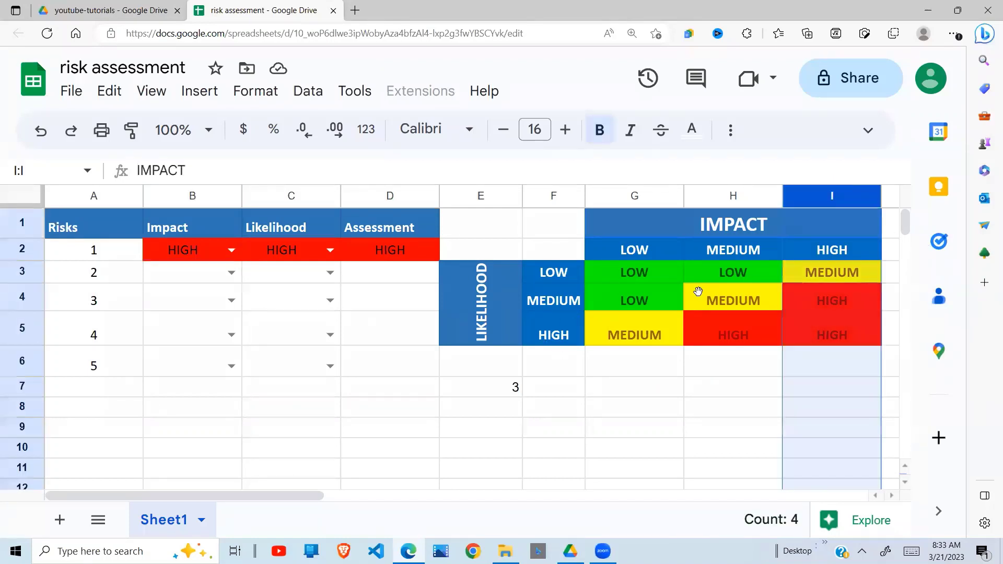
# Step: Check the matrix's HIGH likelihood row and its cell for HIGH impact against risk 1's assessment
pyautogui.click(573, 342)
pyautogui.moveTo(570, 338); pyautogui.dragTo(791, 336)
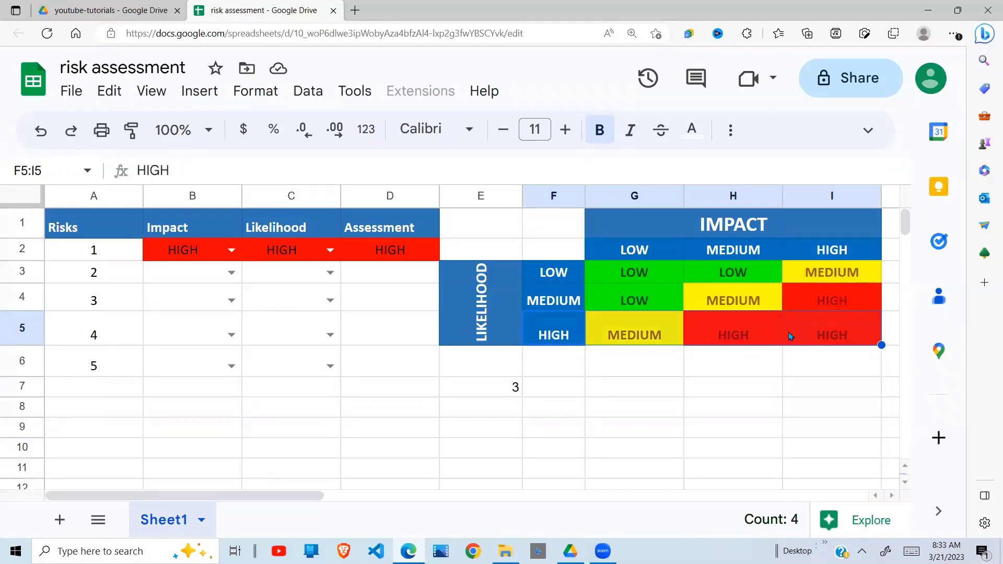
pyautogui.click(823, 333)
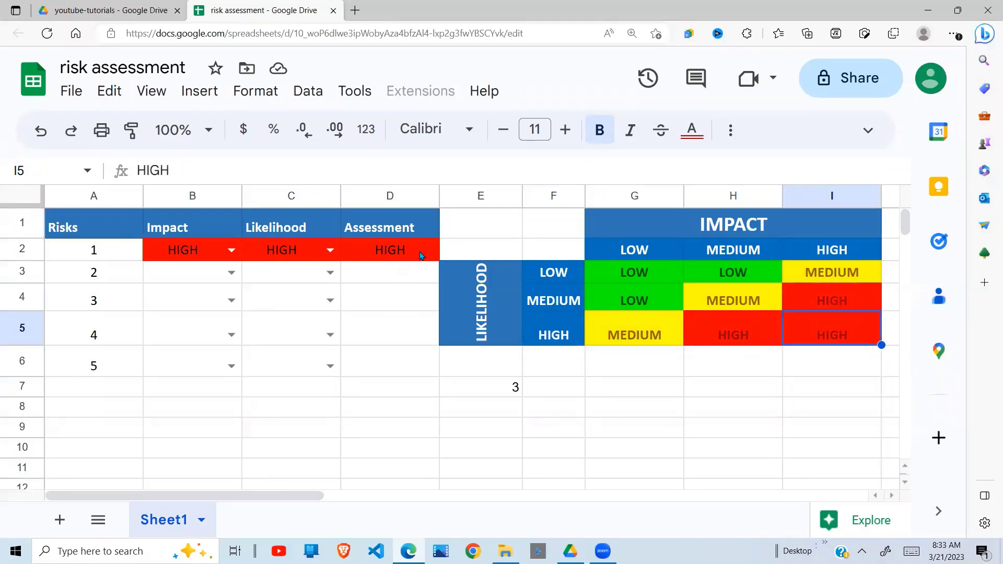
# Step: Set risk 1's likelihood to MEDIUM, and set both risk 2's impact and likelihood to LOW
pyautogui.click(331, 250)
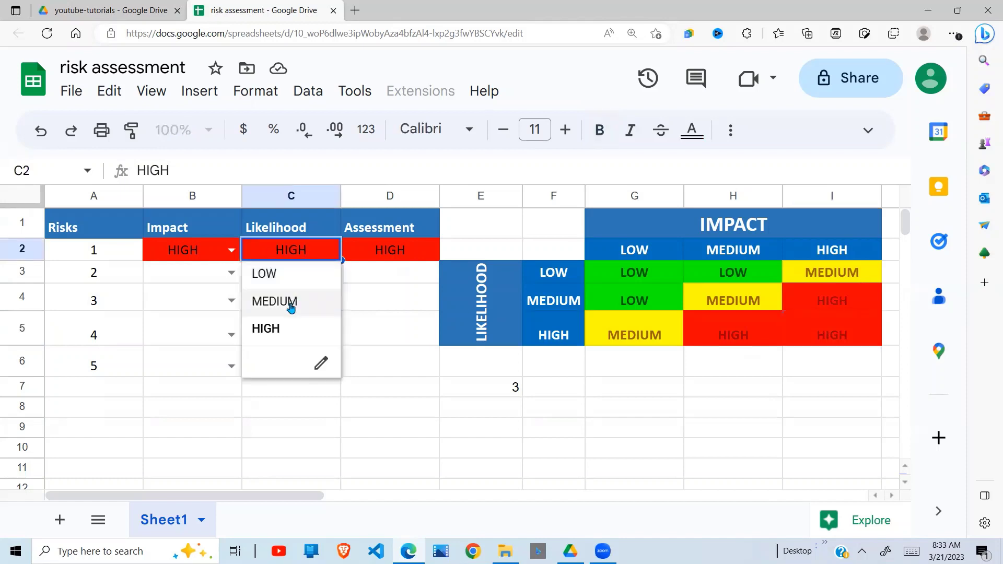
pyautogui.click(290, 302)
pyautogui.click(231, 273)
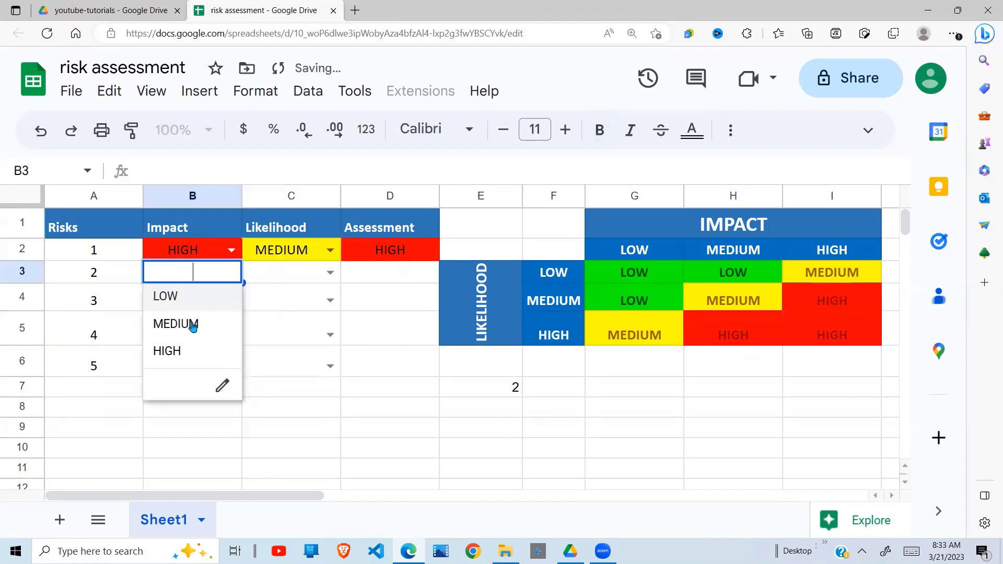
pyautogui.click(164, 293)
pyautogui.click(330, 273)
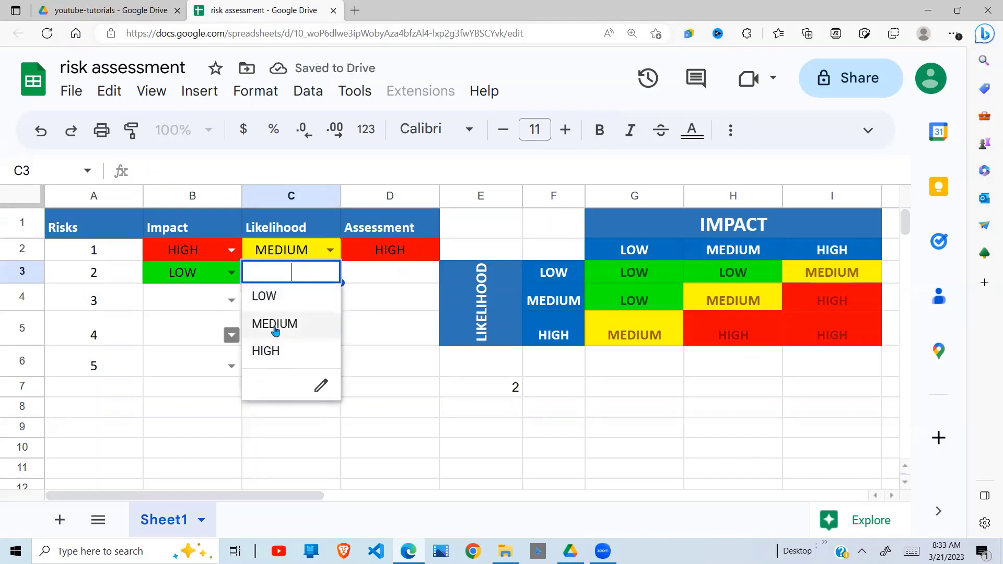
pyautogui.click(274, 298)
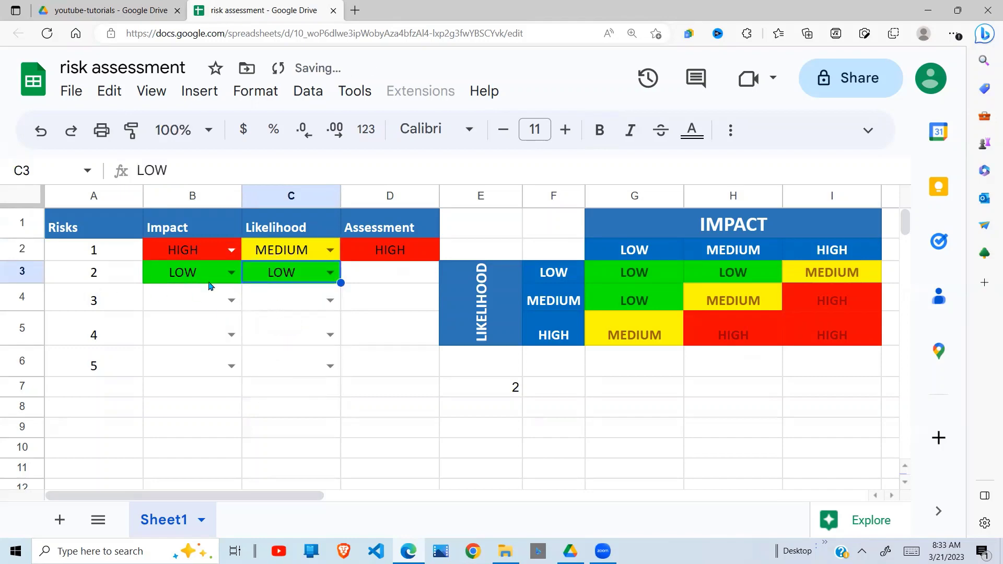
# Step: Fill D2's INDEX/MATCH formula down the Assessment column to D7 and inspect the copied cells
pyautogui.click(422, 278)
pyautogui.click(409, 250)
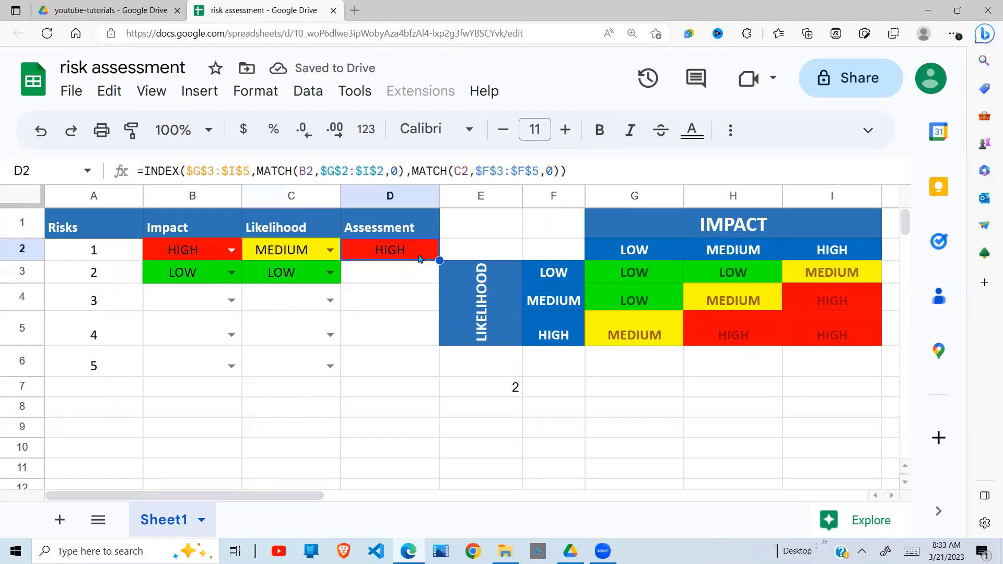
pyautogui.moveTo(440, 260); pyautogui.dragTo(417, 390)
pyautogui.click(396, 280)
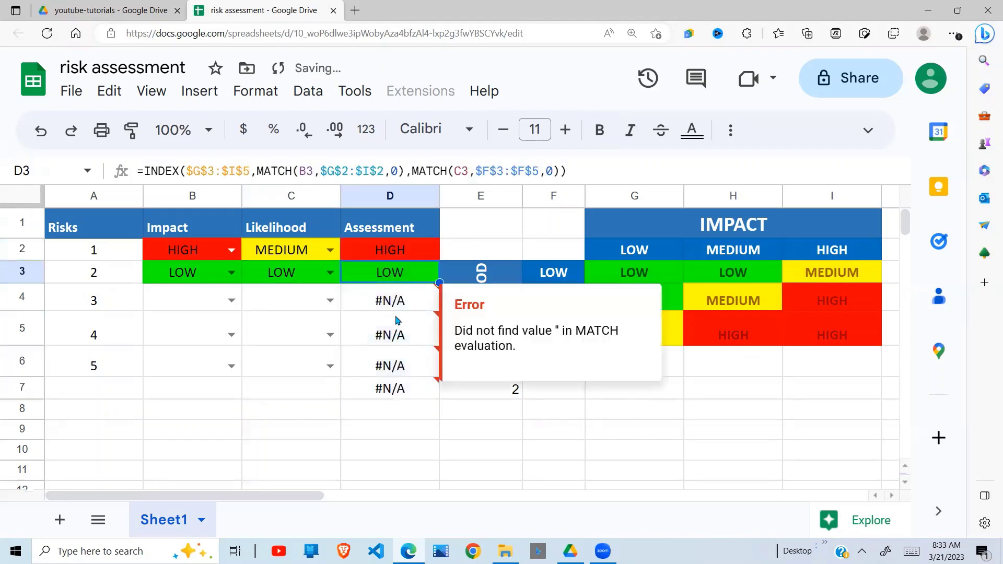
pyautogui.click(399, 319)
pyautogui.click(404, 309)
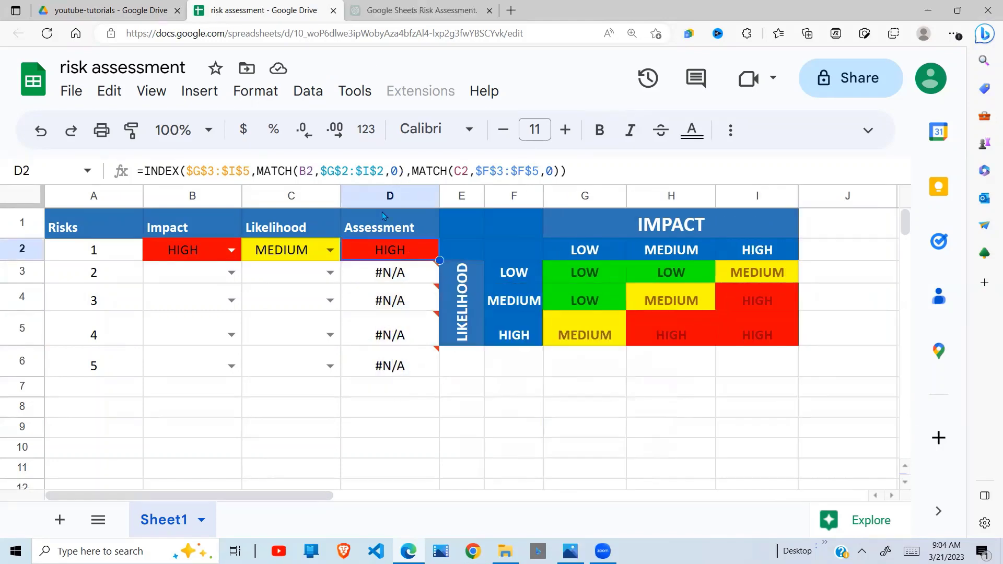
# Step: Wrap D2's INDEX/MATCH formula in IFERROR( ) without giving an error value
pyautogui.click(146, 171)
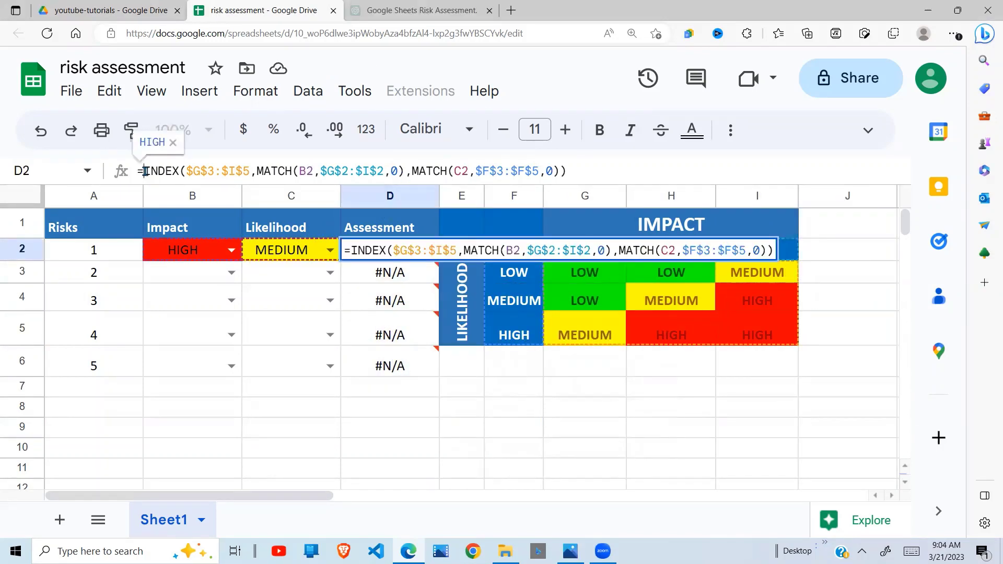
pyautogui.write('IFERROR')
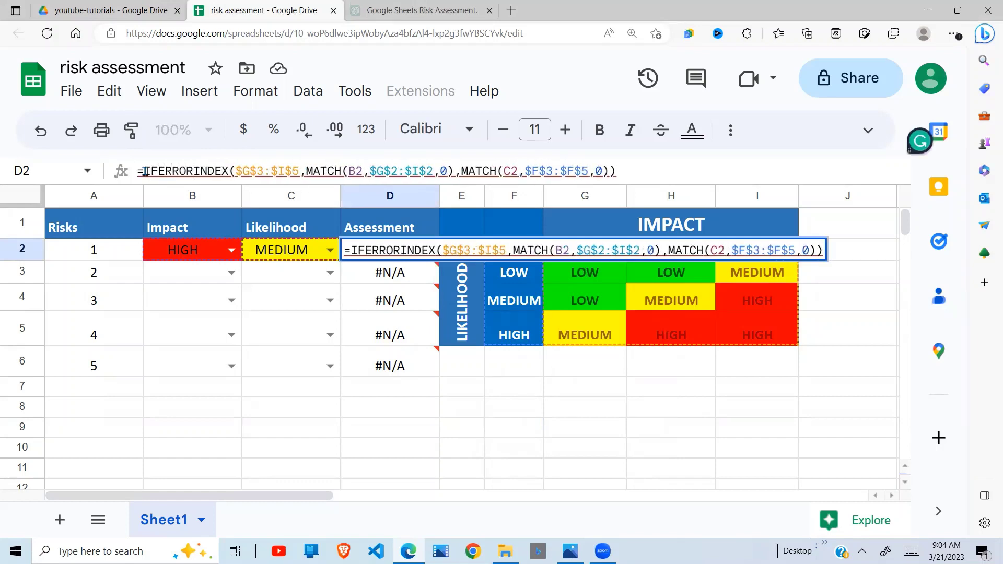
pyautogui.write('(')
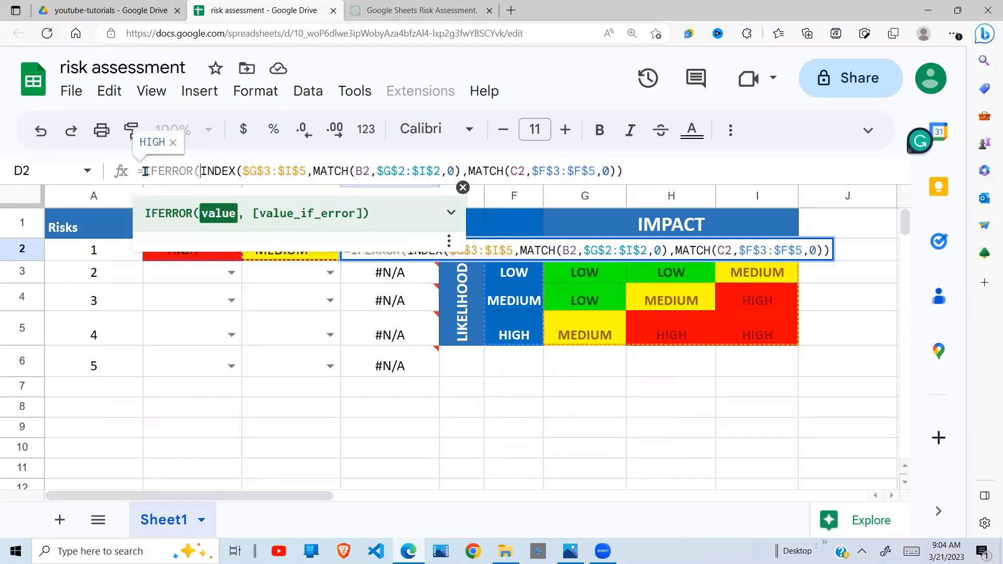
pyautogui.click(634, 170)
pyautogui.write(')')
pyautogui.press('Return')
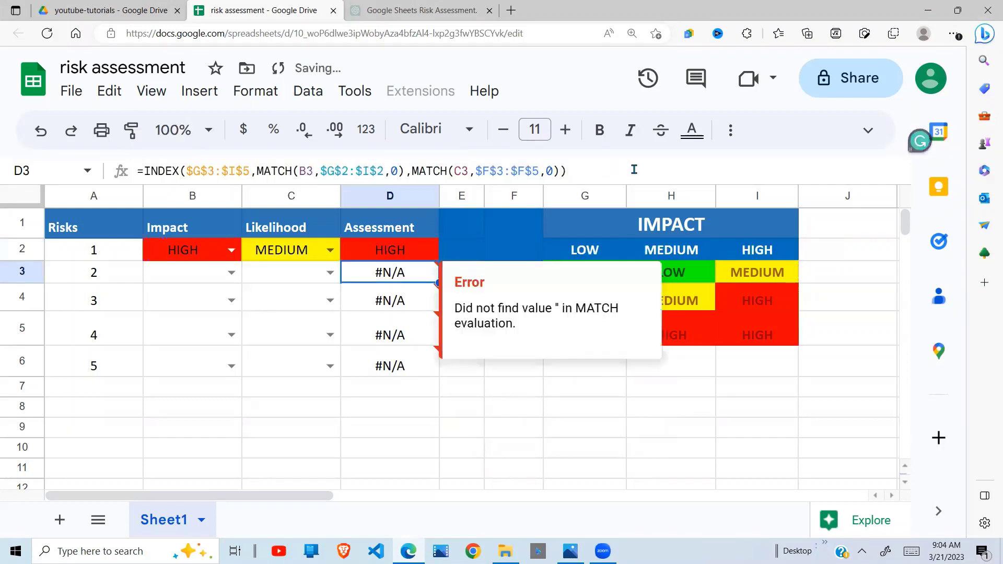
# Step: Copy D2's IFERROR formula into D3:D6, replacing the assessment formulas of risks 2 to 5
pyautogui.click(416, 256)
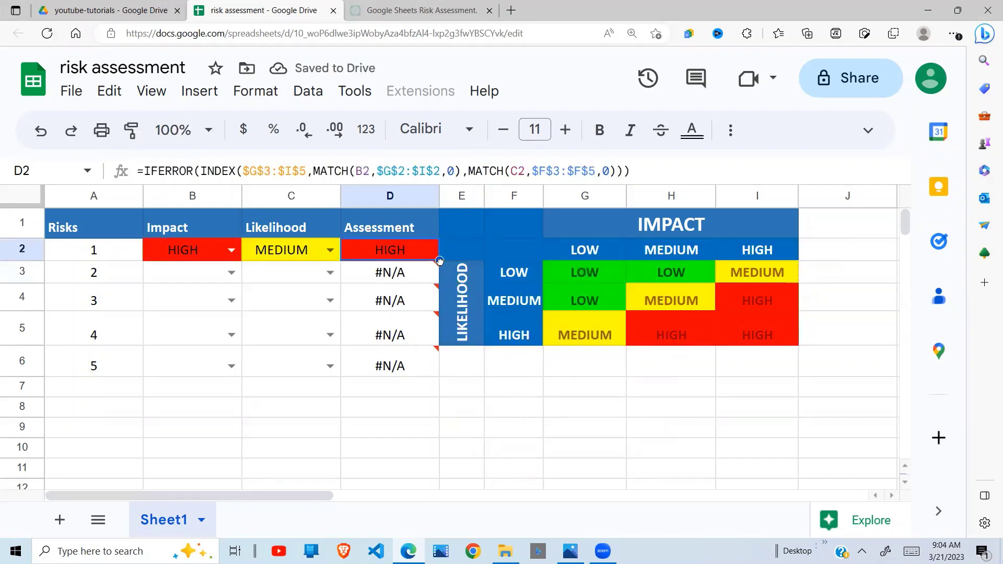
pyautogui.moveTo(440, 260); pyautogui.dragTo(440, 338)
pyautogui.moveTo(435, 300); pyautogui.dragTo(409, 369)
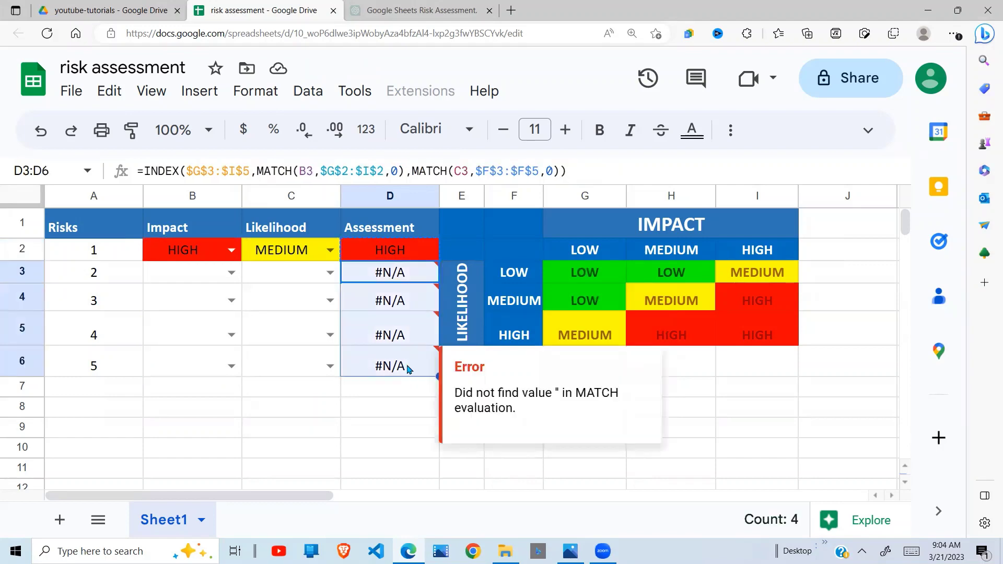
pyautogui.hotkey('ctrl', 'v')
pyautogui.click(389, 410)
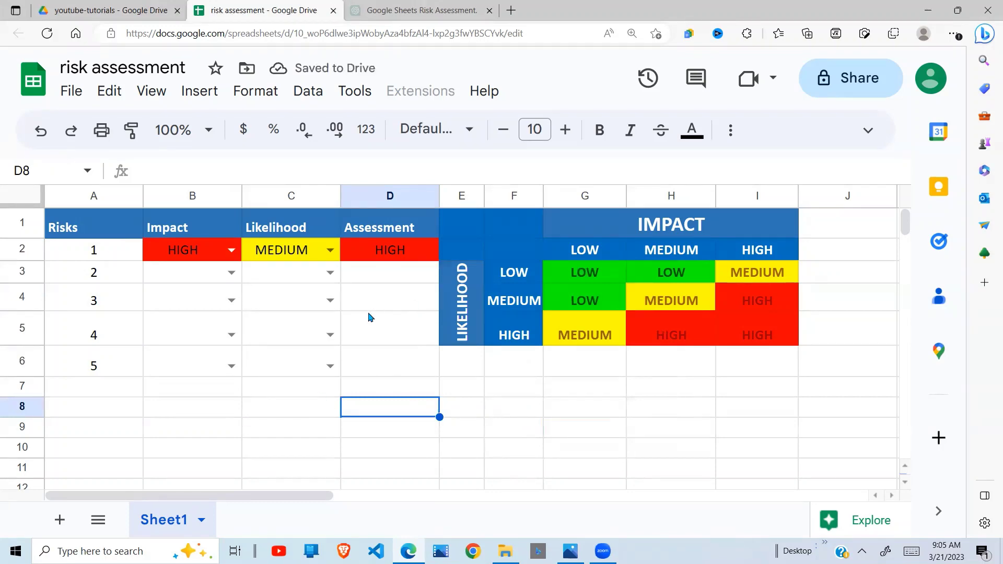
# Step: Set risk 2's impact in B3 and likelihood in C3 to LOW
pyautogui.click(227, 272)
pyautogui.click(181, 299)
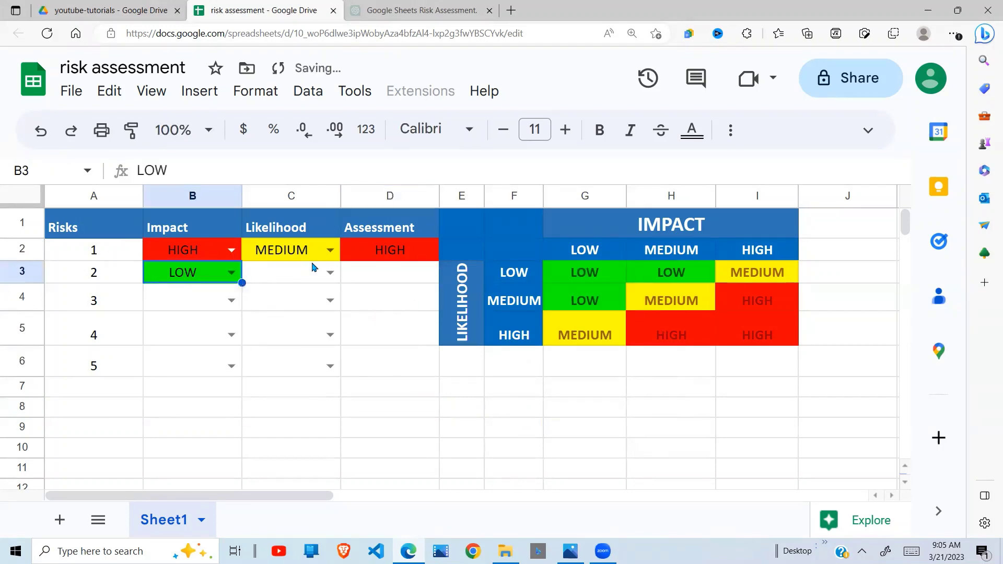
pyautogui.click(331, 272)
pyautogui.click(291, 298)
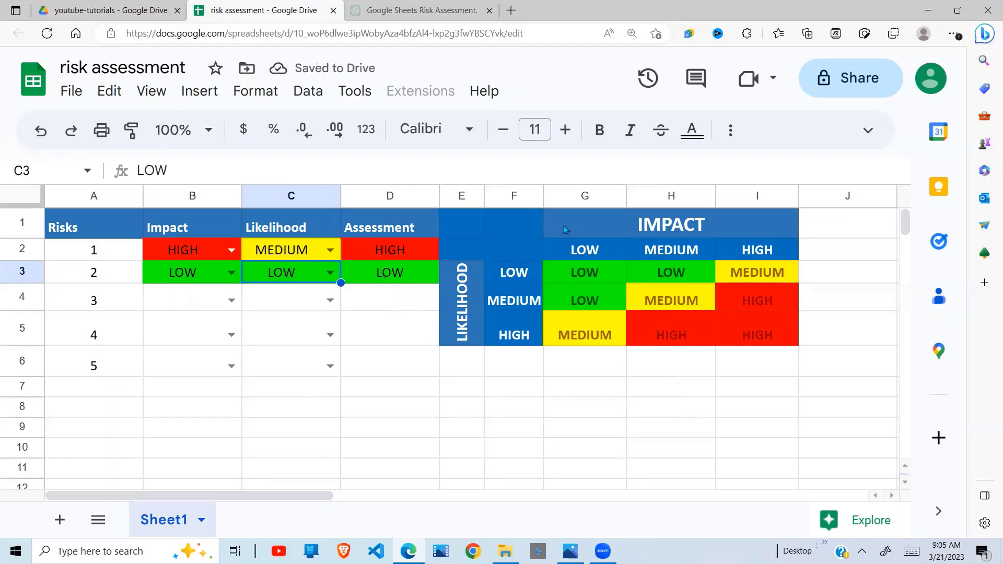
# Step: Set risk 3's impact in B4 to MEDIUM and its likelihood in C4 to HIGH
pyautogui.click(231, 300)
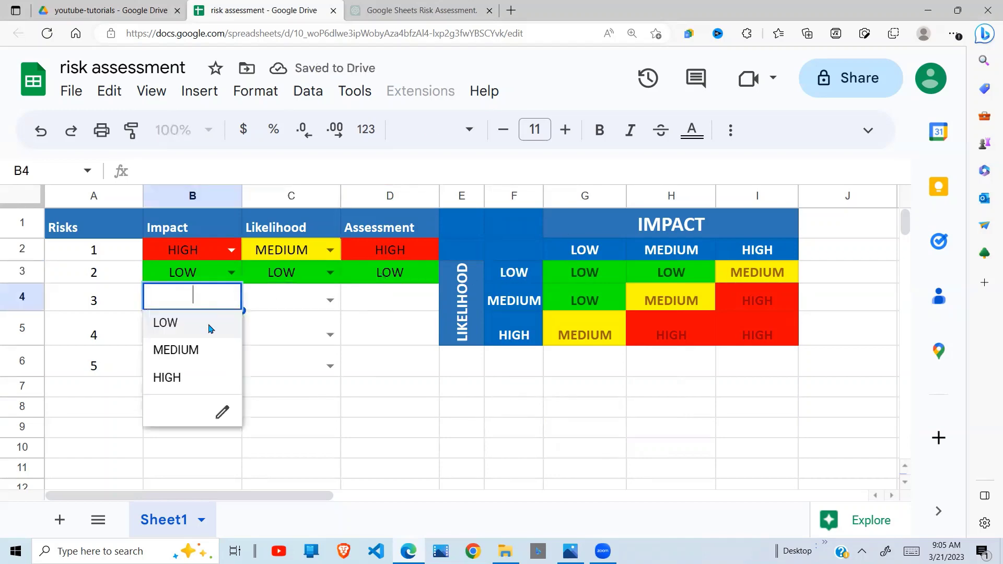
pyautogui.click(183, 351)
pyautogui.click(330, 300)
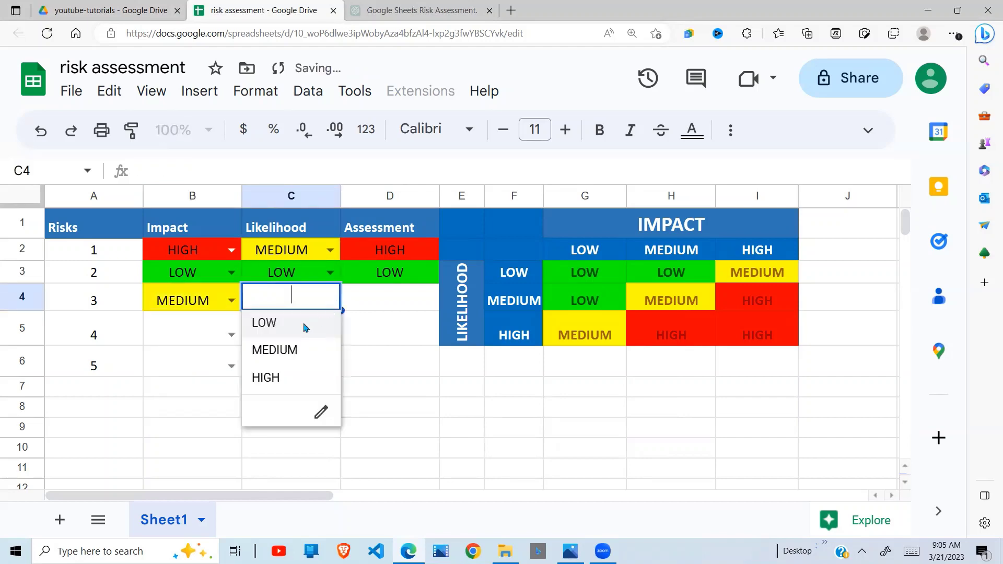
pyautogui.click(265, 377)
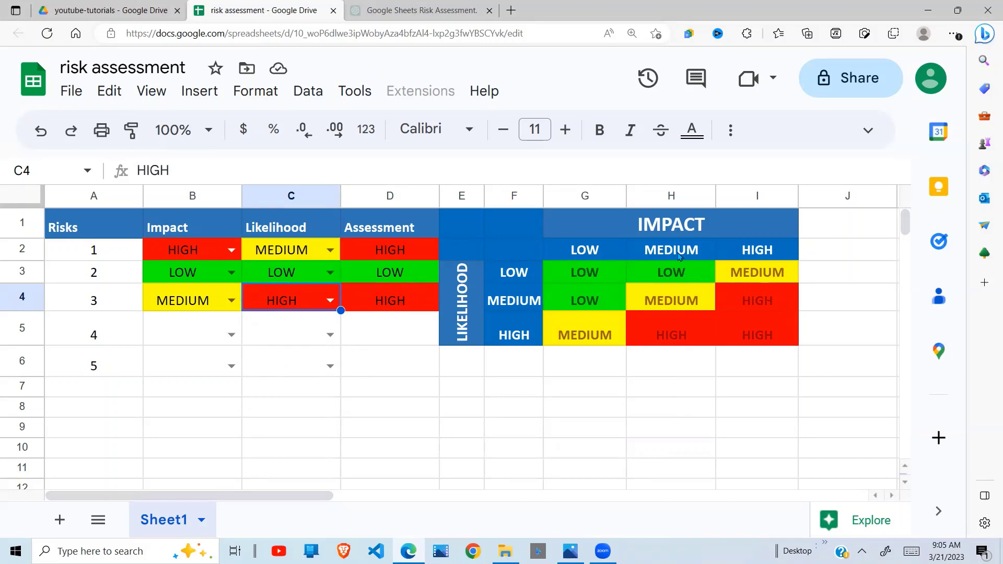
# Step: Check risk 3's assessment against the matrix cell where the MEDIUM impact column meets the HIGH likelihood row
pyautogui.click(677, 272)
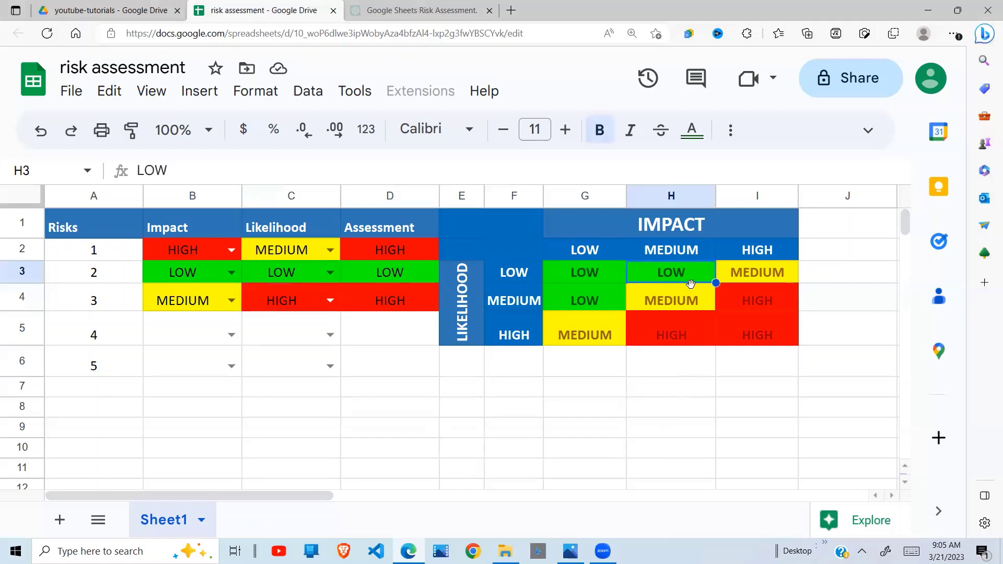
pyautogui.click(650, 253)
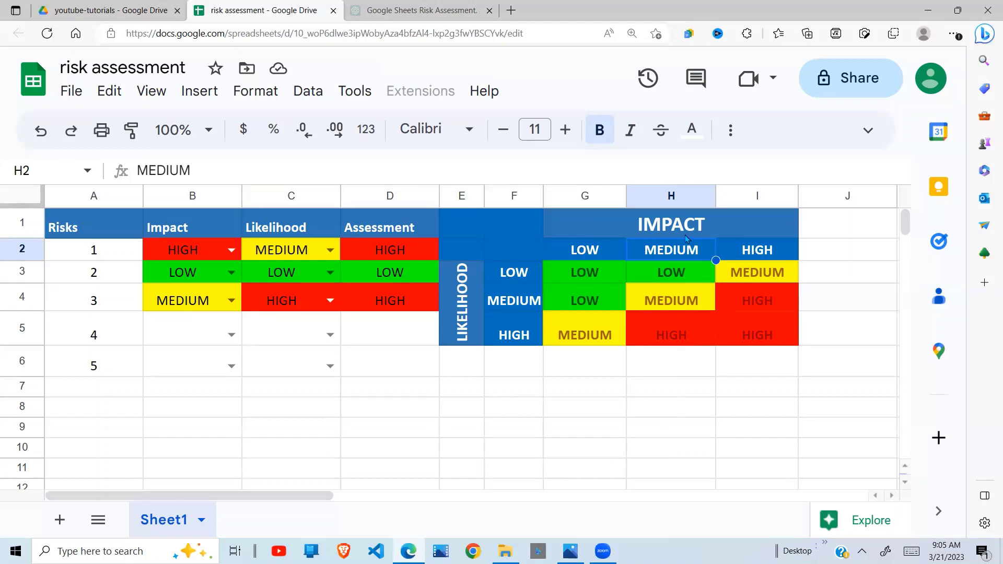
pyautogui.click(679, 324)
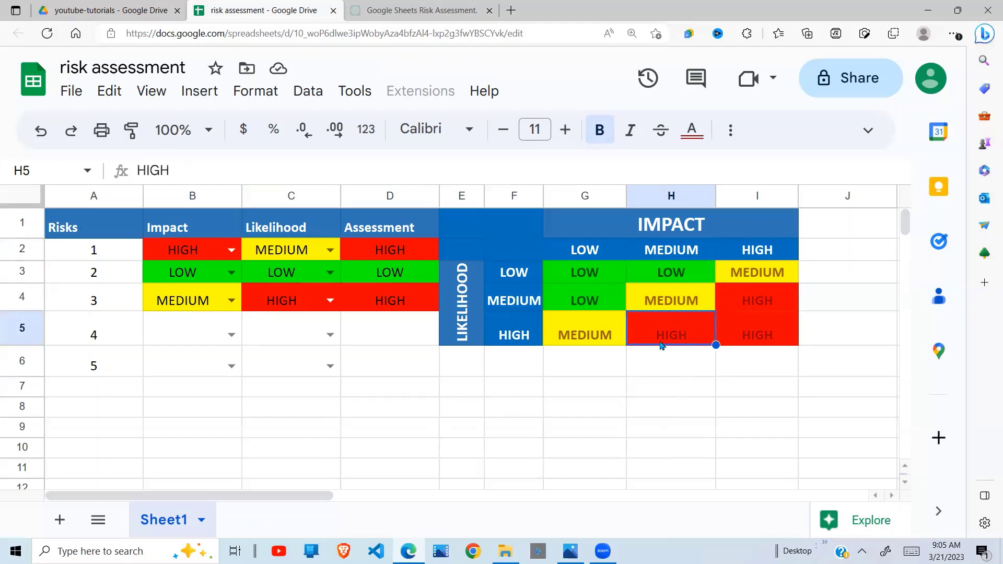
pyautogui.click(660, 189)
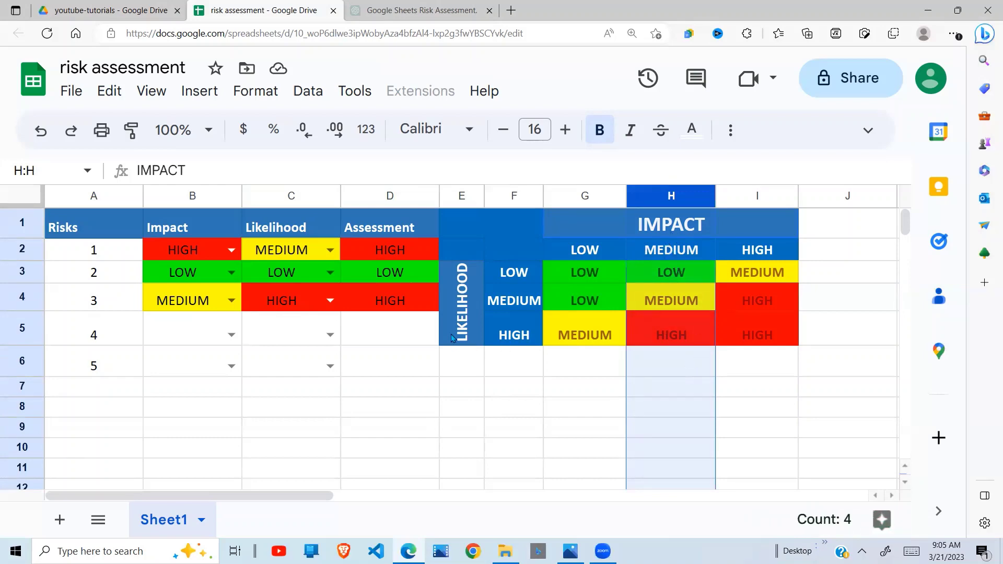
pyautogui.click(483, 330)
pyautogui.moveTo(504, 337); pyautogui.dragTo(865, 340)
pyautogui.click(675, 337)
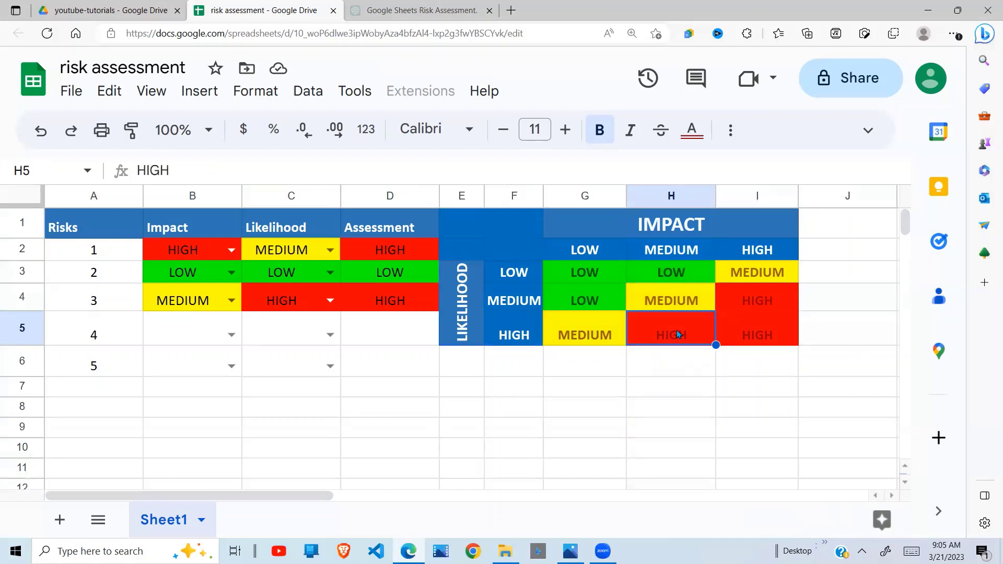
# Step: Set risk 4's impact in B5 to LOW and its likelihood in C5 to HIGH
pyautogui.click(231, 335)
pyautogui.click(168, 357)
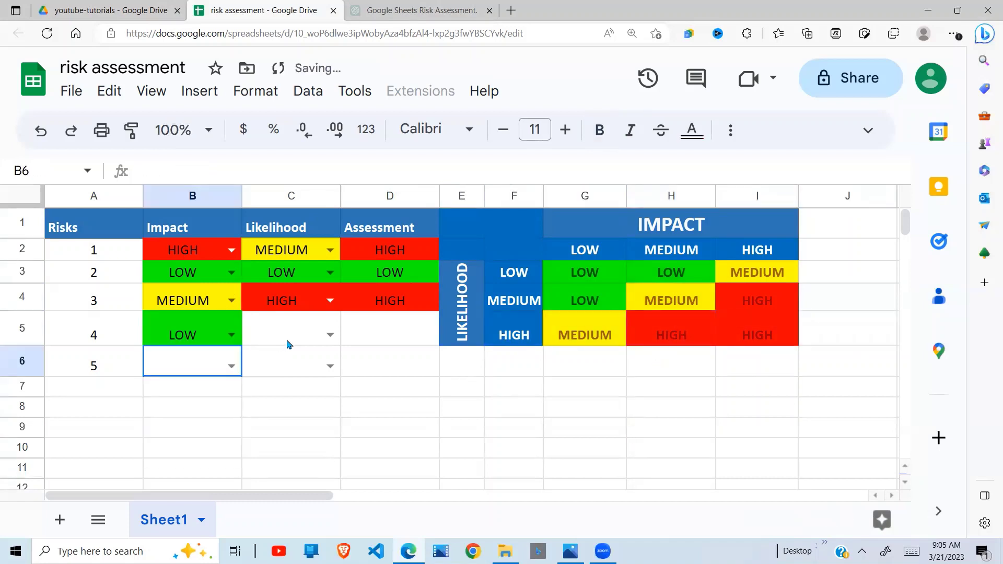
pyautogui.click(331, 335)
pyautogui.click(268, 413)
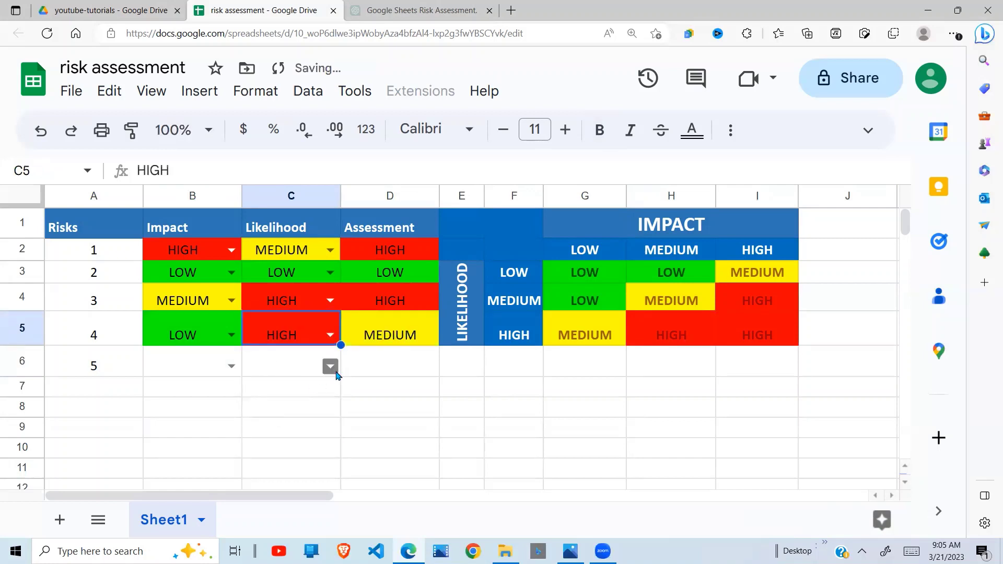
pyautogui.click(399, 352)
# Step: Set risk 5's impact in B6 and likelihood in C6 to HIGH
pyautogui.click(231, 366)
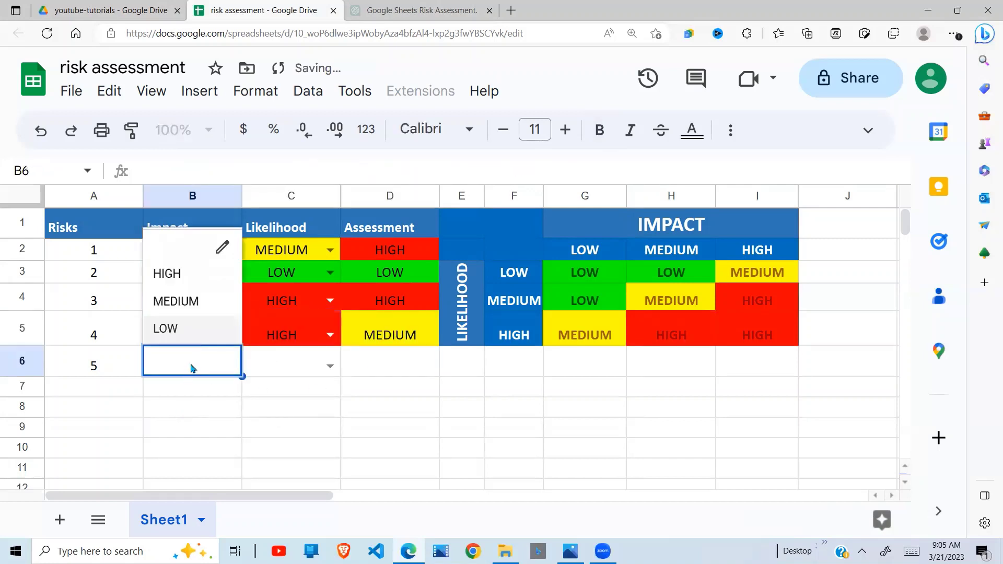
pyautogui.click(178, 277)
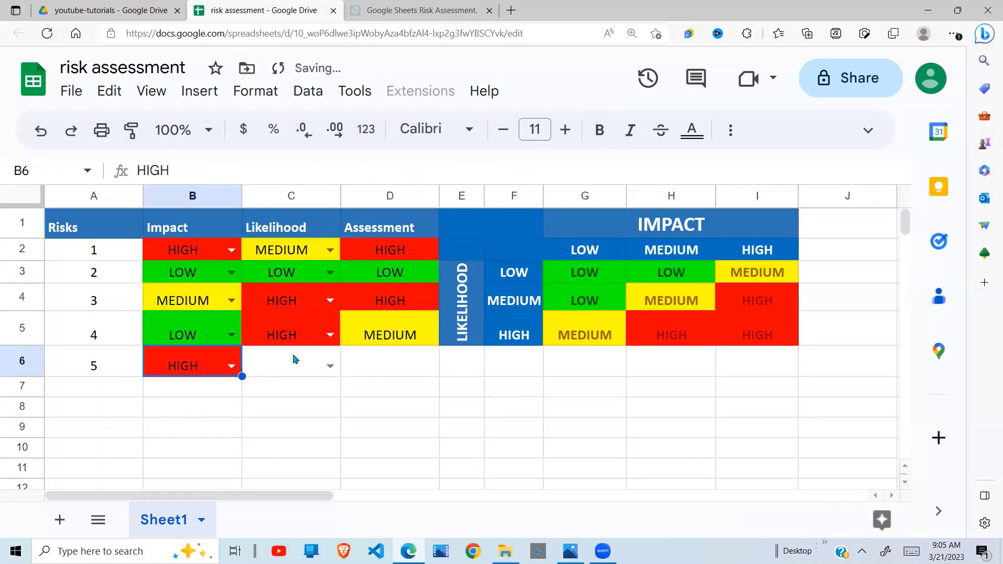
pyautogui.click(330, 366)
pyautogui.click(278, 280)
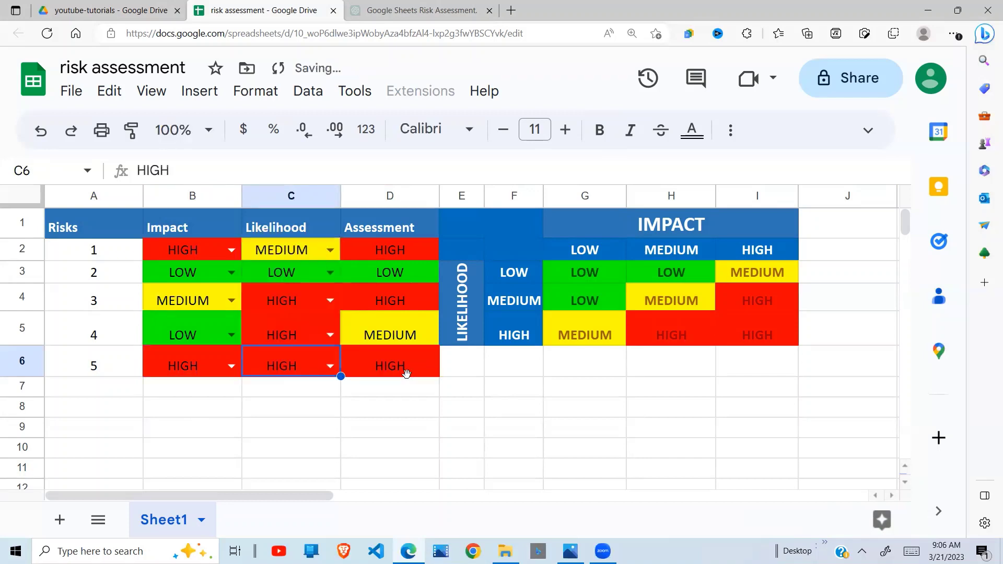